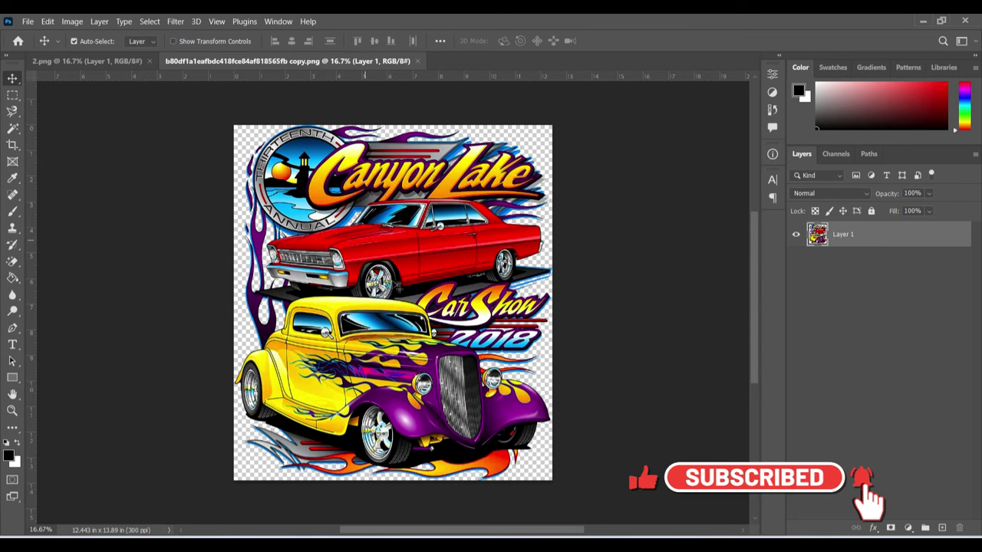
- Close the Canyon Lake car show image, leaving 2.png as the open document
left_click(112, 63)
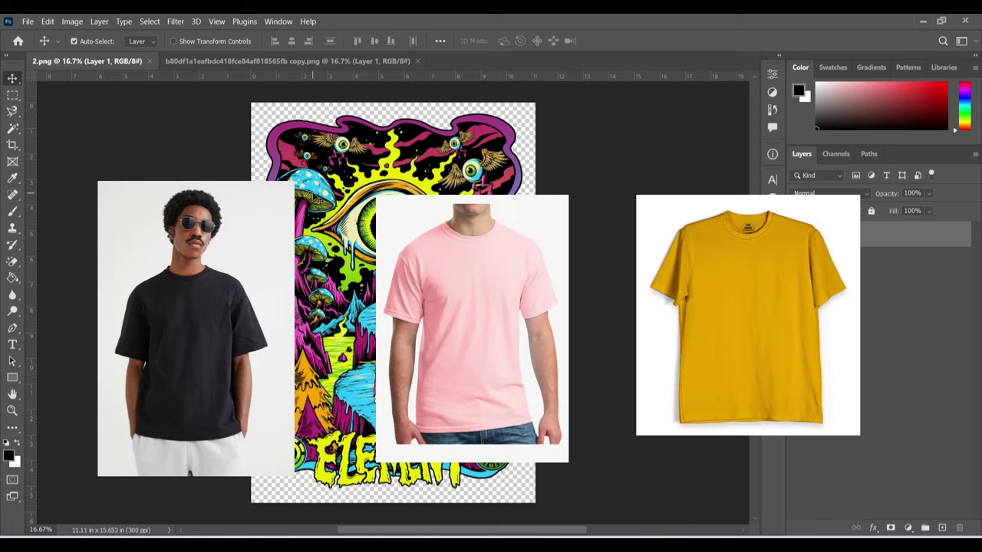
left_click(298, 61)
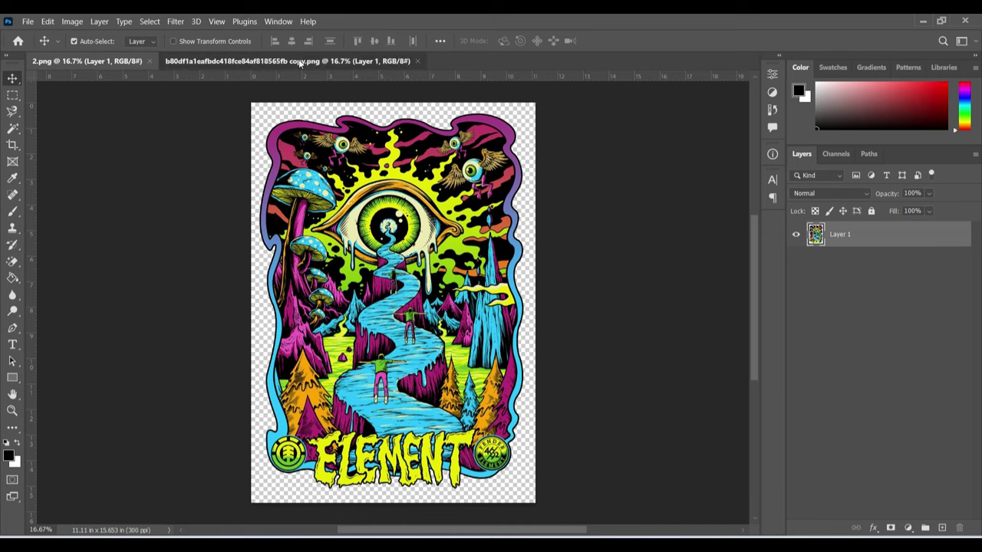
left_click(417, 60)
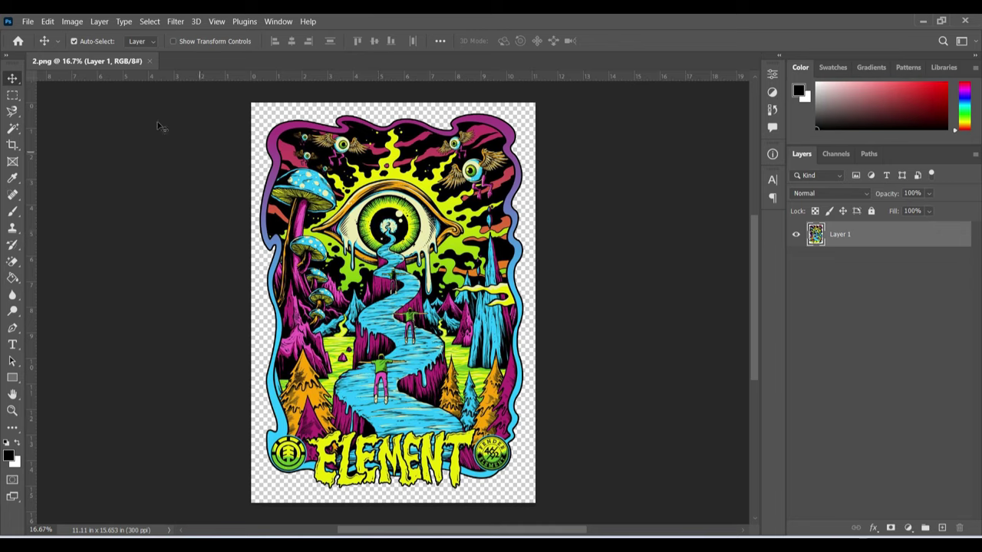
- Check the dimensions and resolution of 2.png in Image Size without changing them
left_click(72, 21)
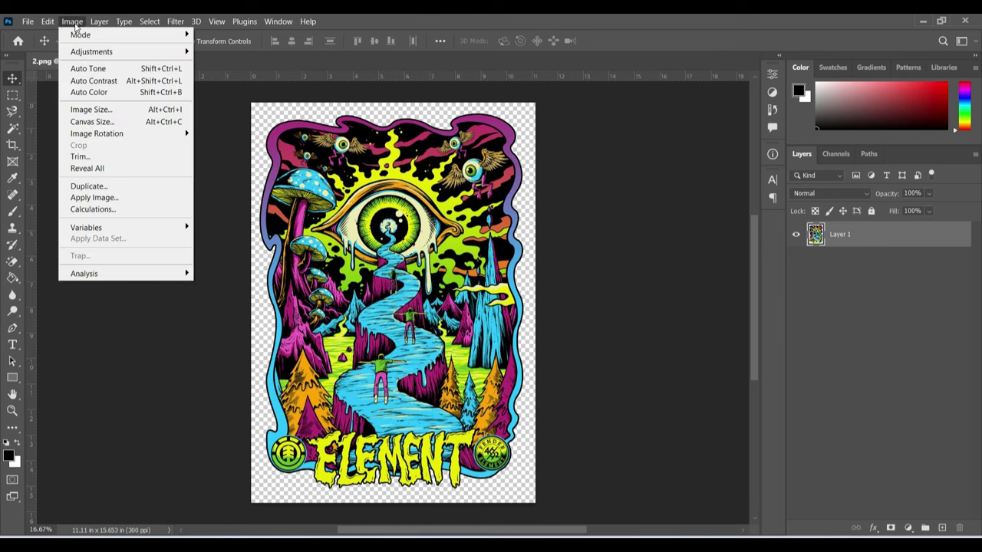
left_click(81, 111)
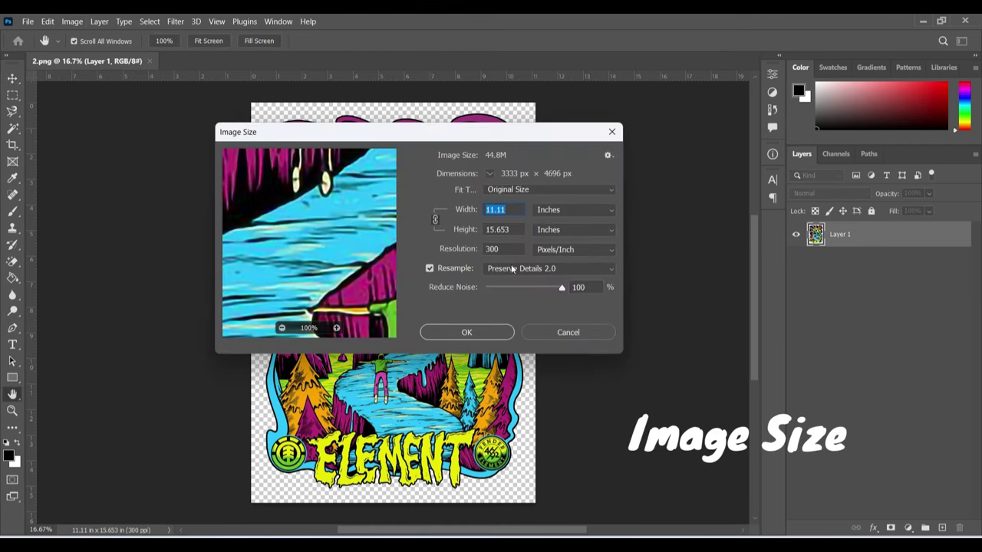
left_click(456, 253)
left_click(495, 249)
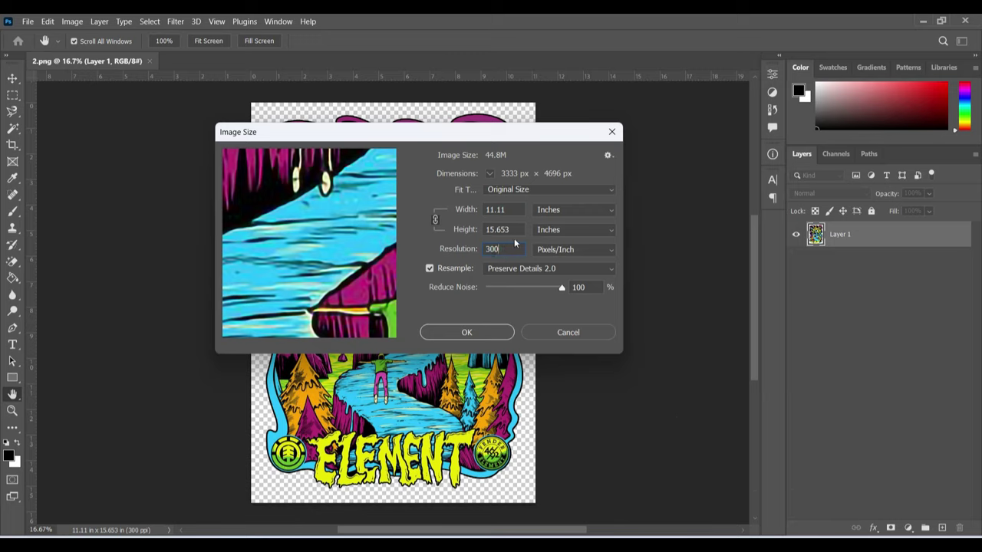
left_click(559, 332)
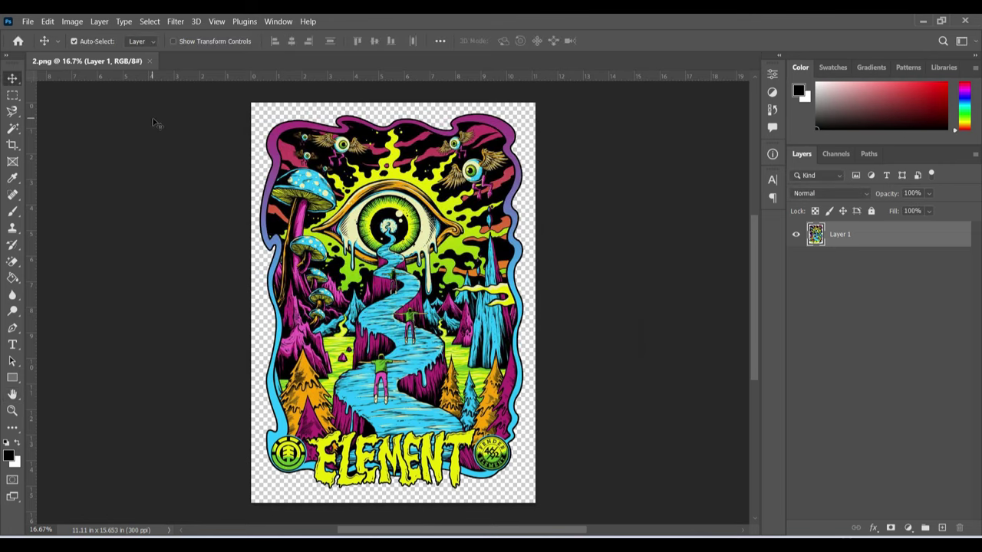
- Create a new 13 x 19 inch document at 300 pixels/inch in RGB Color with a white background
left_click(30, 23)
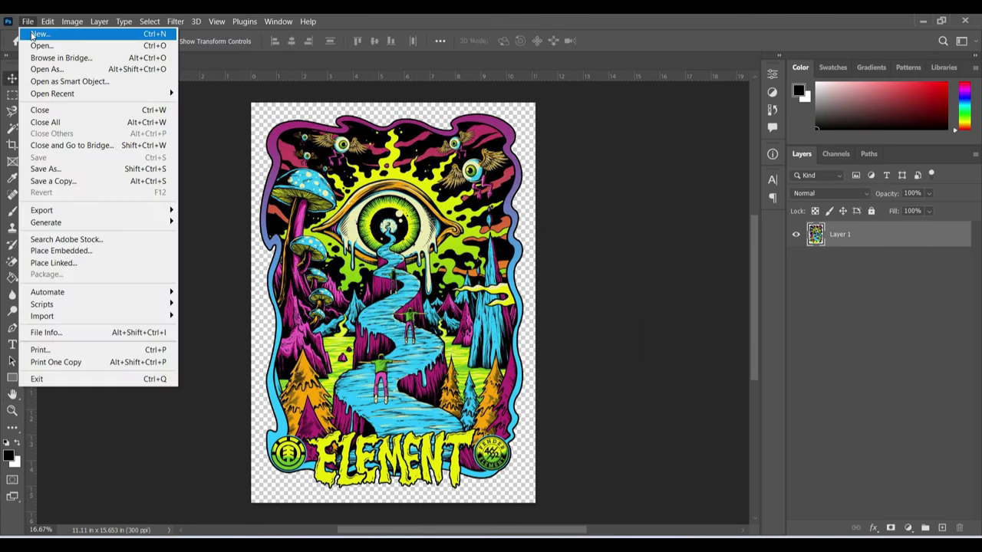
left_click(34, 35)
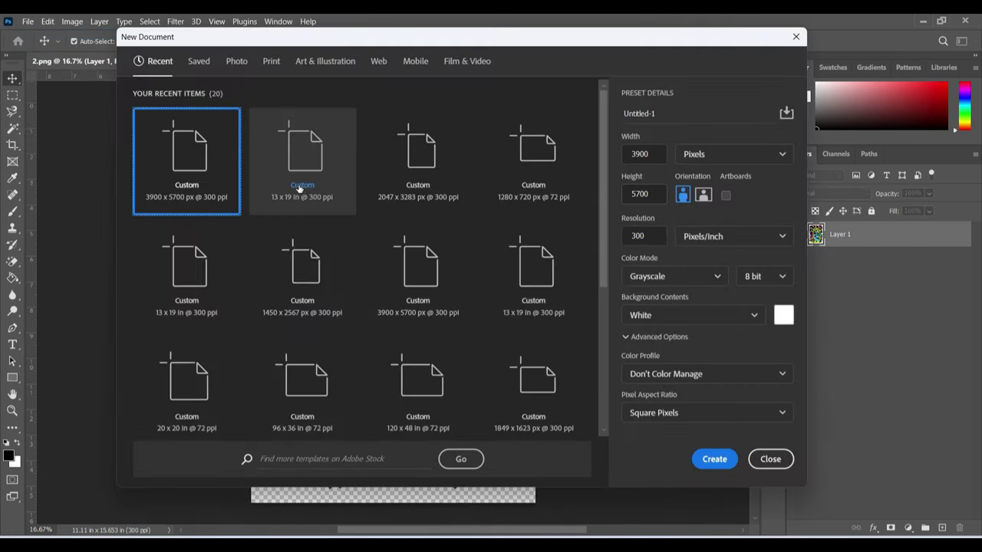
left_click(297, 159)
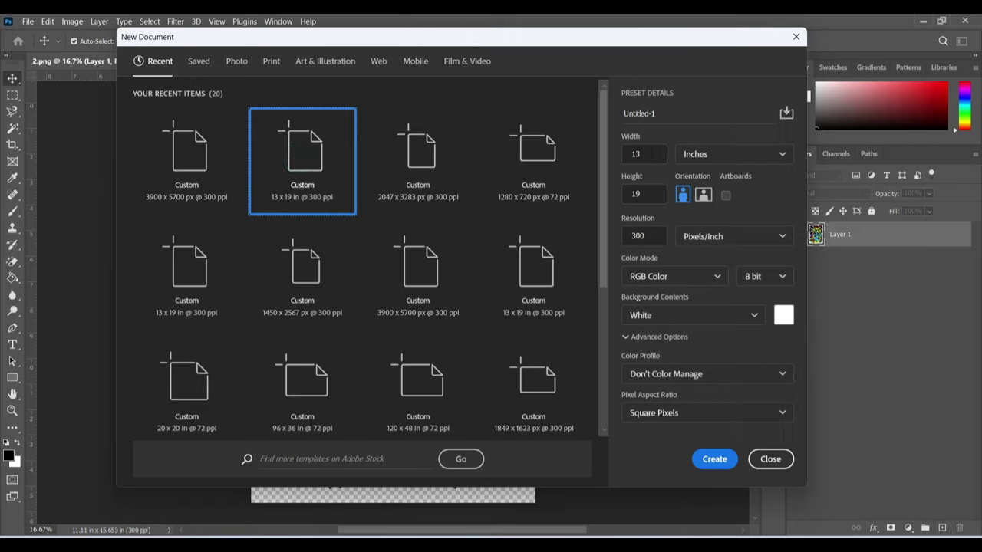
left_click(648, 195)
left_click(649, 154)
left_click(648, 191)
left_click(649, 154)
left_click(647, 192)
left_click(652, 156)
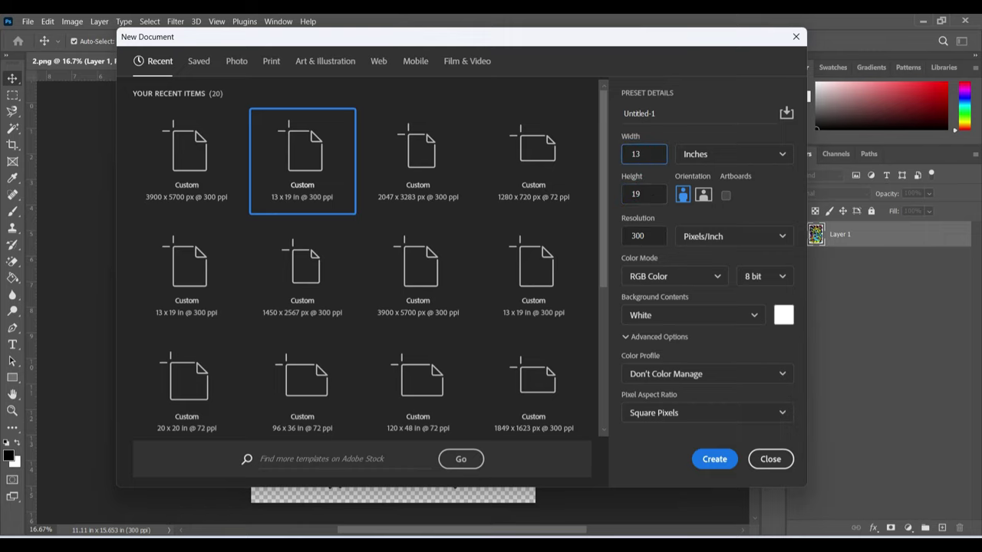
left_click(646, 193)
left_click(645, 154)
left_click(645, 236)
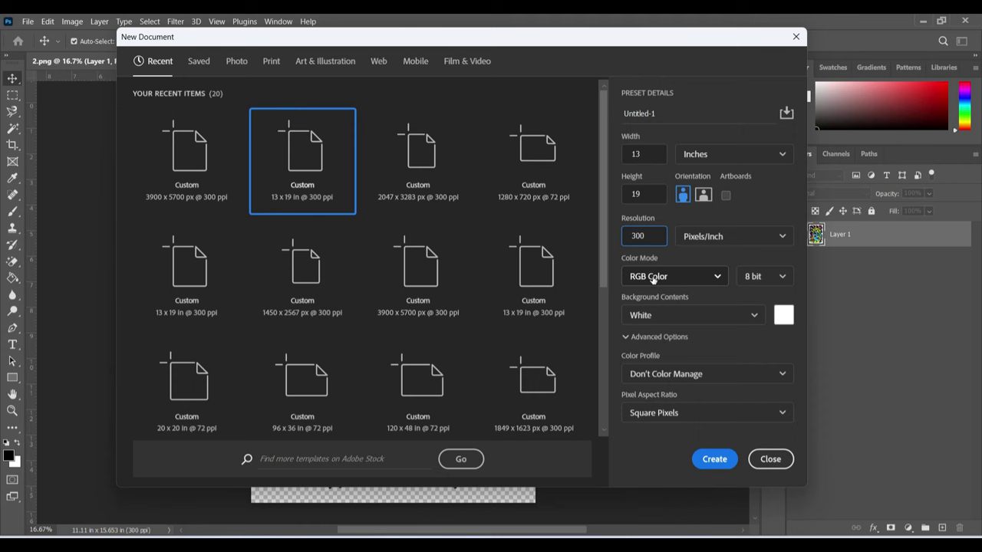
left_click(714, 458)
- Copy the entire artwork from 2.png and paste it into the new 13 x 19 inch document
left_click(120, 61)
key("ctrl")
key("ctrl+a")
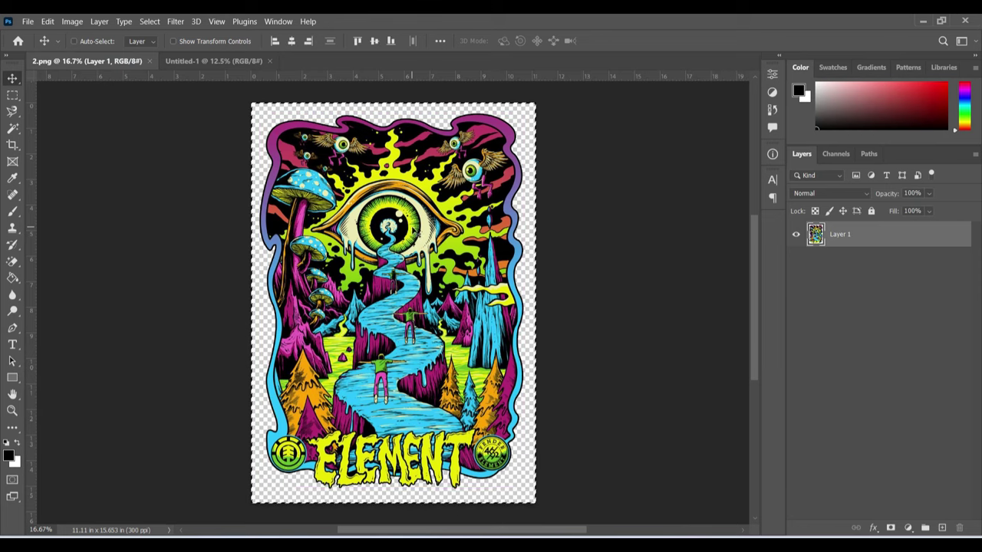
key("ctrl+c")
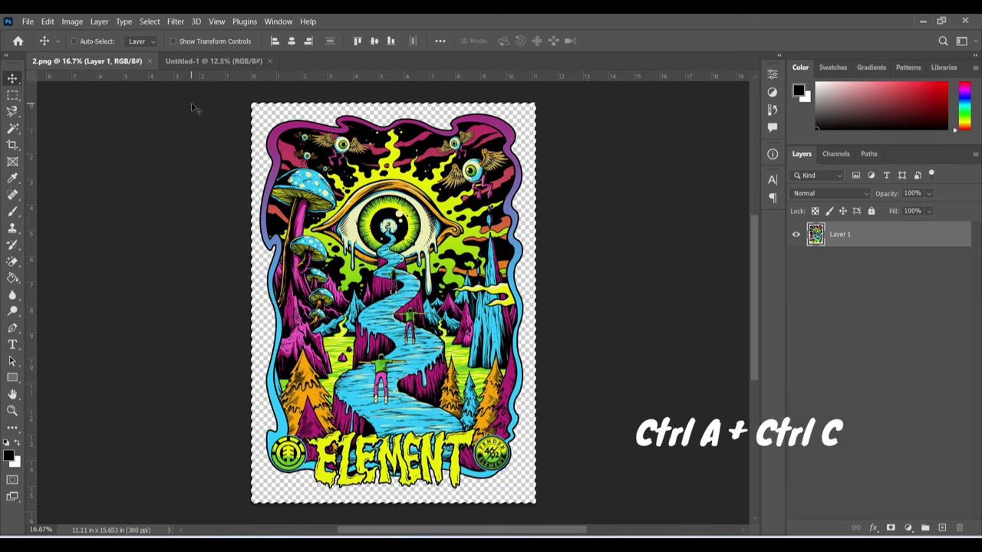
left_click(223, 62)
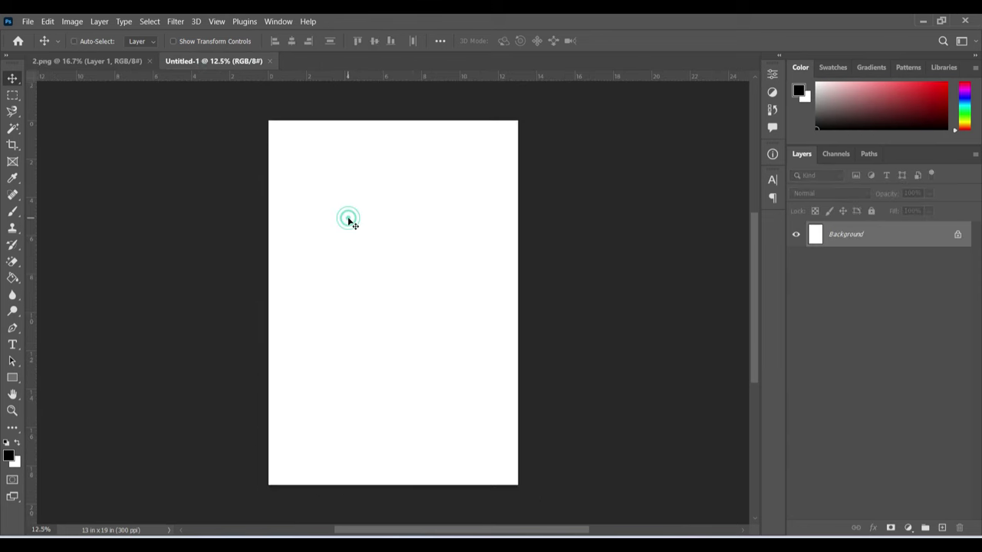
key("ctrl+v")
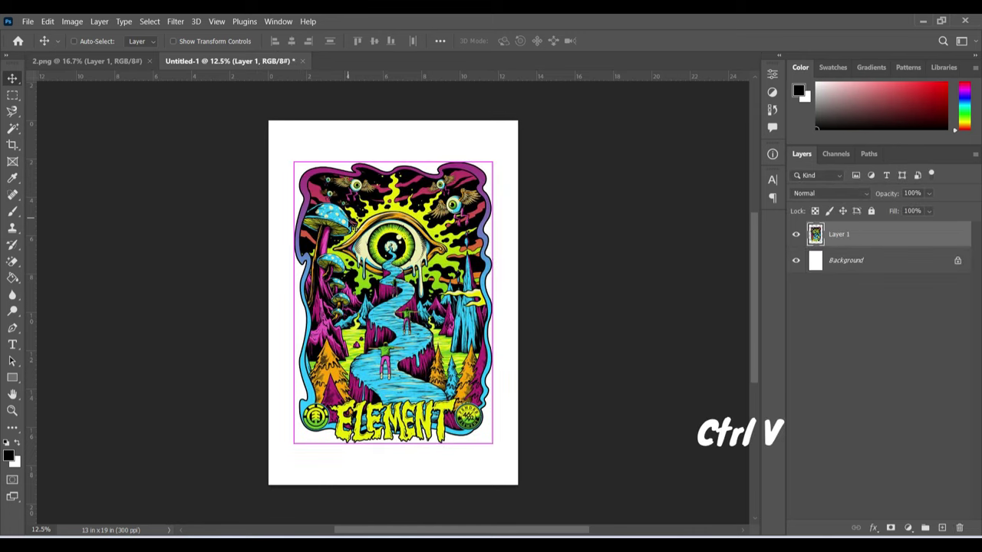
- Scale the pasted artwork proportionally to about 121% so it nearly fills the page
key("ctrl+t")
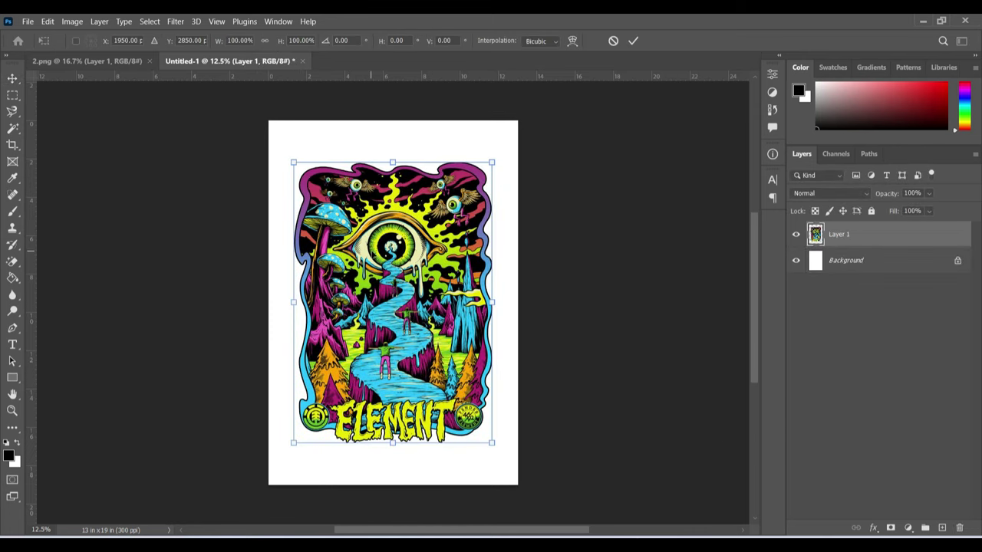
left_click_drag(492, 443, 512, 473)
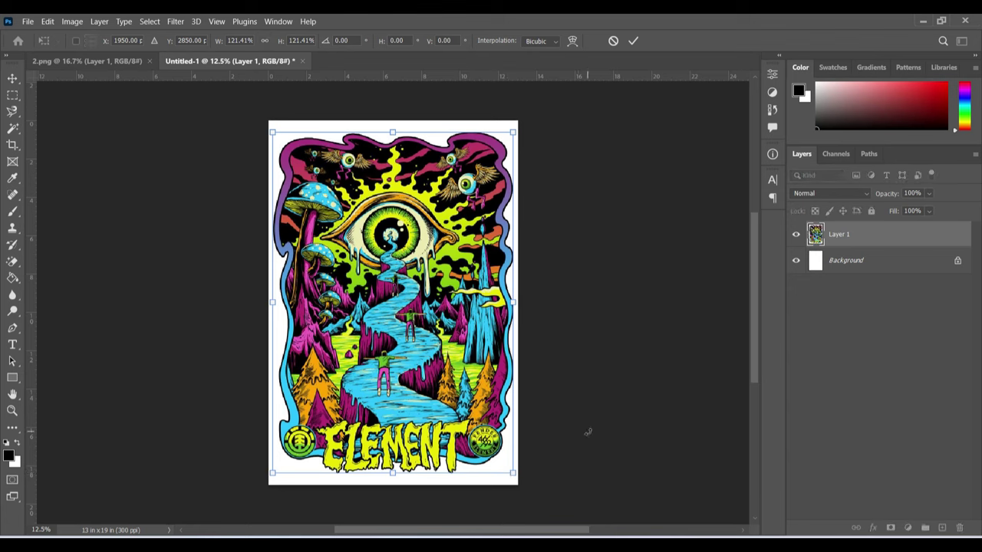
key("Return")
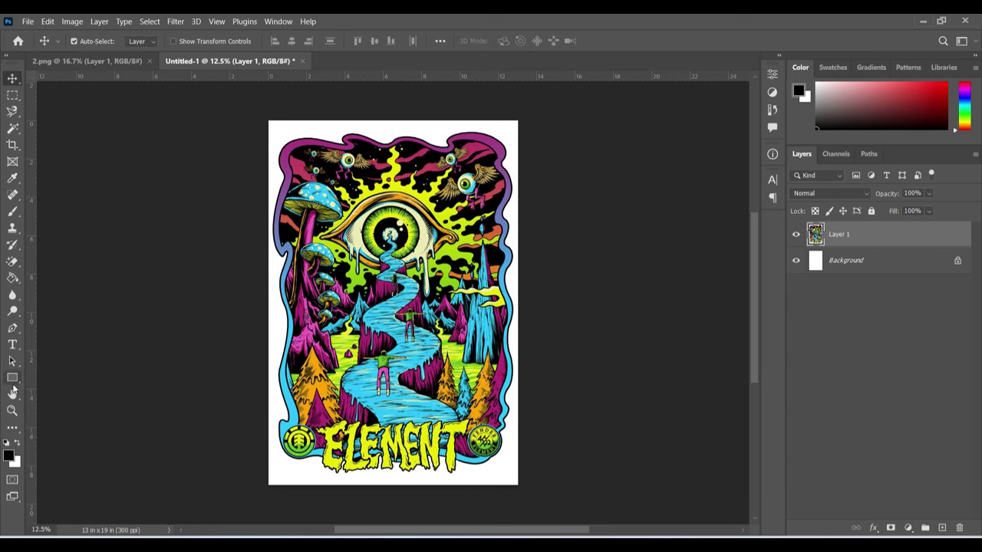
- Fill the Background layer behind the artwork with black using the Paint Bucket
double_click(12, 393)
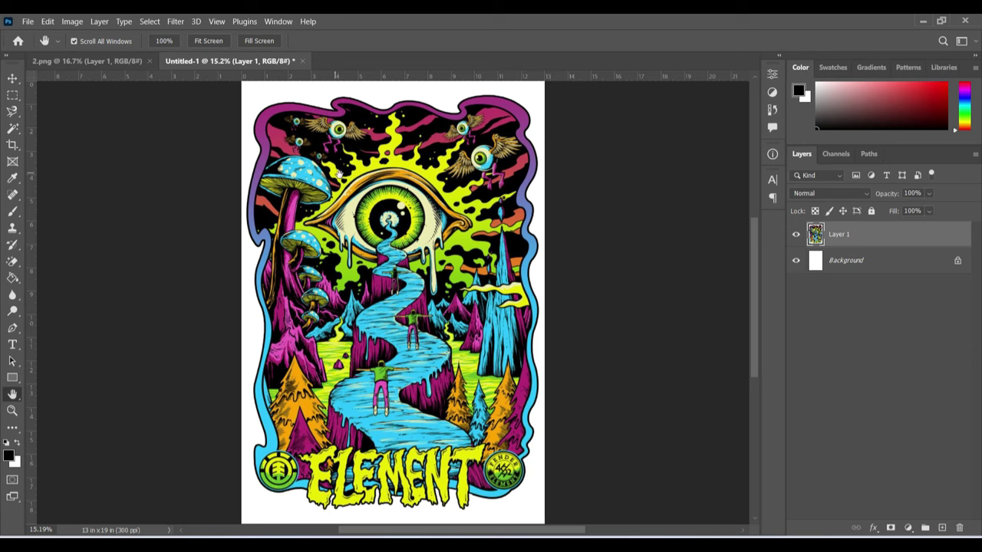
left_click(895, 257)
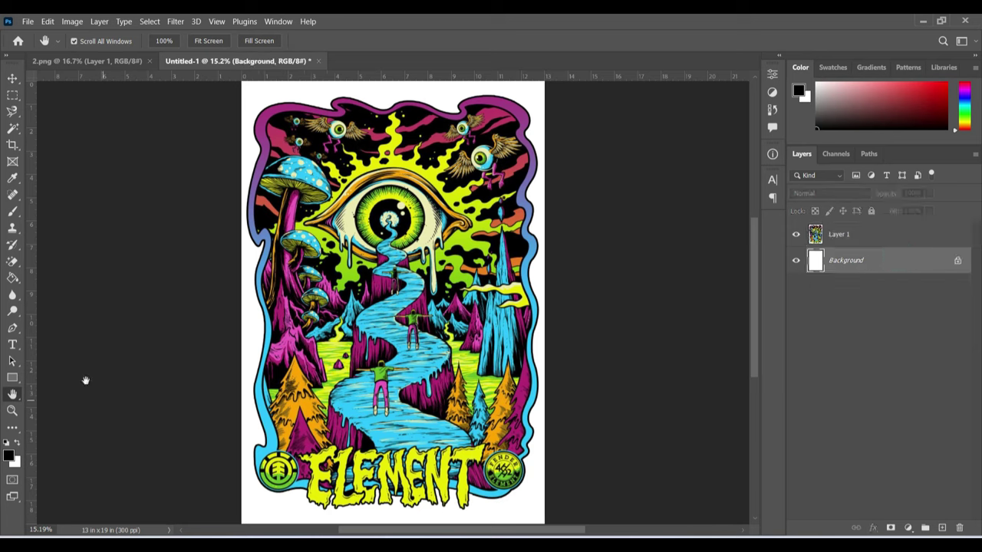
left_click(13, 279)
left_click(309, 233)
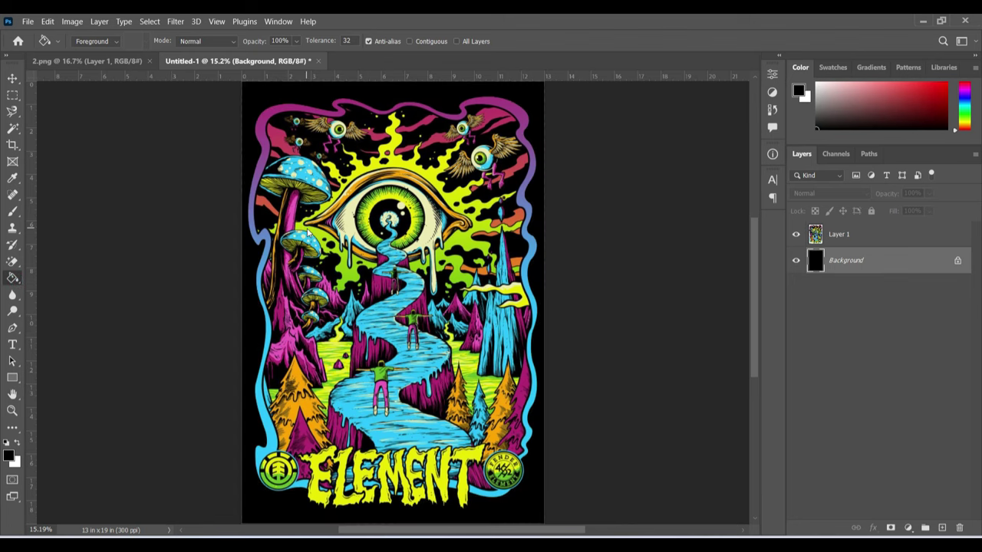
- Apply Hue/Saturation to the artwork on Layer 1 with the Master saturation set to +40
key("alt+bracketright")
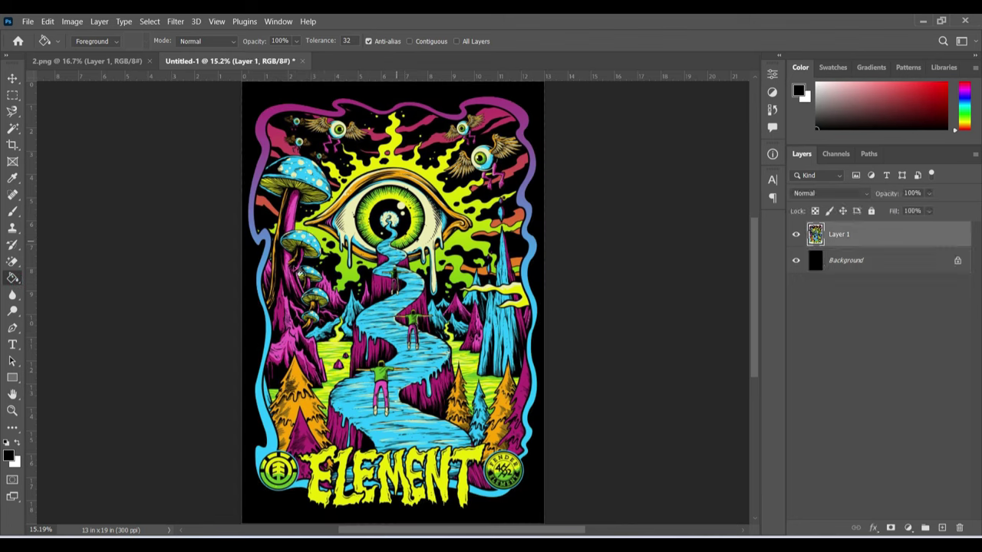
left_click(12, 78)
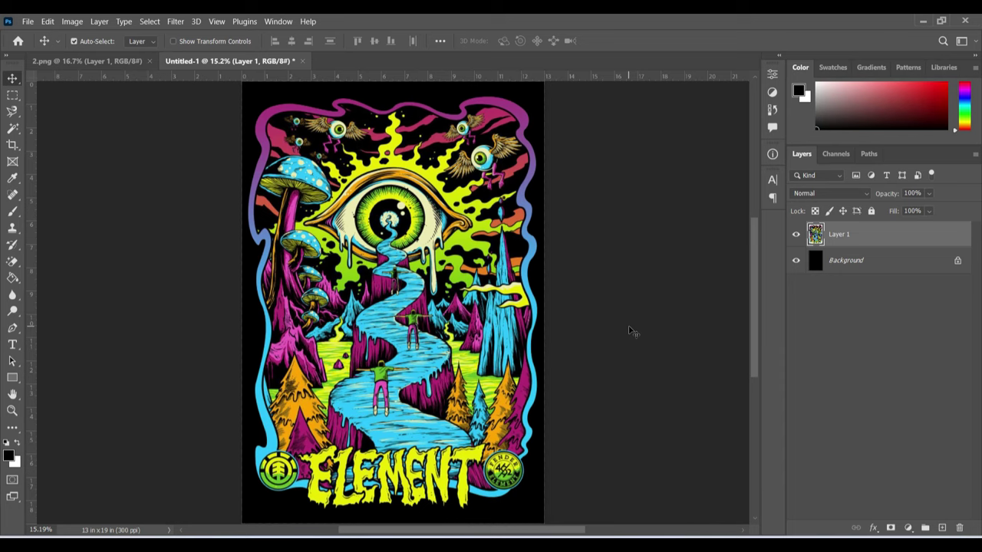
key("ctrl+u")
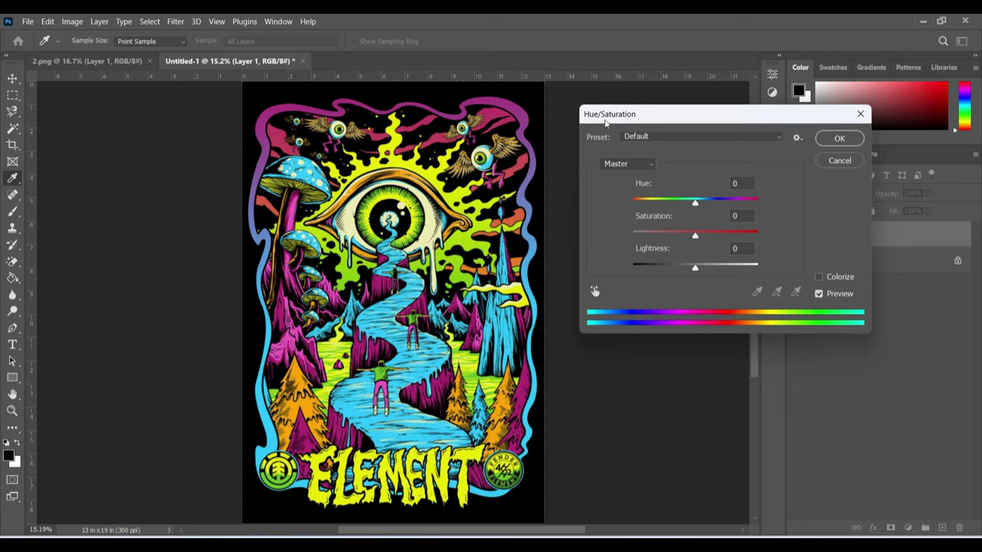
left_click_drag(600, 121, 588, 124)
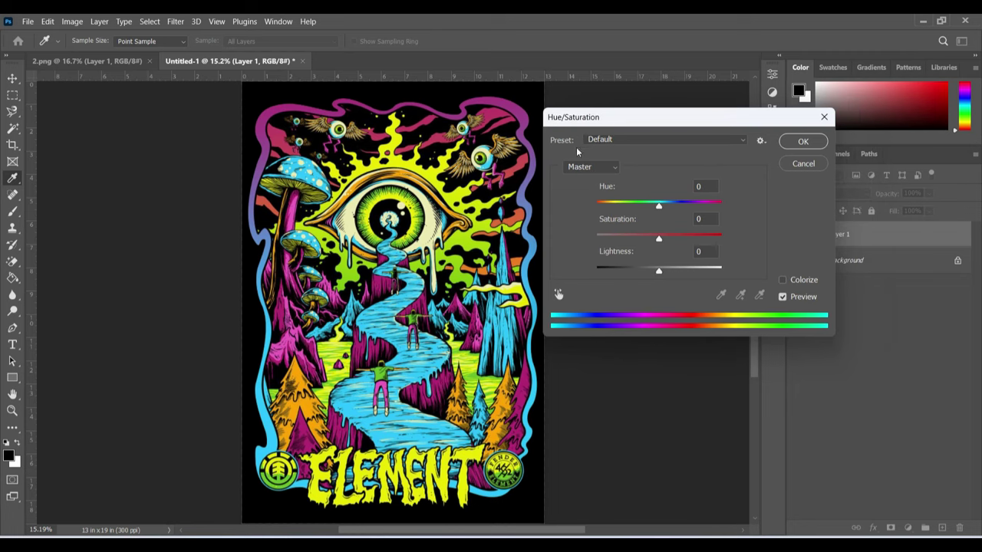
left_click(613, 166)
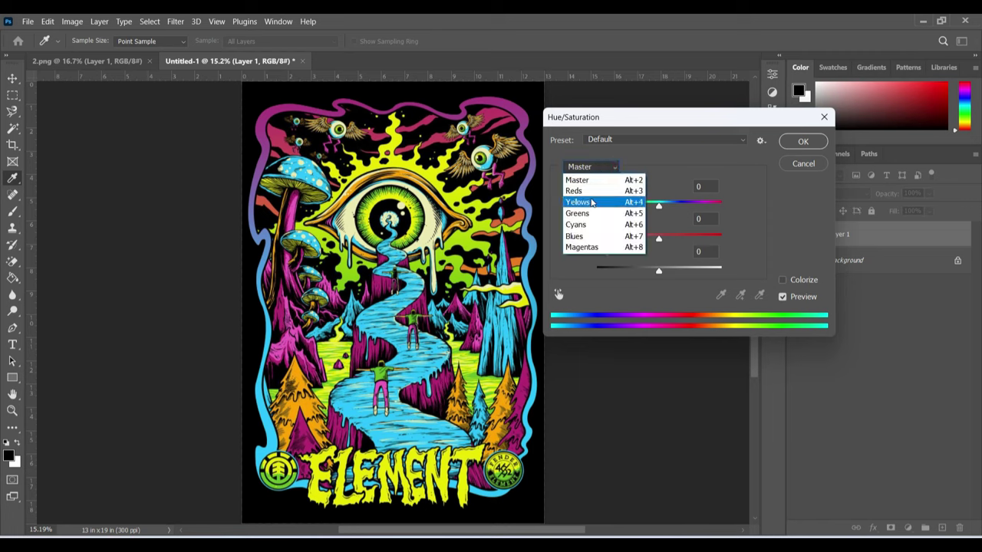
left_click(596, 168)
left_click(594, 169)
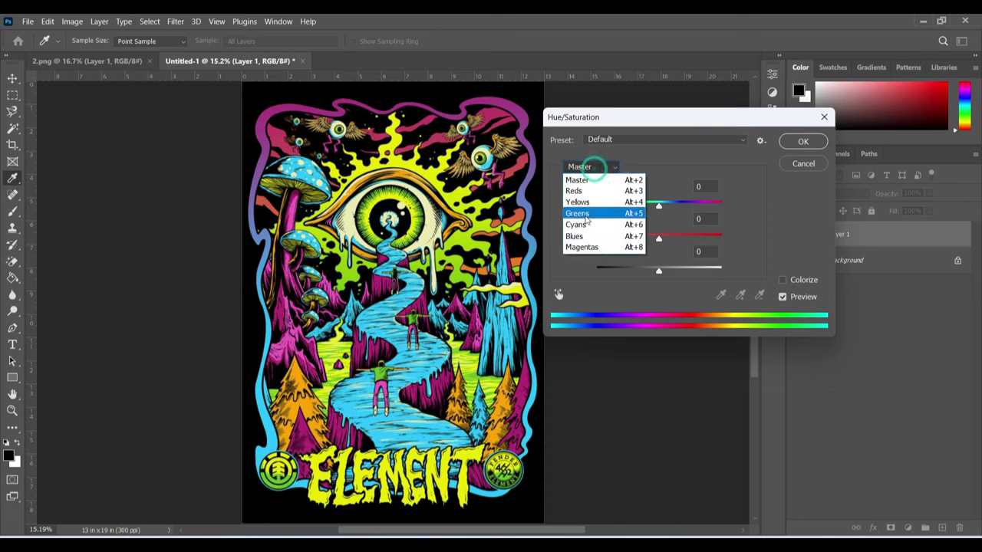
left_click(589, 166)
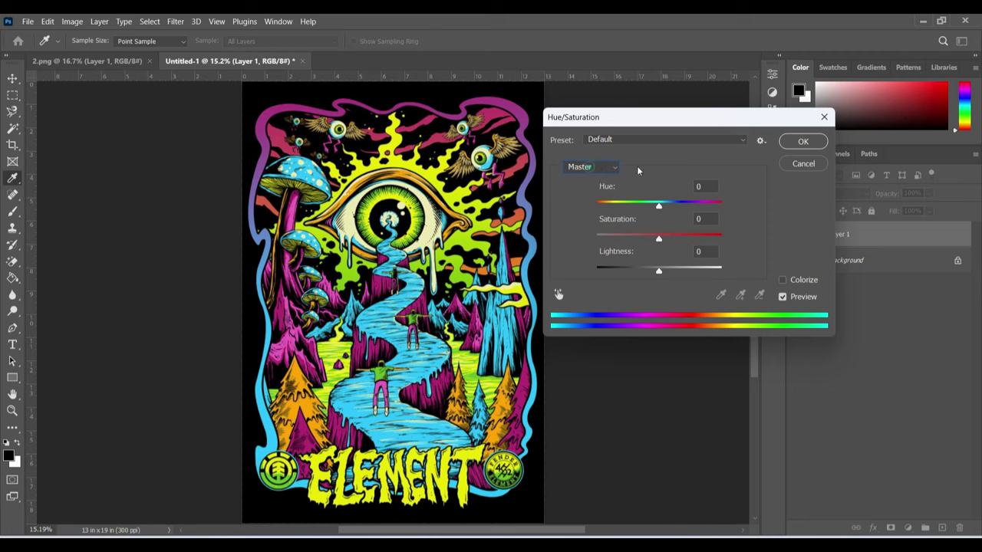
mouse_move(657, 240)
left_mouse_down()
mouse_move(685, 241)
mouse_move(667, 241)
left_mouse_up()
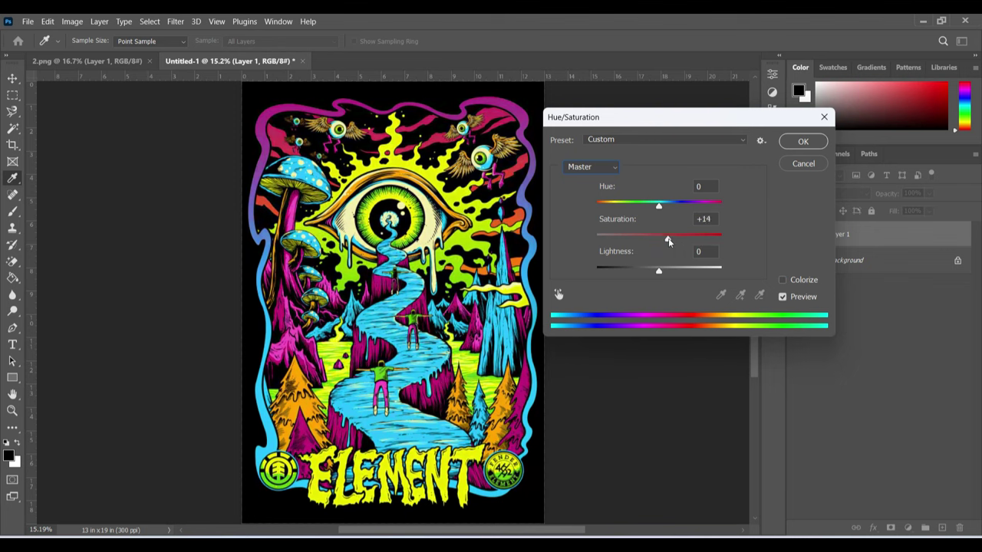
left_click_drag(667, 241, 735, 243)
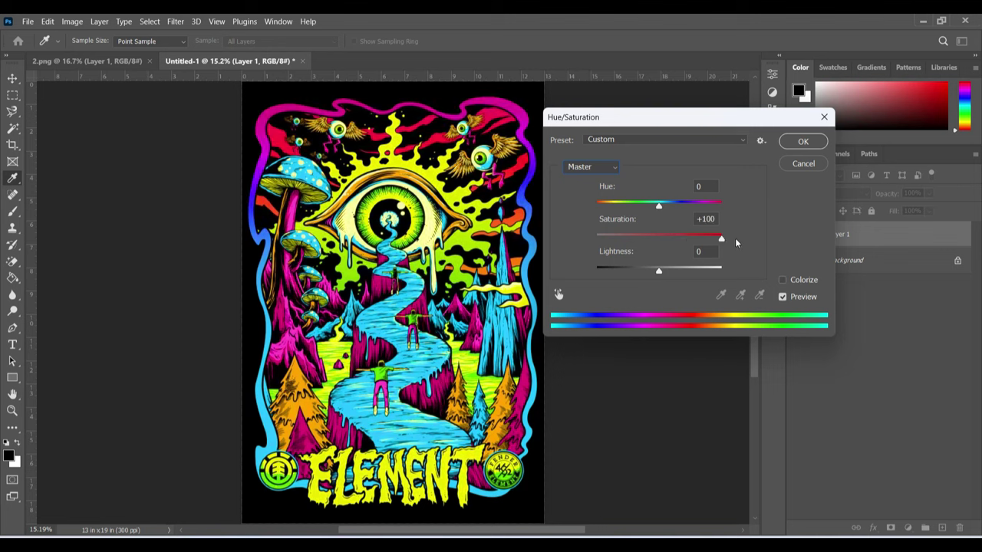
left_click_drag(718, 241, 683, 241)
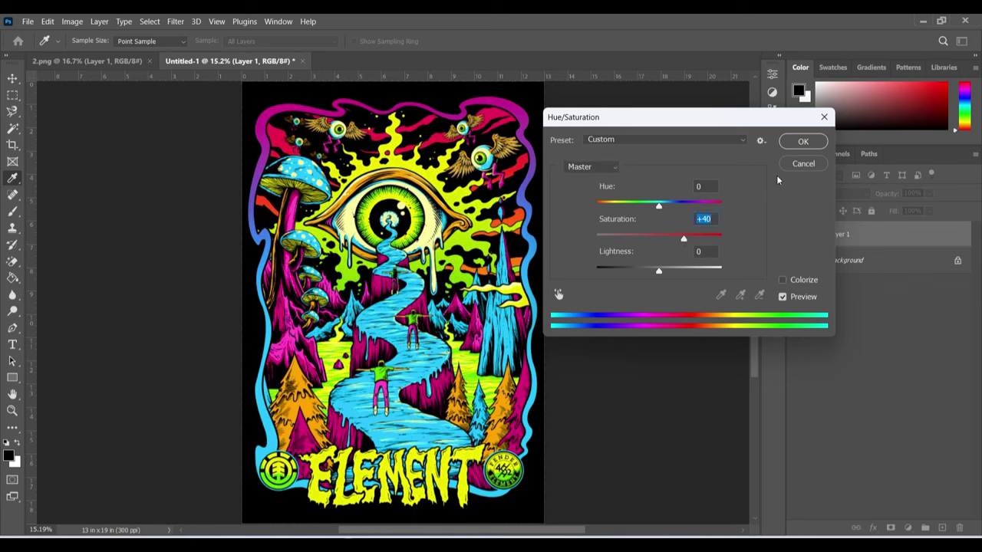
left_click(790, 142)
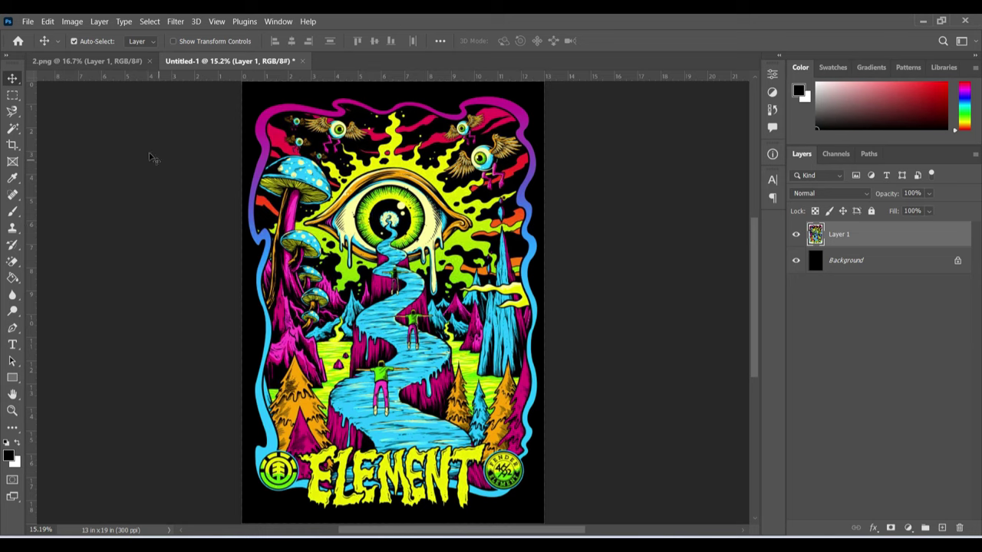
- Convert the document to CMYK Color without flattening, accepting the SWOP (Coated), 20%, GCR, Maximum profile
left_click(72, 22)
mouse_move(74, 35)
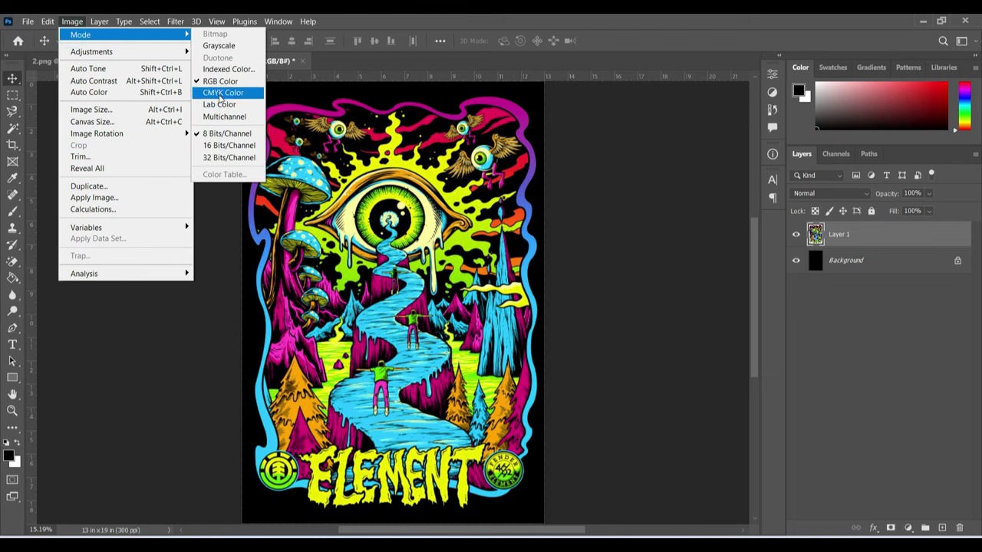
left_click(221, 92)
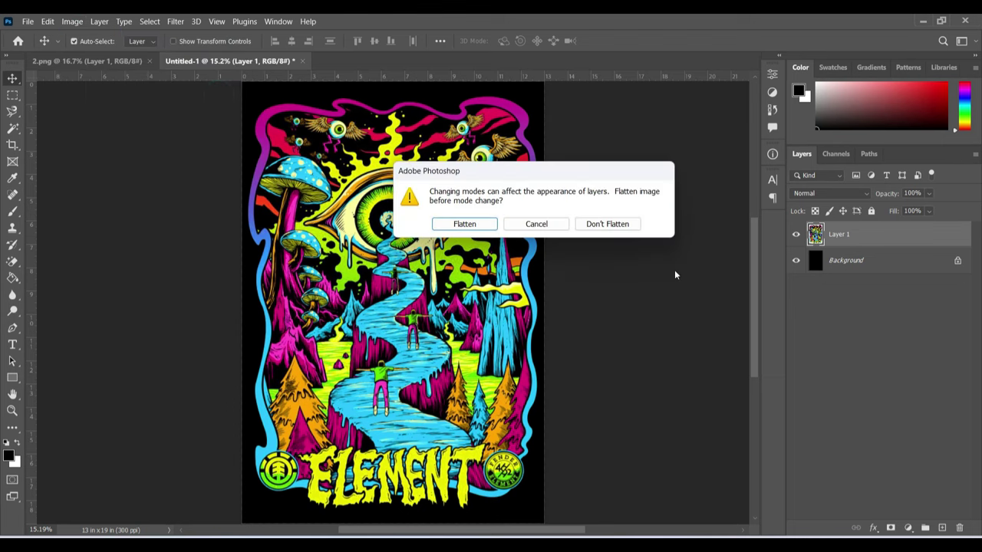
left_click(607, 224)
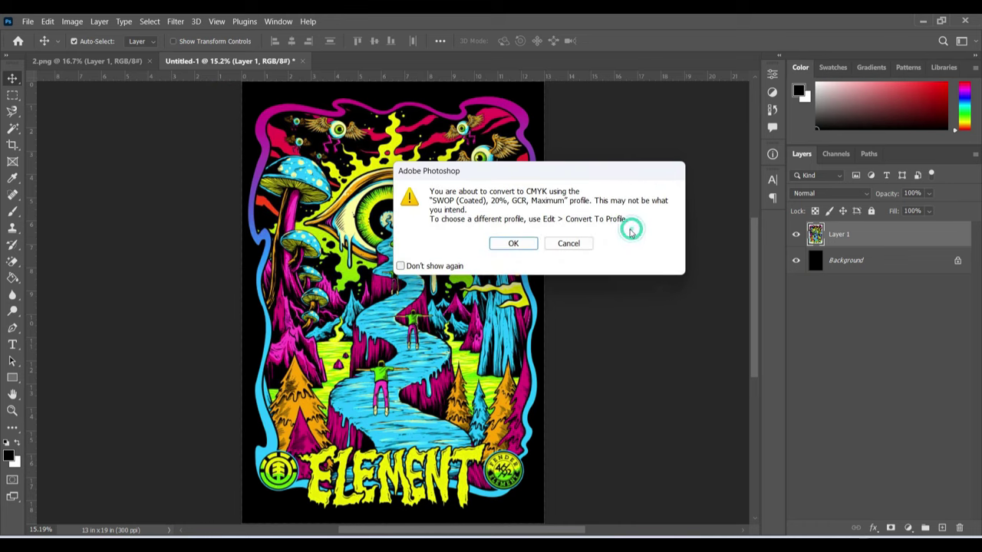
left_click(512, 242)
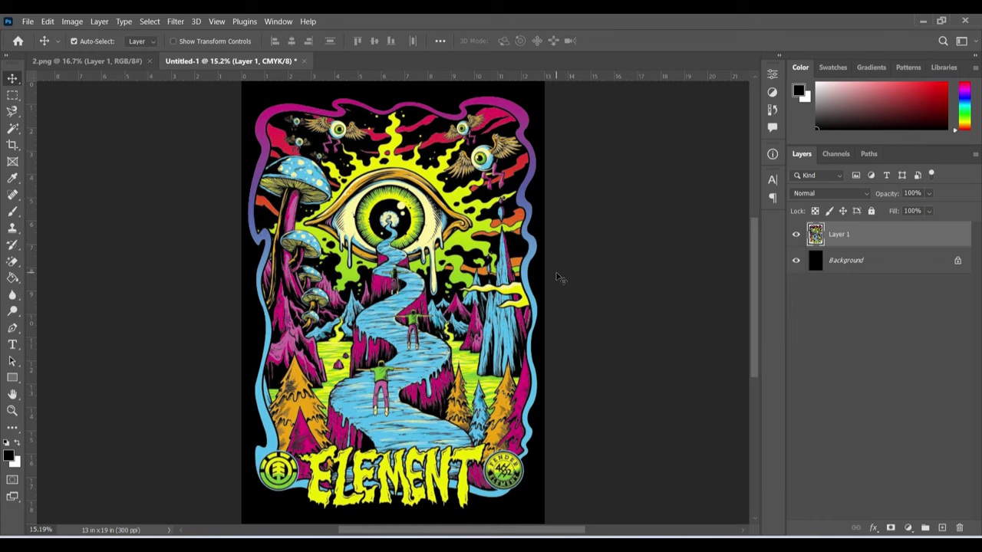
- Raise the Master saturation of the CMYK artwork on Layer 1 with Hue/Saturation
key("ctrl+u")
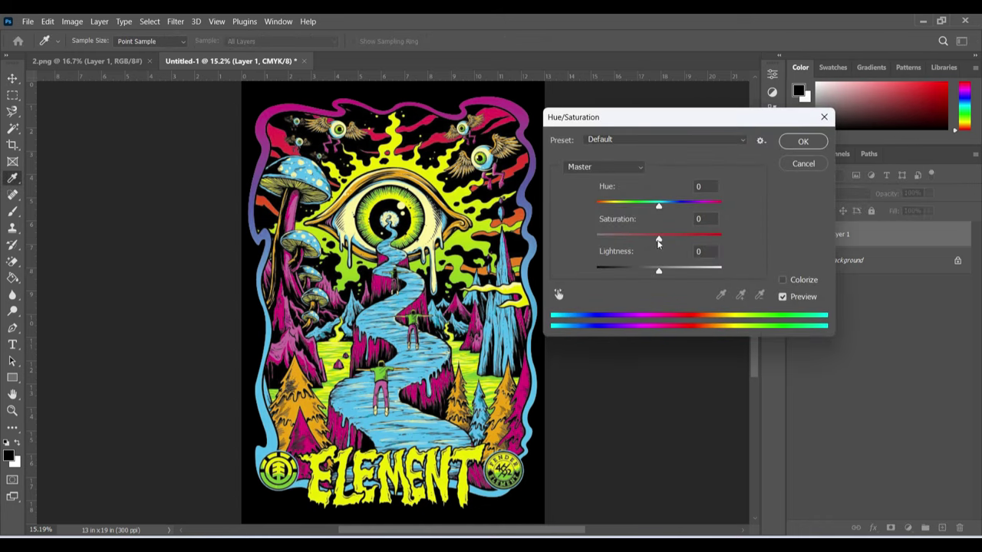
left_click_drag(658, 243, 732, 241)
left_click(803, 141)
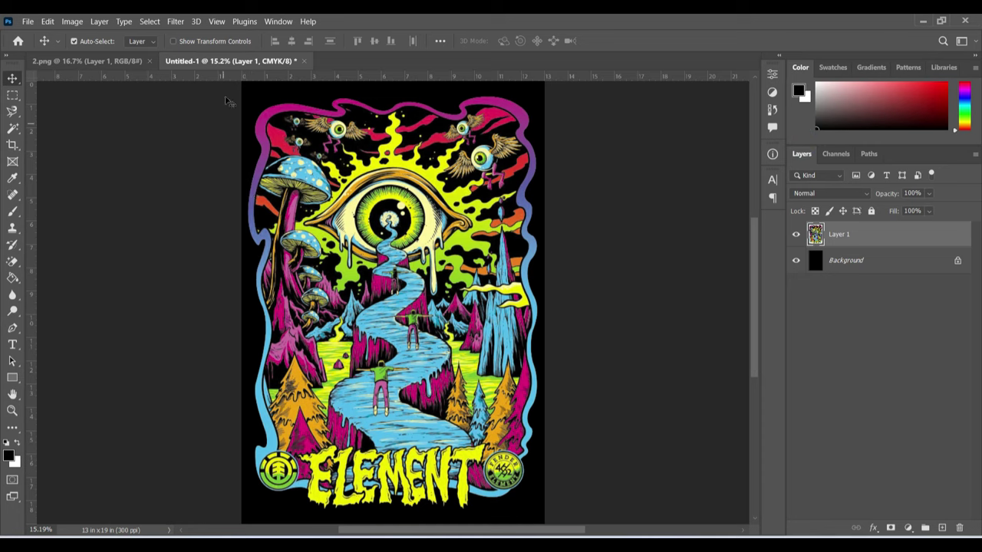
- Check which color mode the Untitled-1 document uses
left_click(223, 65)
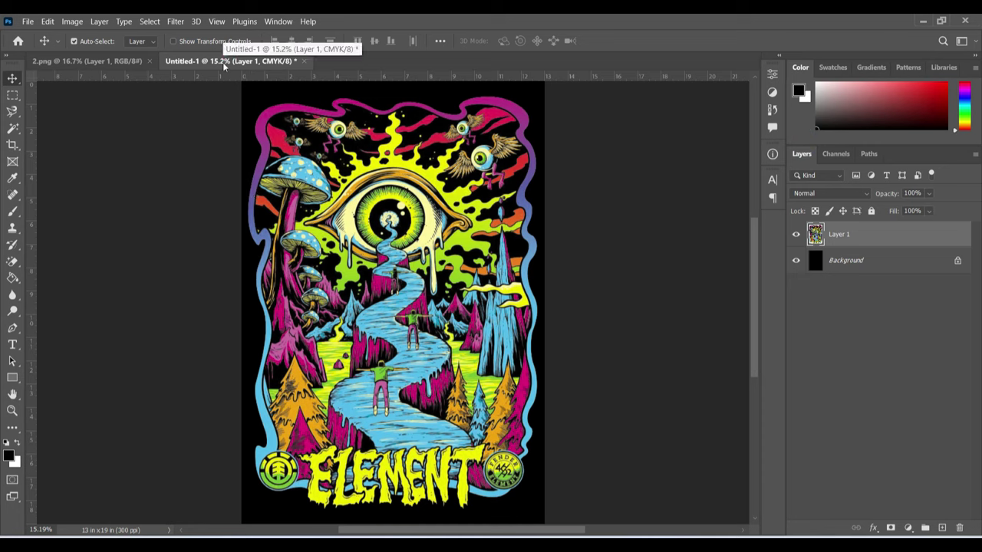
left_click(223, 65)
left_click(73, 21)
mouse_move(81, 35)
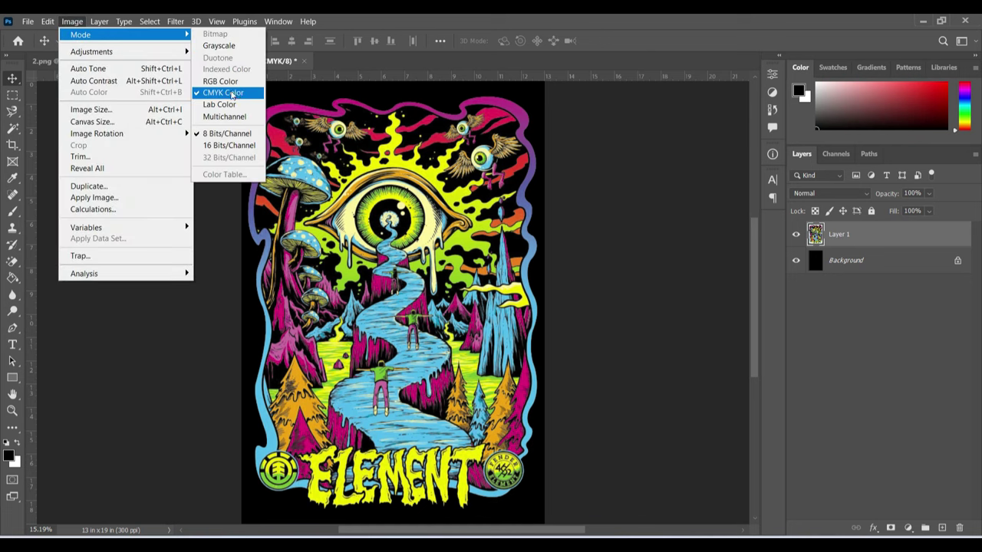
left_click(365, 138)
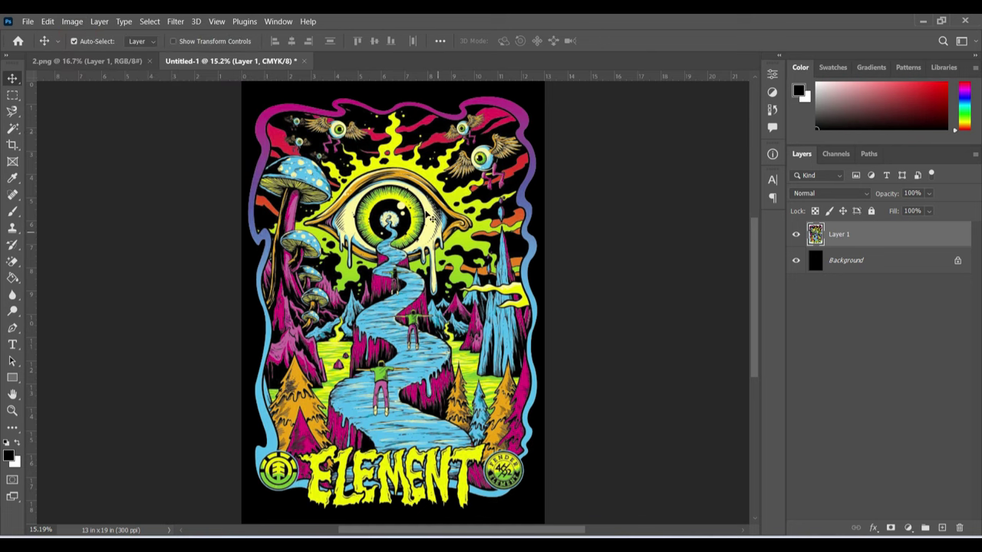
- Hide the Background layer and inspect the artwork's details around the river and mountains against transparency
left_click(12, 410)
left_click(351, 294)
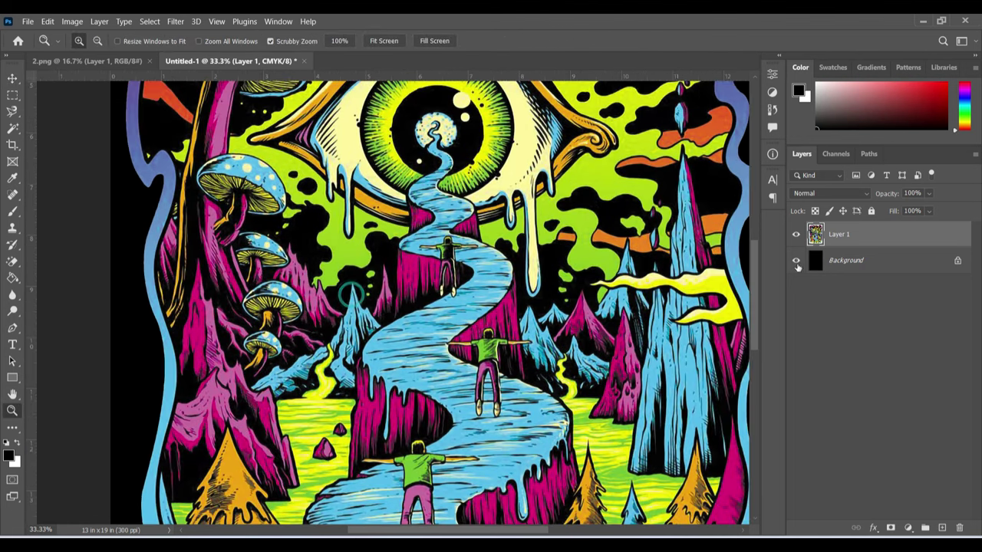
left_click(796, 261)
left_click(421, 282)
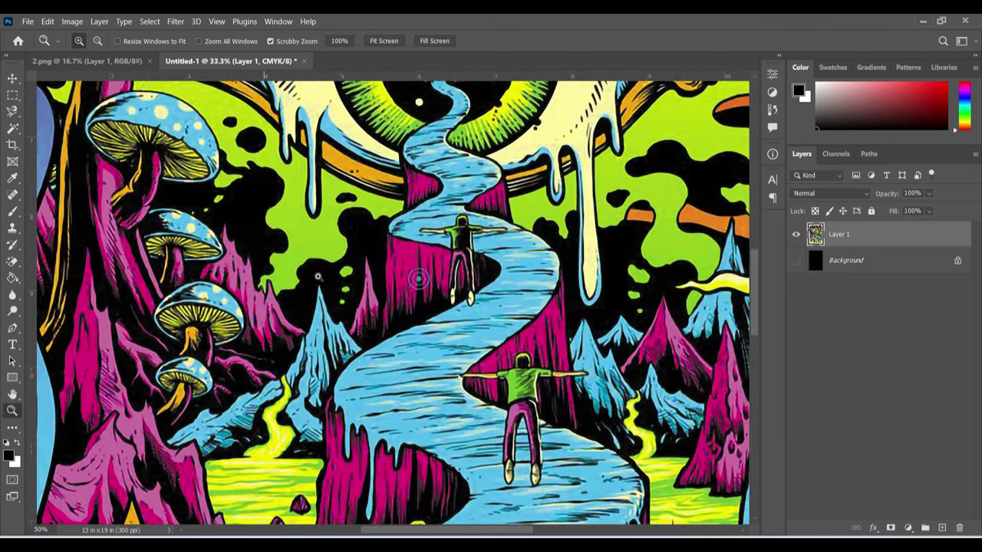
double_click(12, 394)
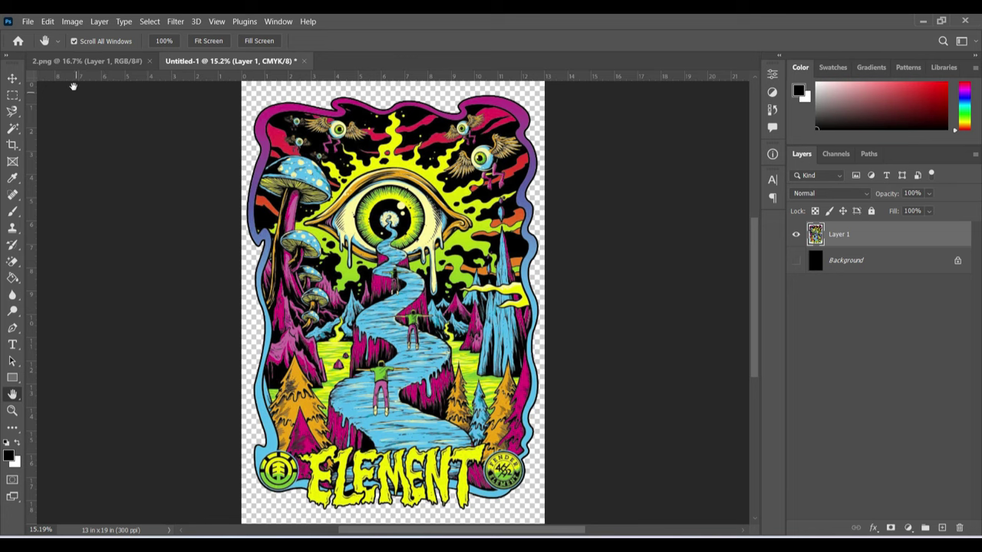
- Set the Black Generation of the custom CMYK working space to Maximum in Color Settings and apply the settings
left_click(46, 22)
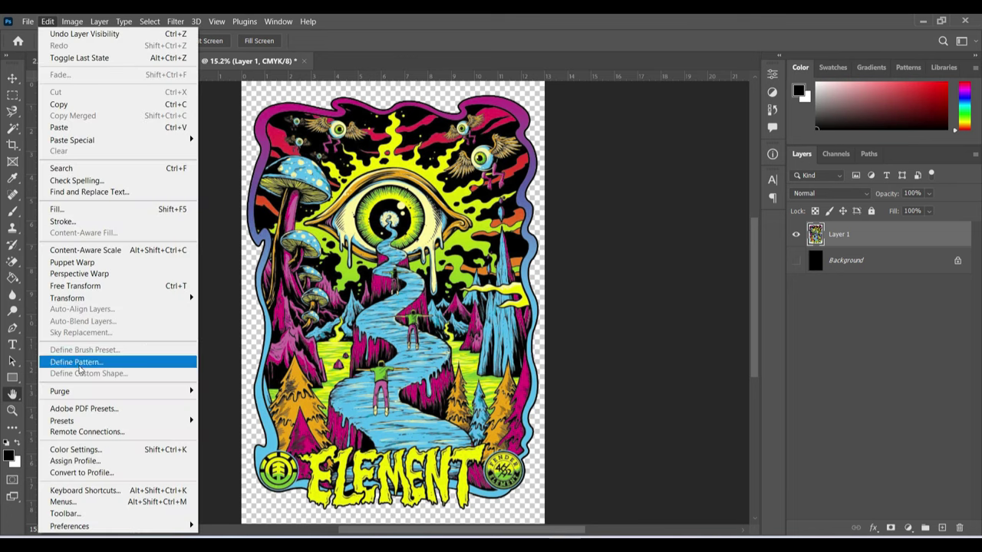
left_click(92, 451)
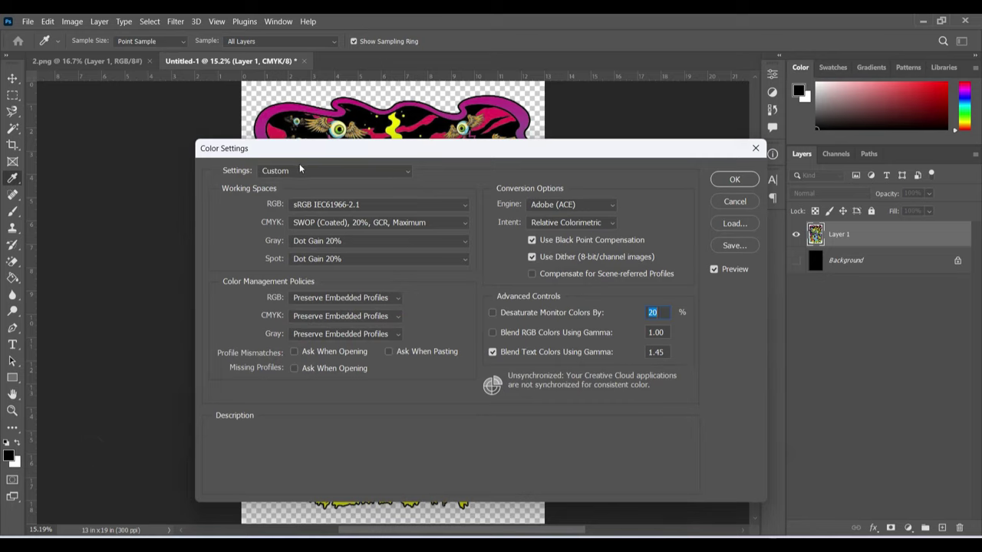
mouse_move(253, 204)
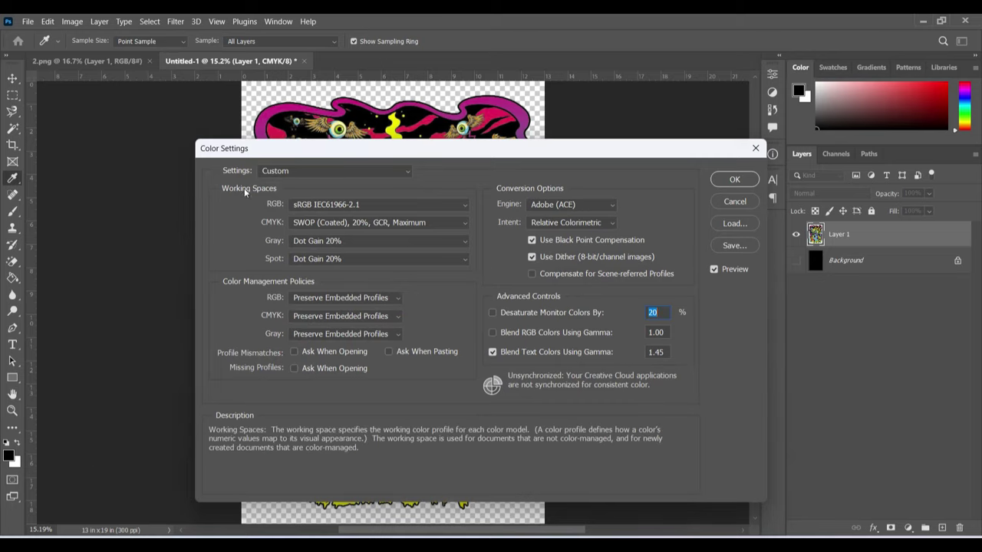
mouse_move(274, 228)
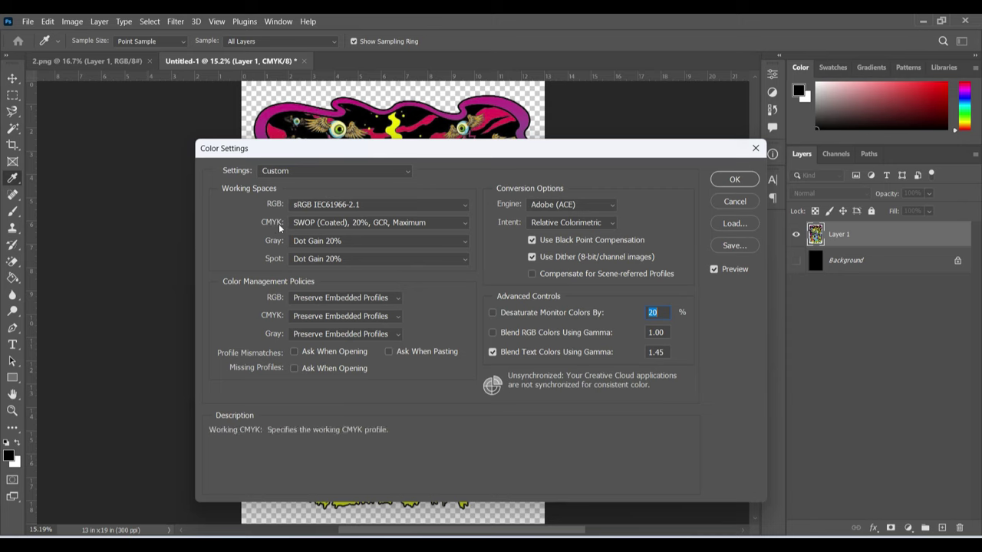
left_click(360, 224)
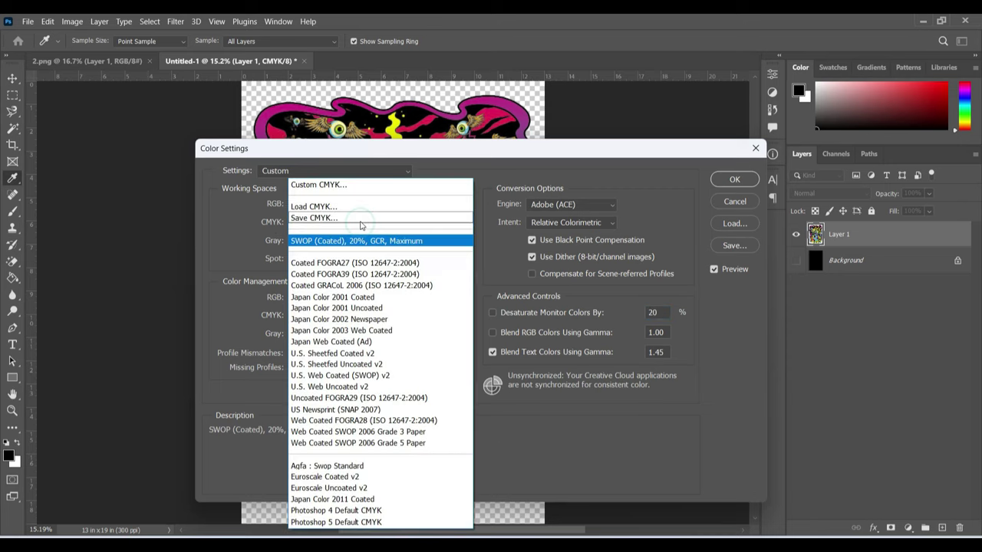
left_click(330, 186)
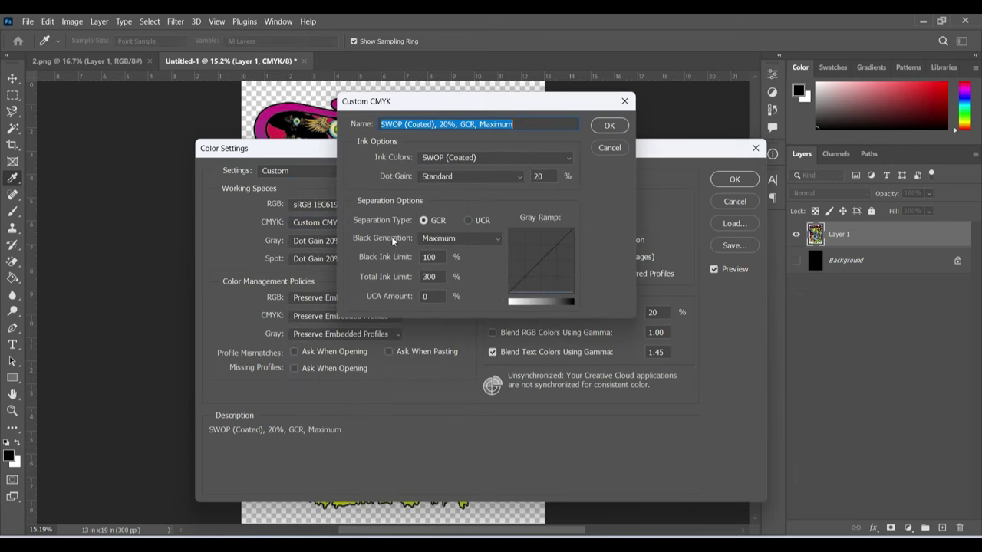
left_click(451, 243)
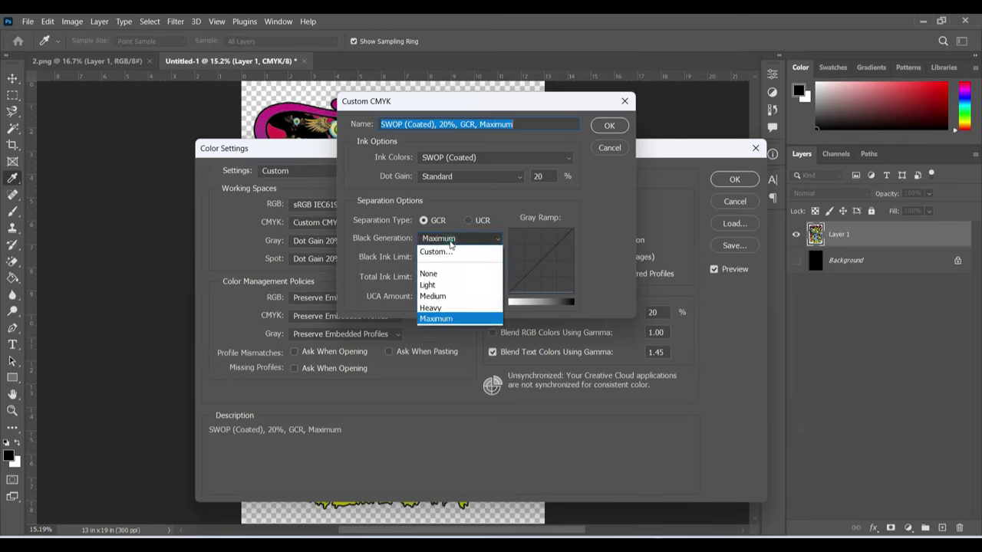
left_click(438, 296)
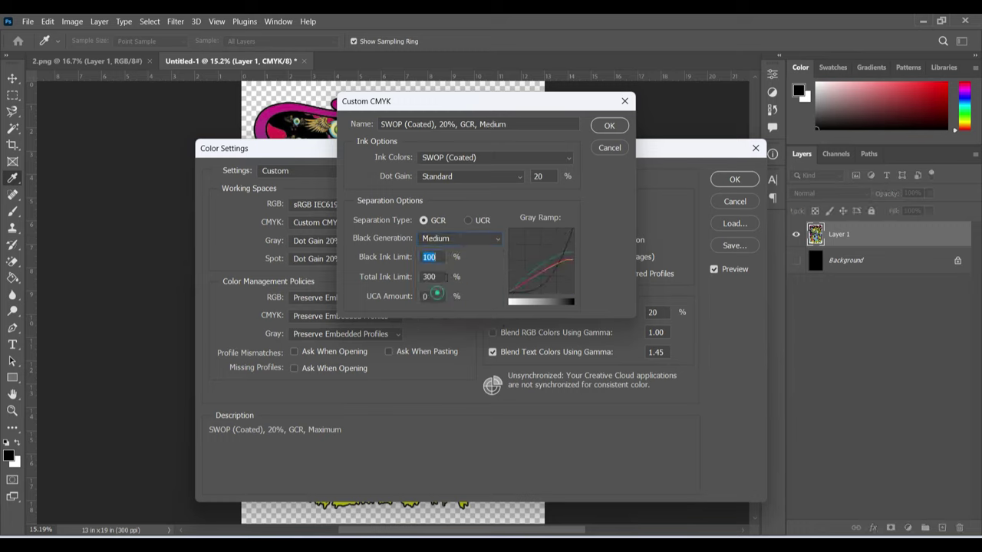
left_click(456, 240)
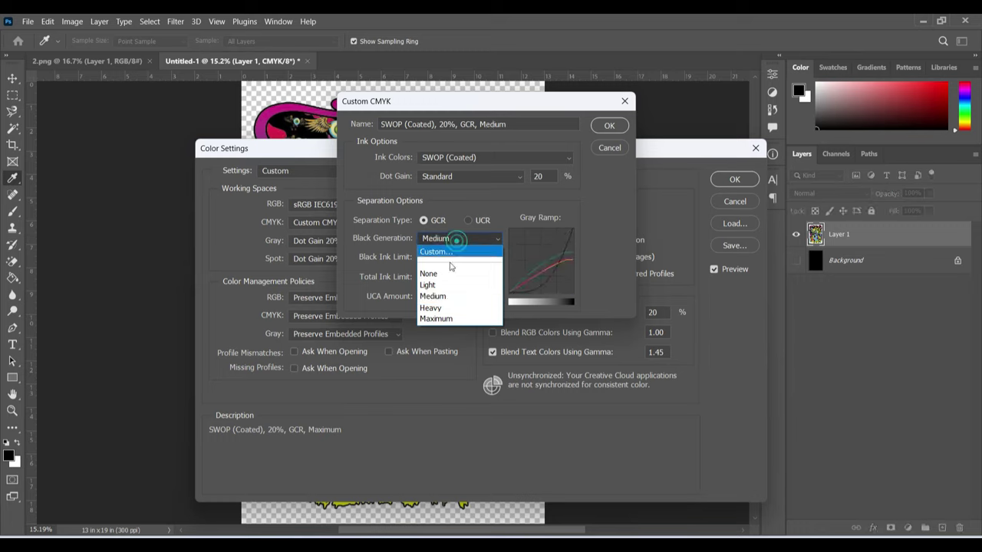
left_click(445, 319)
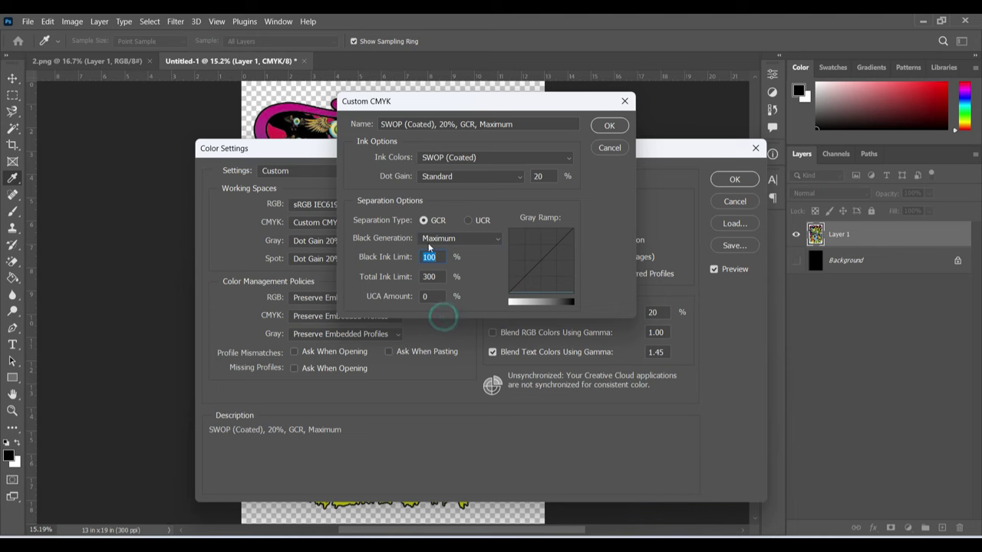
left_click(602, 128)
left_click(723, 181)
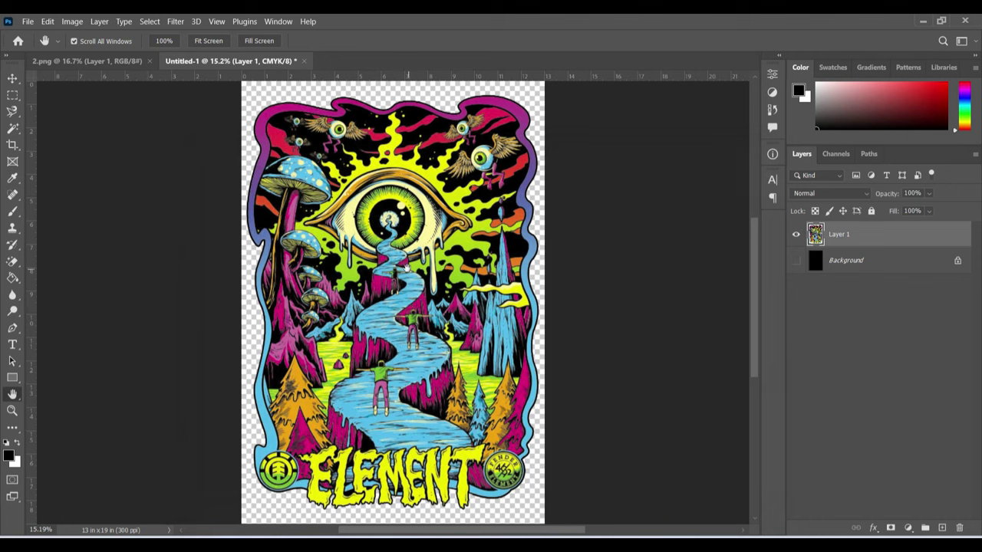
- Convert the document to RGB Color and back to CMYK Color without flattening the layers
left_click(72, 21)
mouse_move(151, 40)
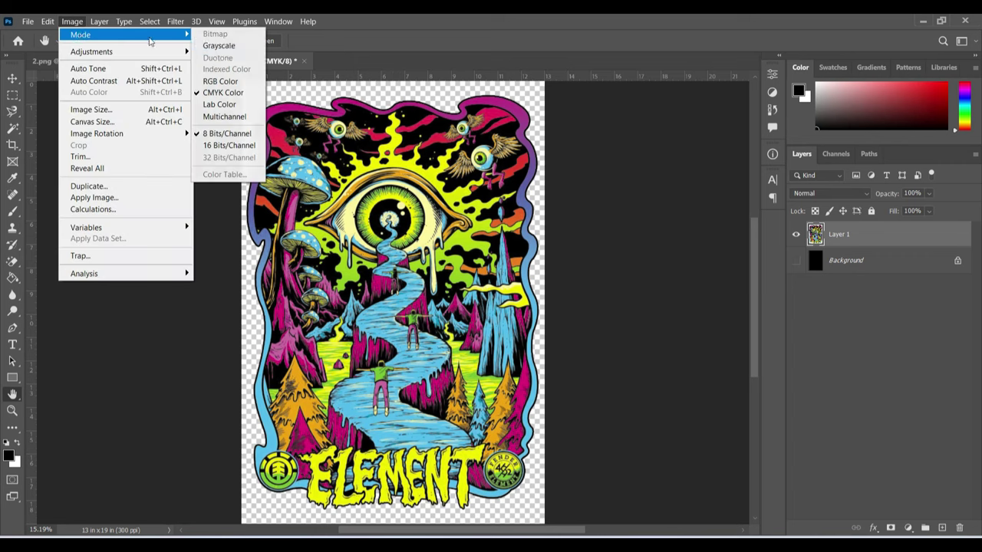
left_click(222, 81)
left_click(601, 224)
left_click(72, 22)
mouse_move(123, 35)
left_click(223, 92)
left_click(621, 227)
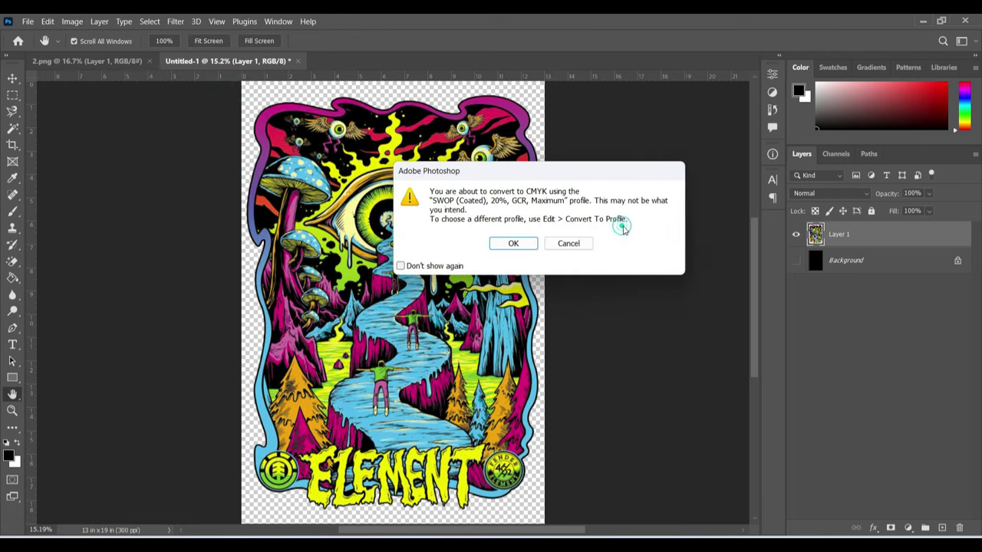
left_click(525, 244)
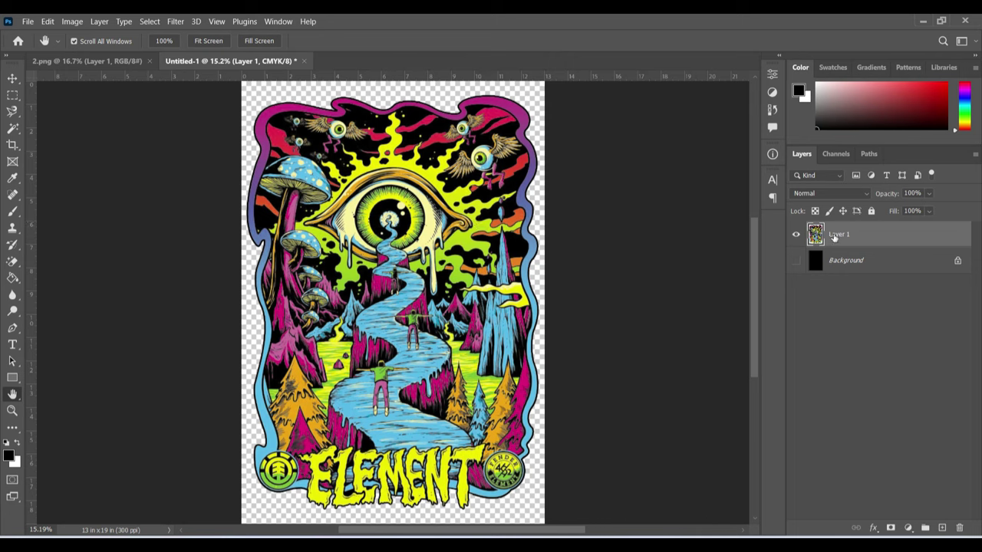
- Duplicate the Layer 1 artwork in place by copying and pasting it onto a new layer, and hide Layer 1
key("ctrl+a")
key("ctrl+c")
key("ctrl+v")
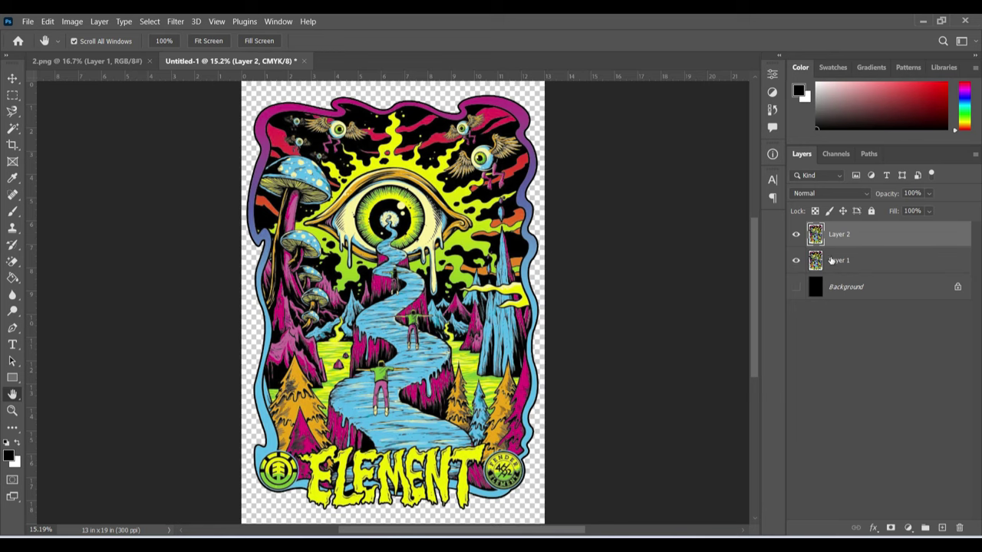
left_click(797, 261)
- Apply a black (000000) Color Overlay layer style to Layer 2
double_click(865, 237)
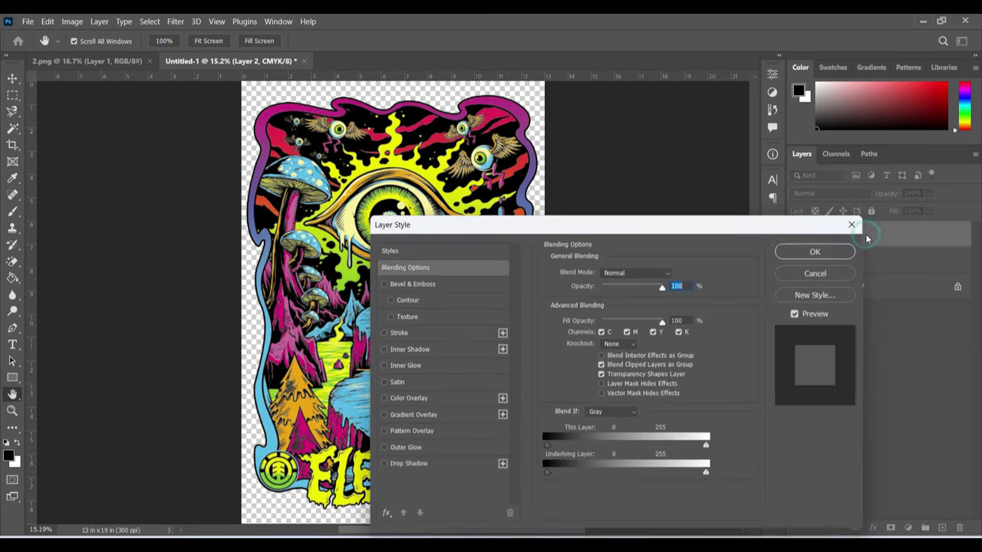
left_click(415, 400)
left_click(680, 272)
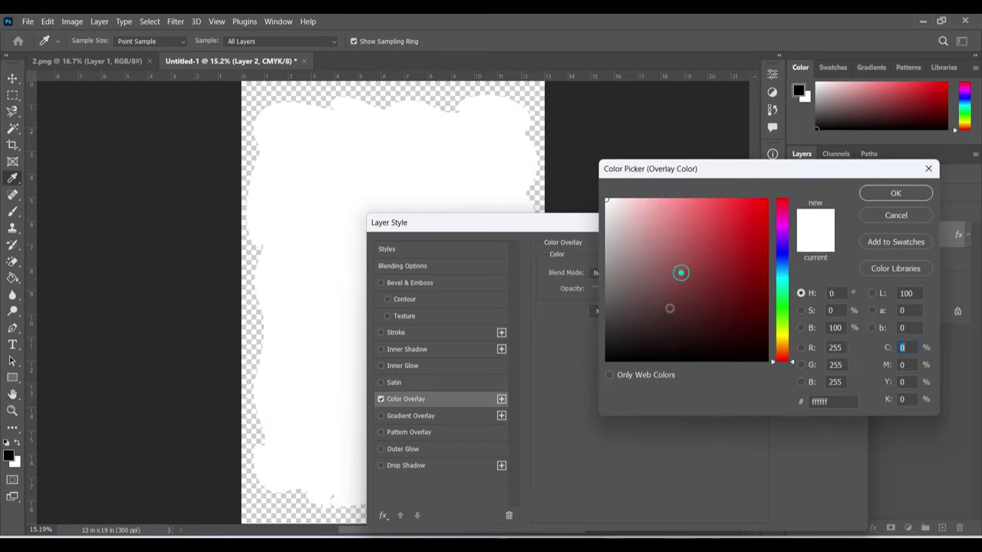
left_click(607, 360)
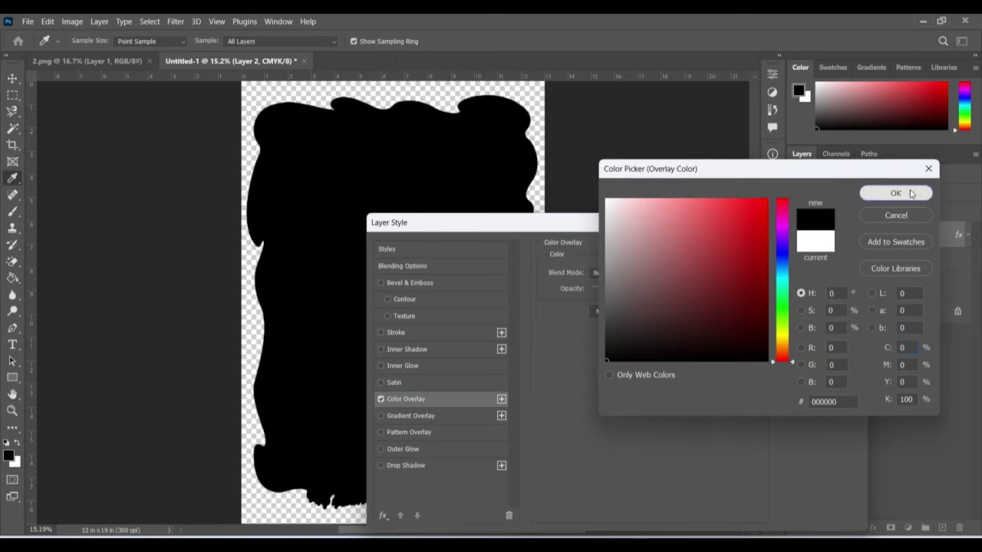
left_click(911, 193)
left_click(816, 248)
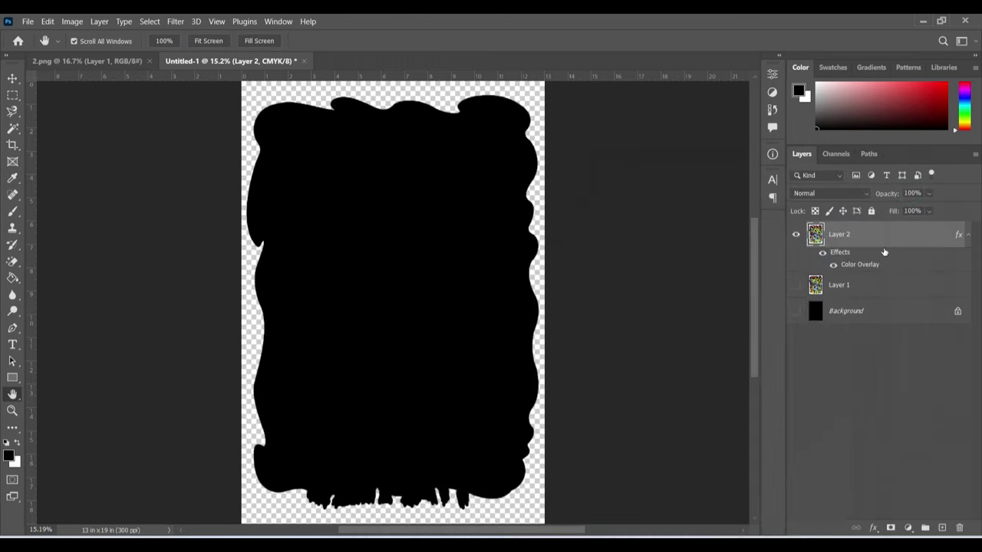
- Rasterize the layer style of Layer 2 and show the document's color channels
right_click(841, 243)
left_click(870, 240)
right_click(870, 240)
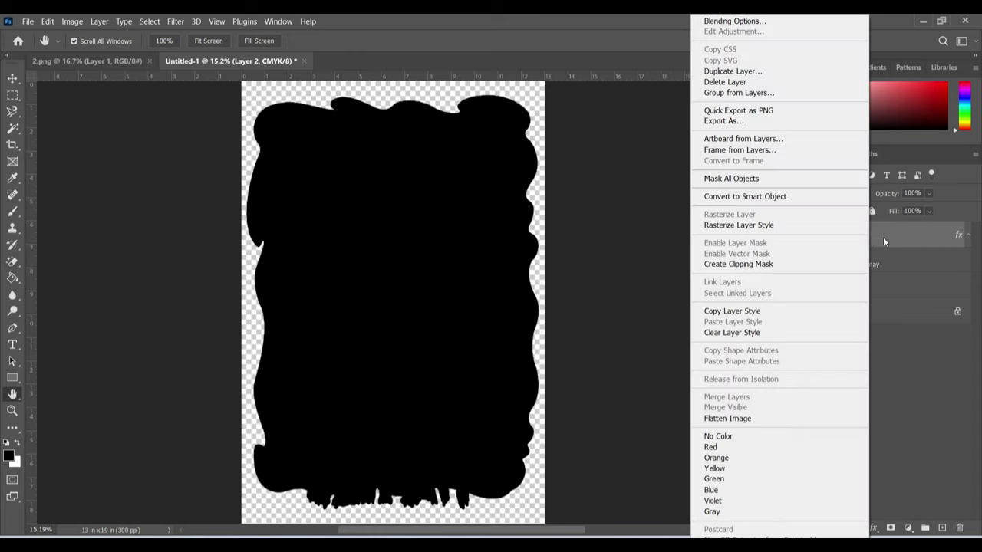
right_click(882, 237)
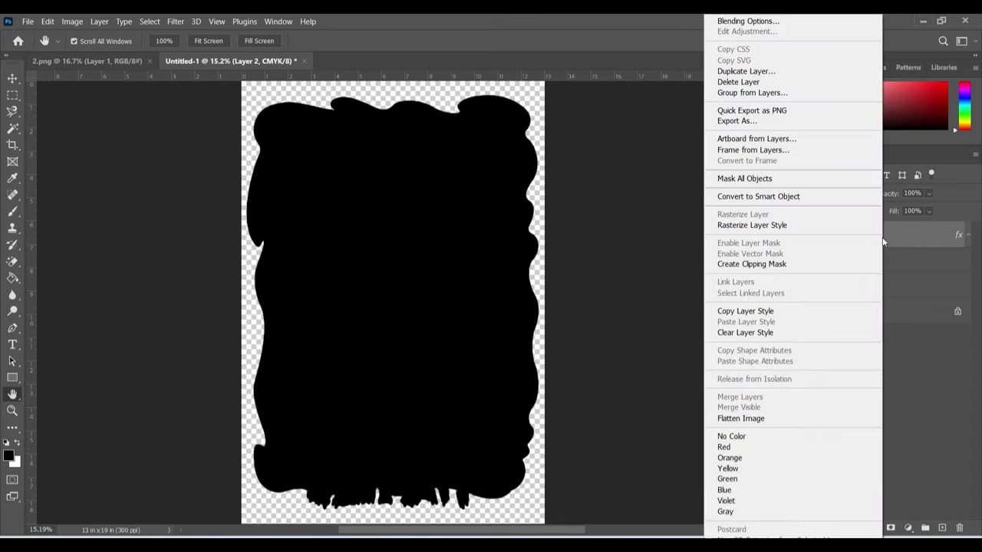
left_click(770, 226)
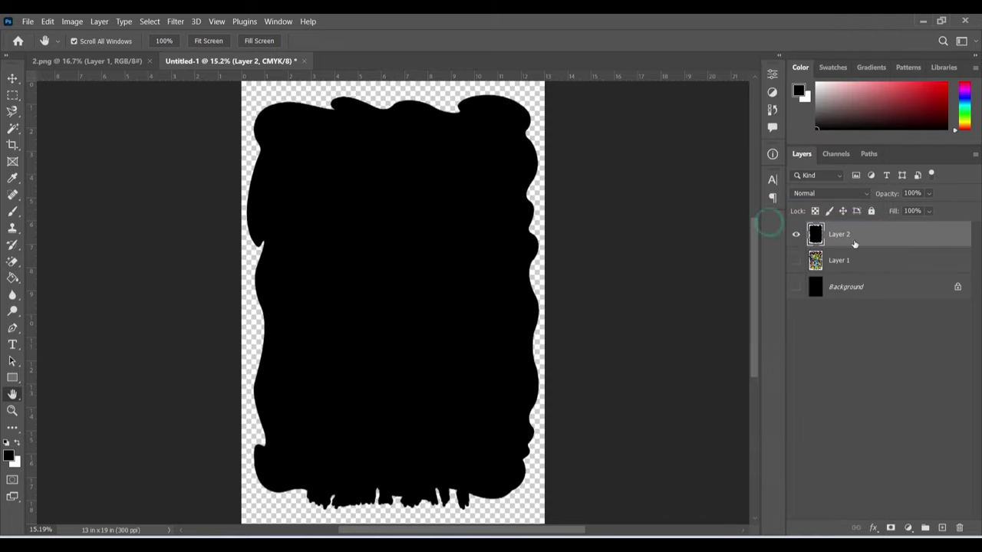
left_click(837, 158)
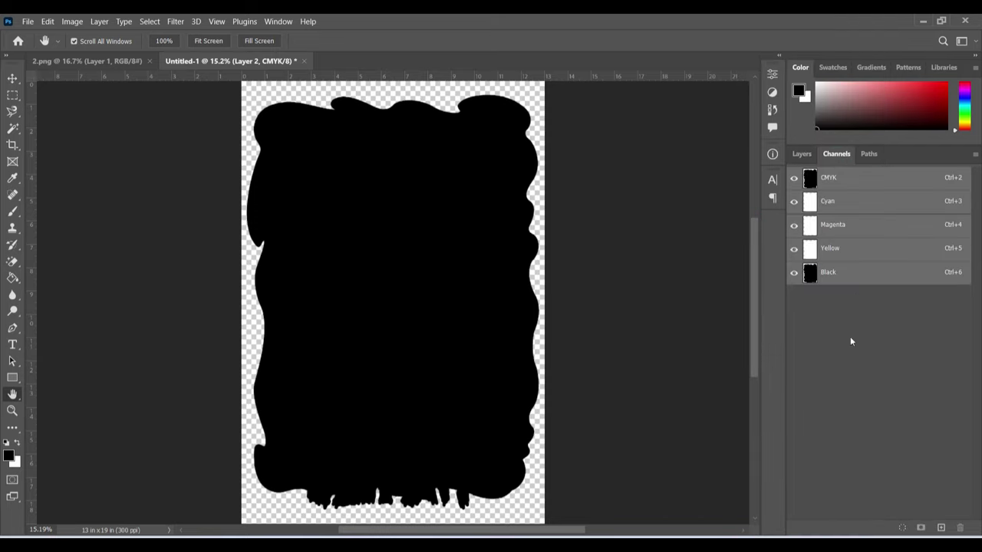
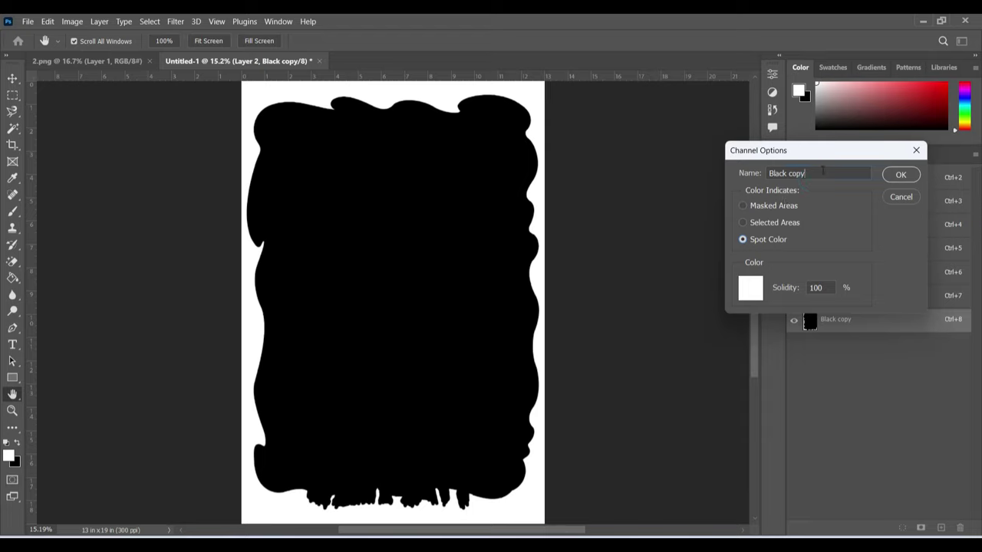
- Rename the white Black copy spot channel as white base and show the Black tshirt channel together with it
type("white base")
left_click(898, 174)
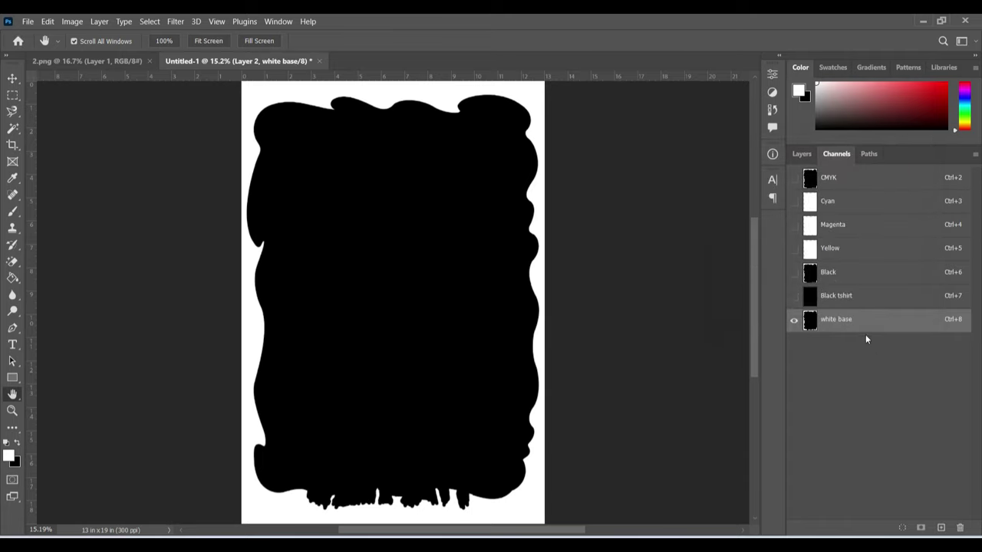
left_click(794, 296)
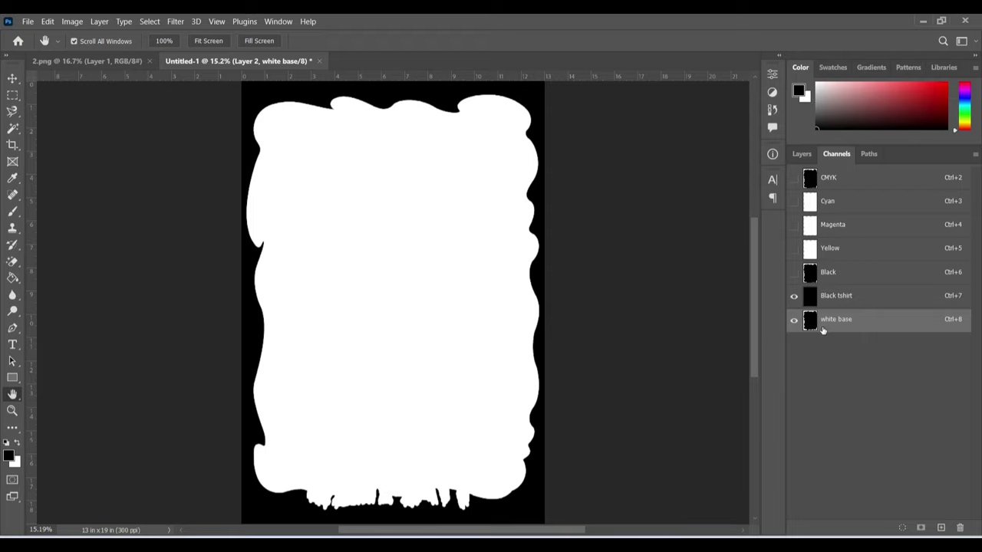
- Restore the CMYK composite view, hide Layer 2, show and select Layer 1, and return to its channels
left_click(857, 184)
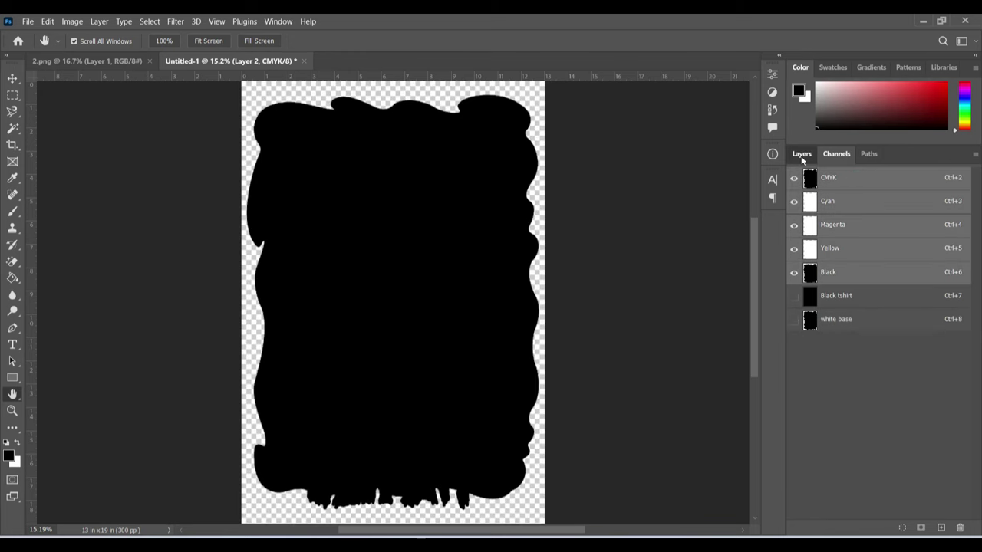
left_click(800, 154)
left_click(796, 234)
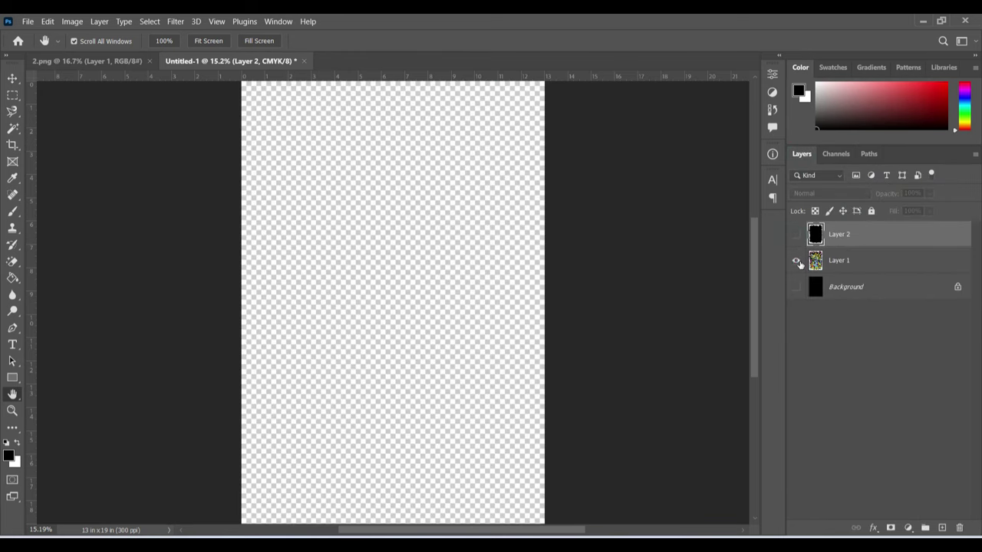
left_click(795, 260)
left_click(857, 262)
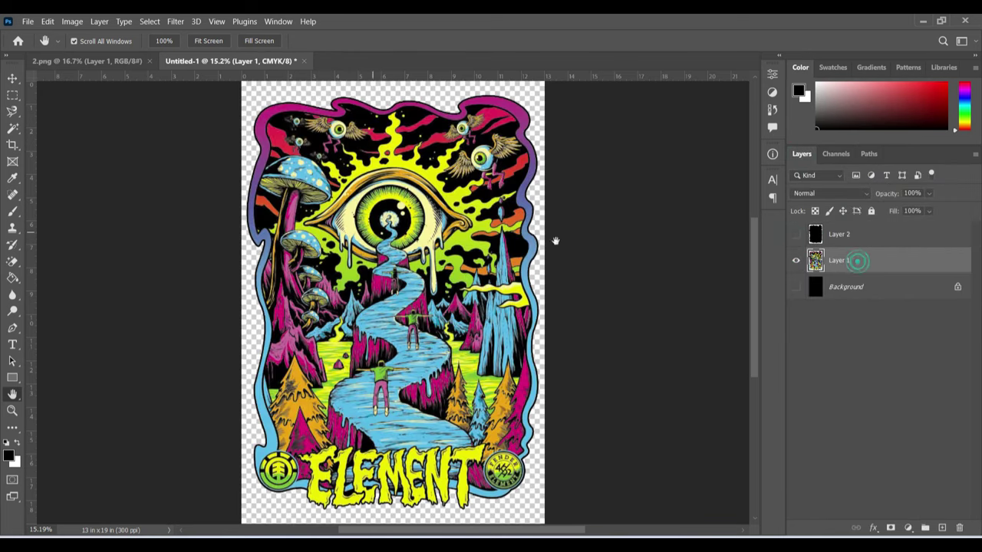
left_click(844, 156)
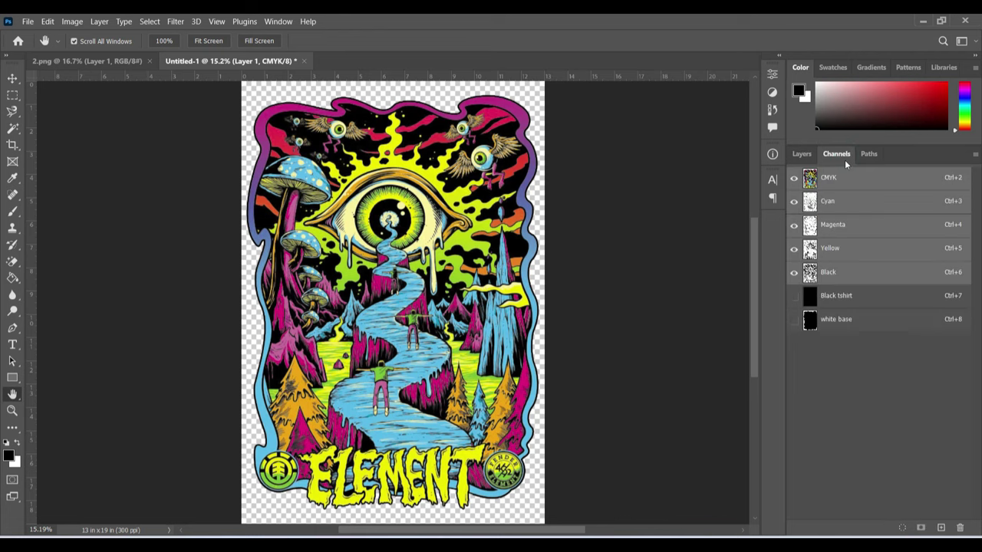
- Examine the Cyan, Magenta, Yellow and Black channels of the Layer 1 artwork one at a time
left_click(840, 202)
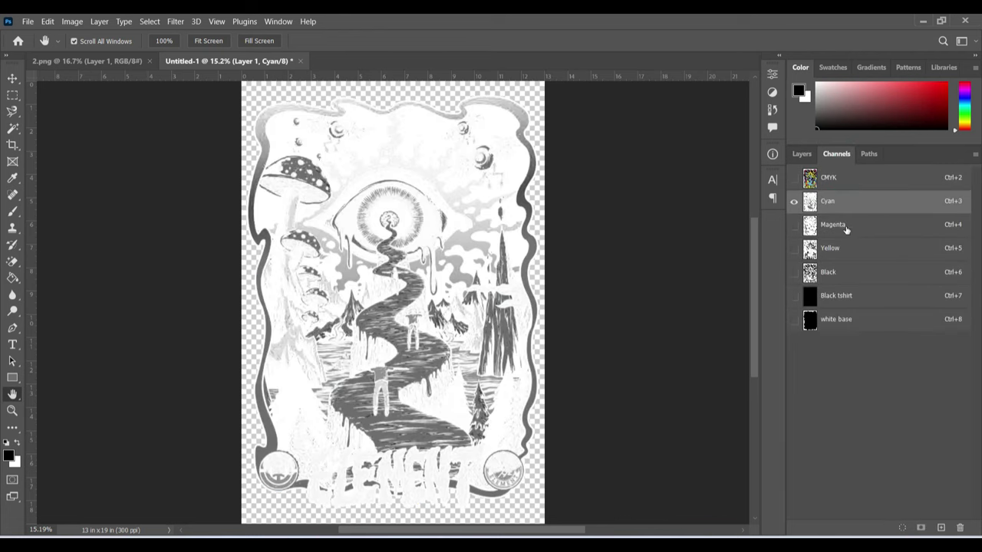
left_click(846, 227)
left_click(847, 250)
left_click(847, 276)
left_click(855, 225)
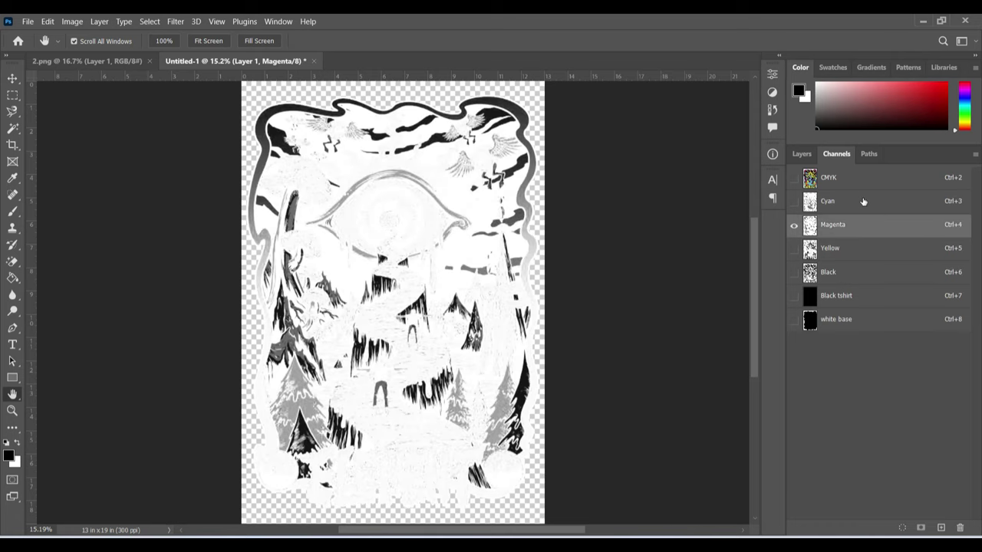
left_click(863, 203)
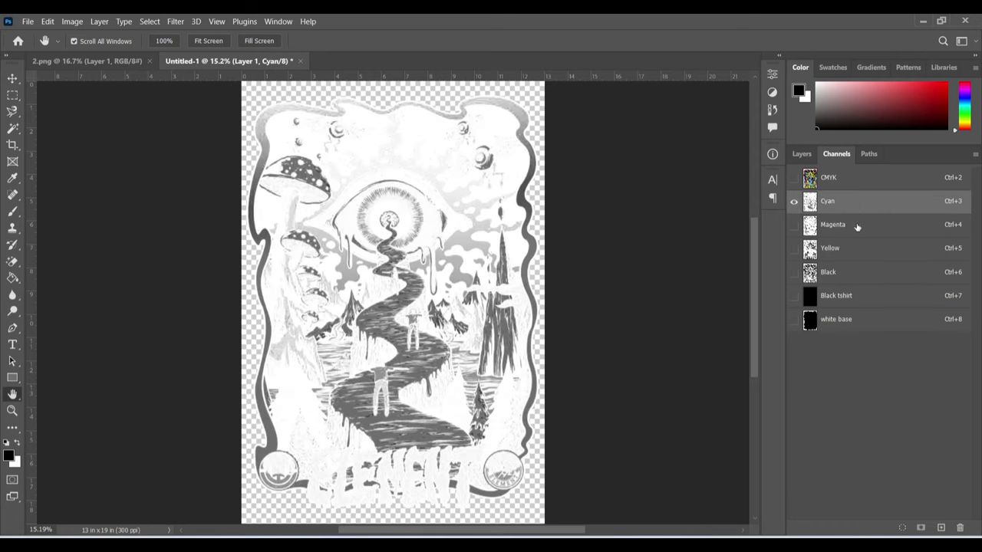
left_click(857, 225)
left_click(854, 250)
left_click(852, 270)
- Duplicate the Cyan and Magenta channels within the same document, keeping the default copy names
left_click(861, 205)
right_click(859, 203)
left_click(874, 210)
key("Return")
left_click(843, 224)
right_click(846, 223)
left_click(861, 231)
key("Return")
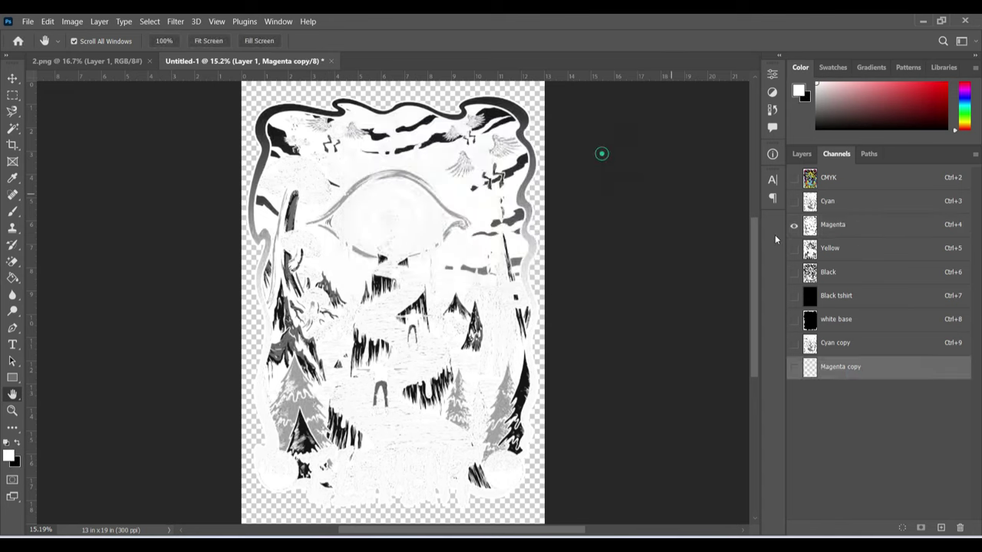
- Duplicate the Yellow and Black channels within the same document, keeping the default copy names
left_click(863, 250)
right_click(864, 252)
left_click(870, 261)
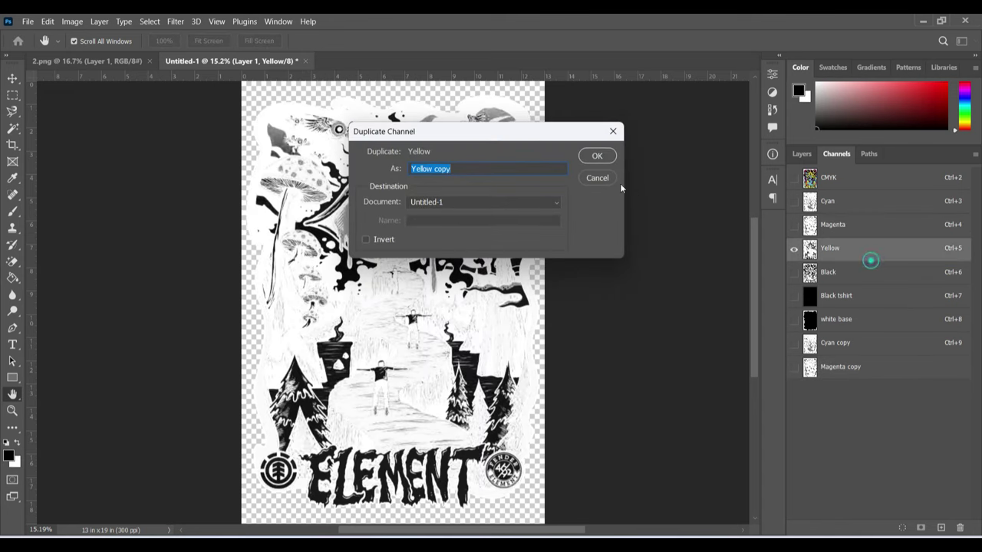
left_click(596, 157)
left_click(851, 273)
right_click(857, 274)
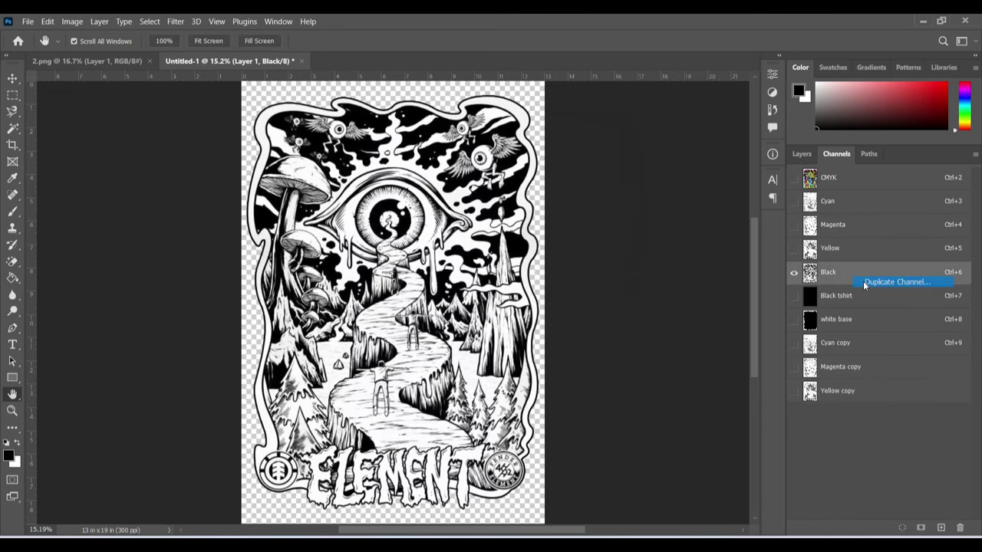
left_click(863, 280)
left_click(596, 156)
- Turn the Cyan copy channel into a spot color named Cyan with C 100, M 0, Y 0, K 0 and 5% solidity
left_click(850, 343)
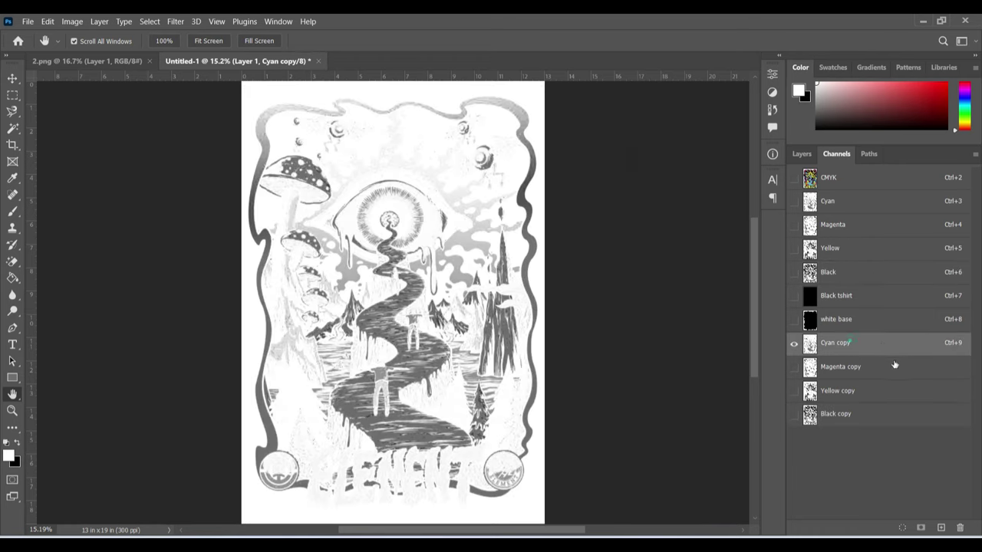
double_click(877, 342)
left_click(772, 236)
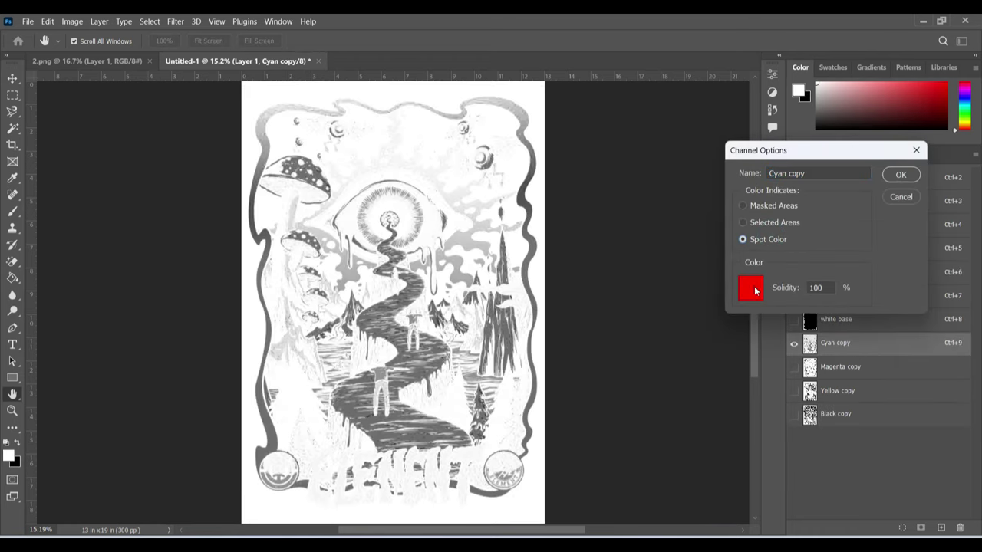
left_click(752, 287)
type("100")
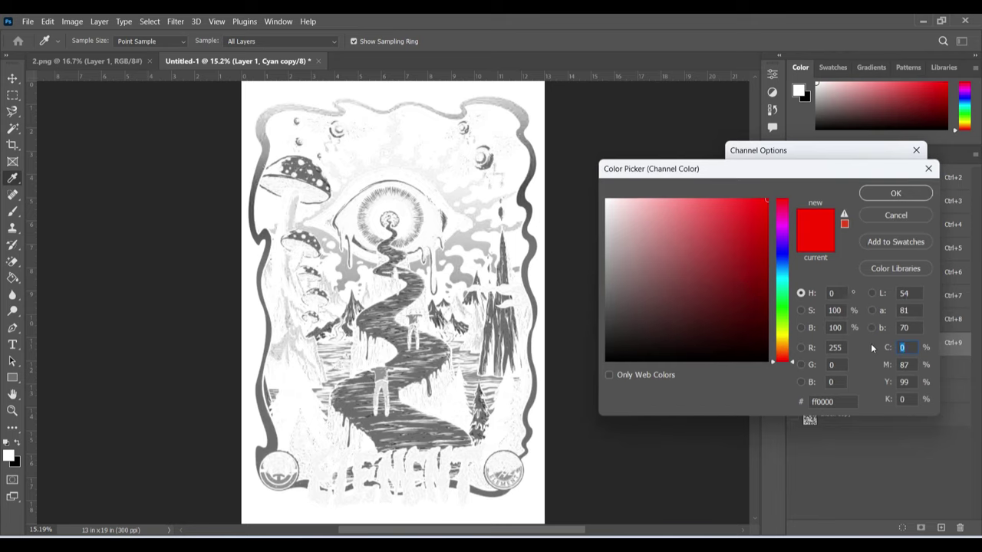
key("Tab")
type("00")
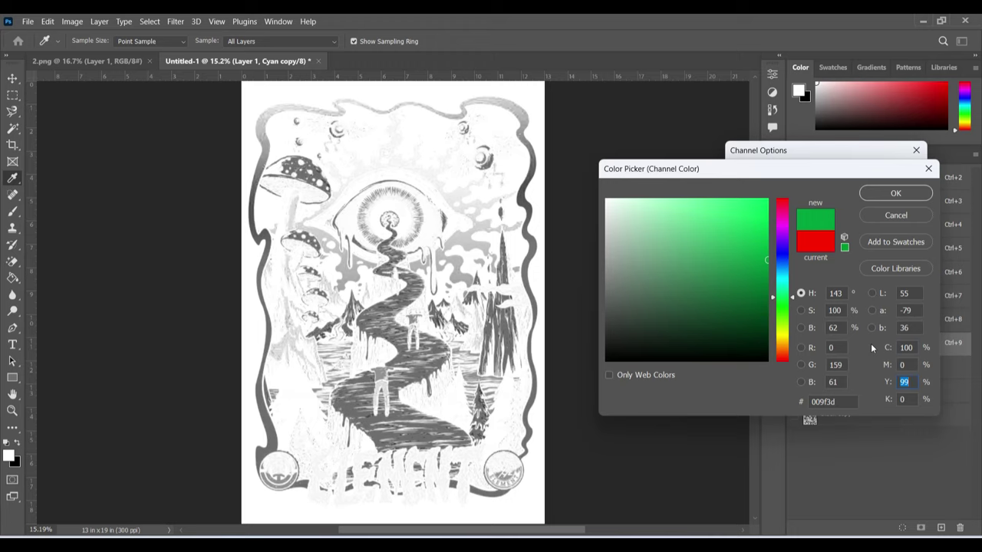
type("0")
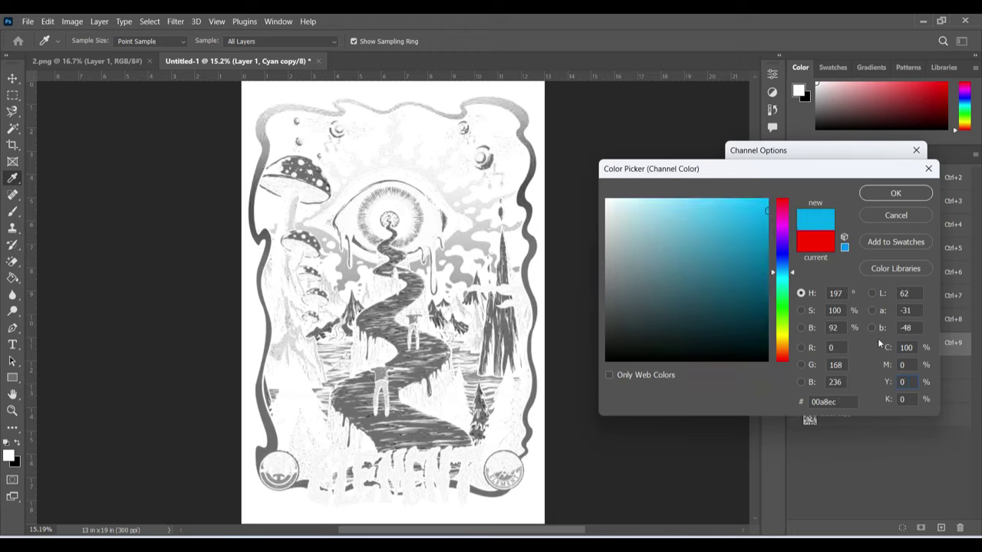
left_click(896, 192)
double_click(823, 287)
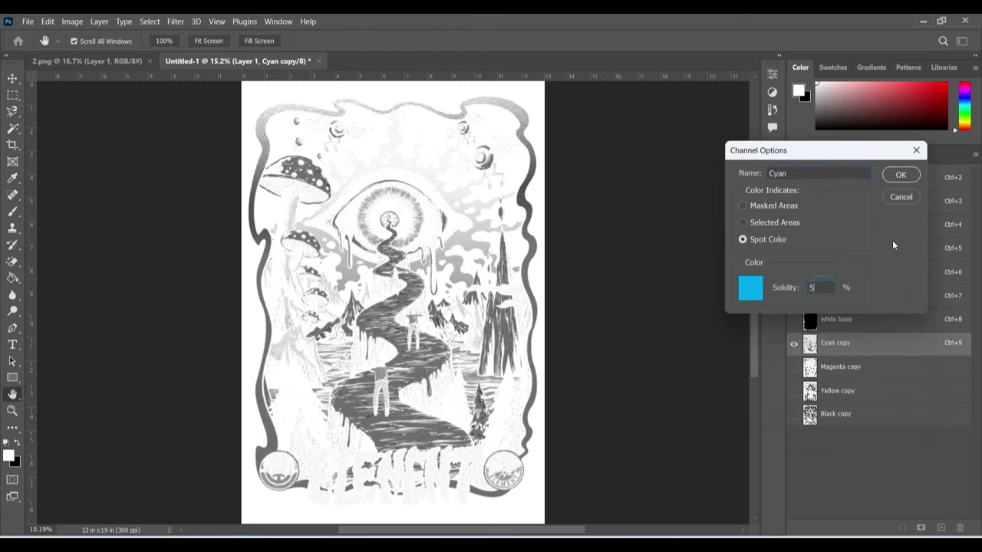
type("5")
left_click(900, 175)
- Show the Magenta copy channel and make it a spot color named Magenta with C 0, M 100, Y 0, K 0
left_click(793, 367)
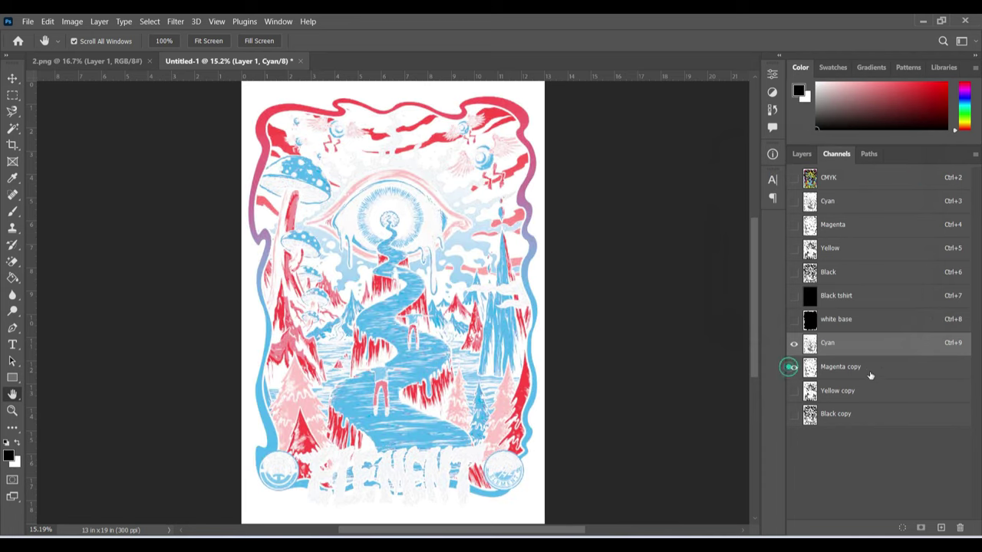
left_click(881, 371)
double_click(881, 371)
left_click(771, 238)
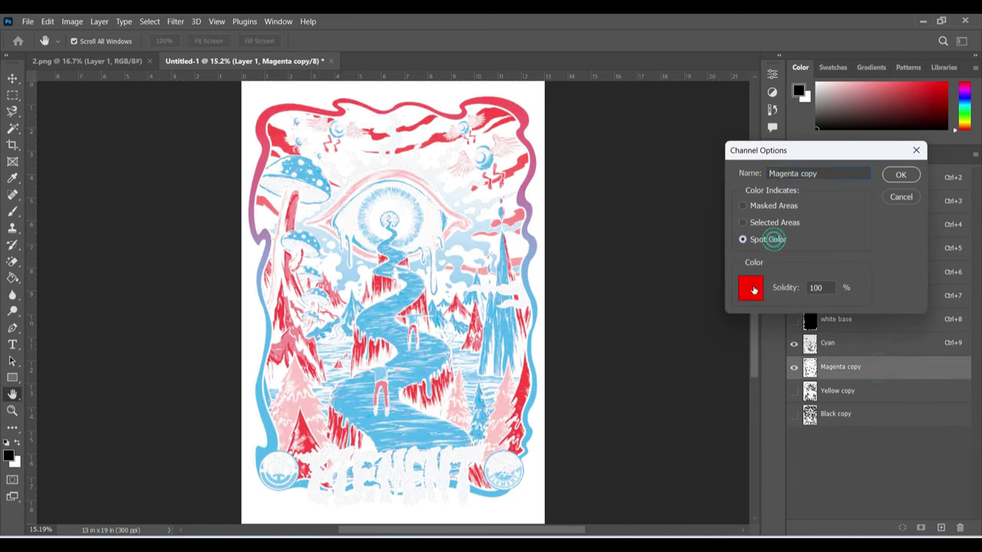
left_click(751, 288)
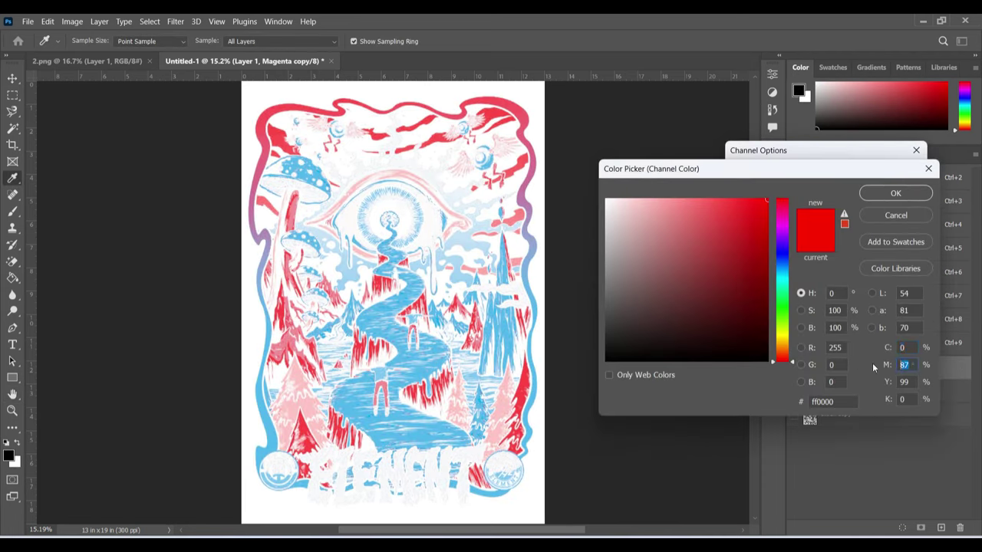
type("100")
key("Tab")
type("0")
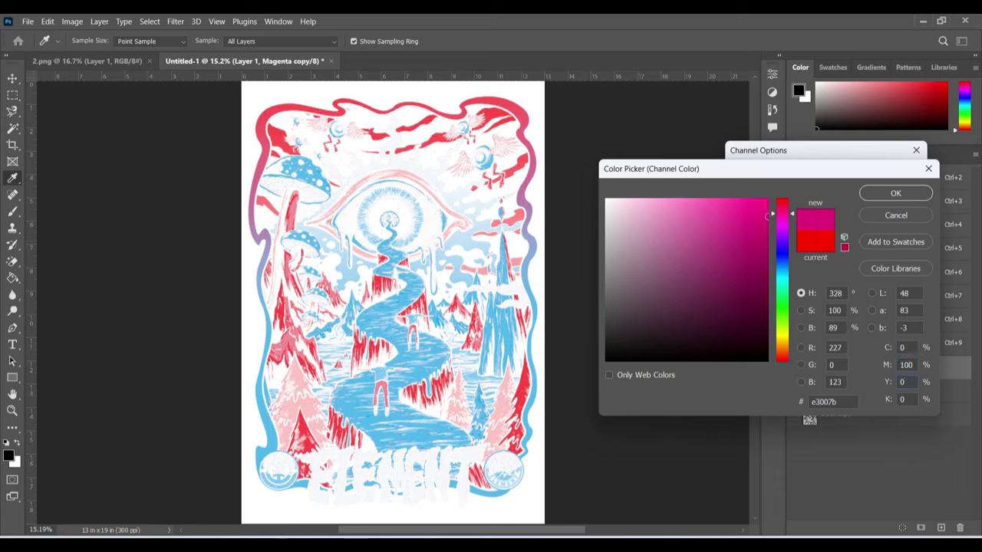
left_click(894, 191)
double_click(816, 288)
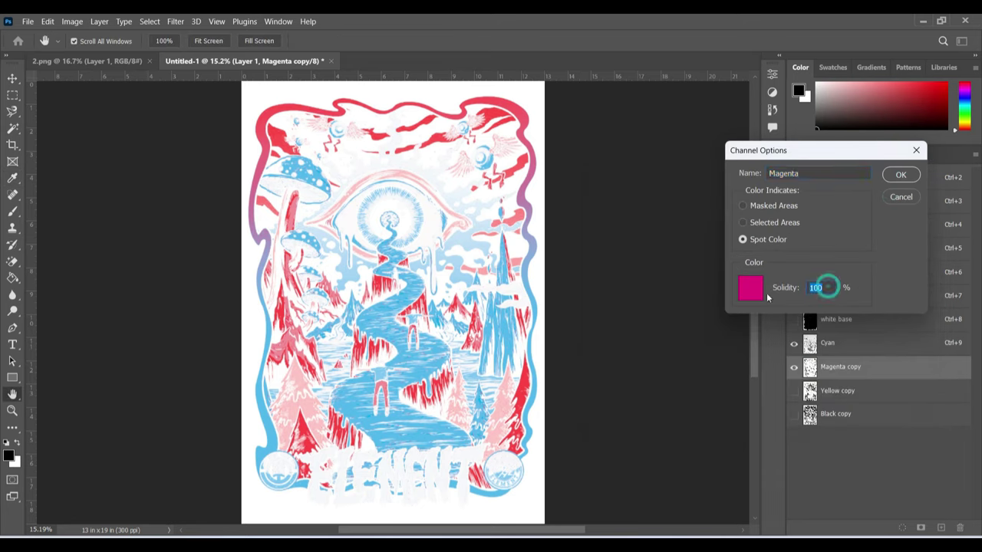
left_click(899, 177)
- Make the Yellow copy channel a spot color named Yellow with C 0, M 0, Y 100, K 0 and 5% solidity
double_click(894, 395)
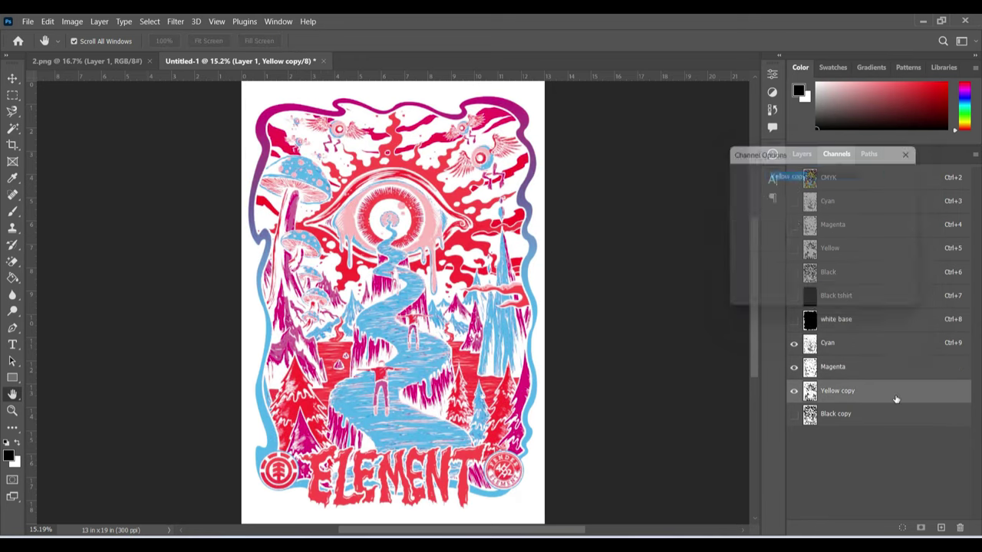
left_click(770, 241)
left_click(749, 292)
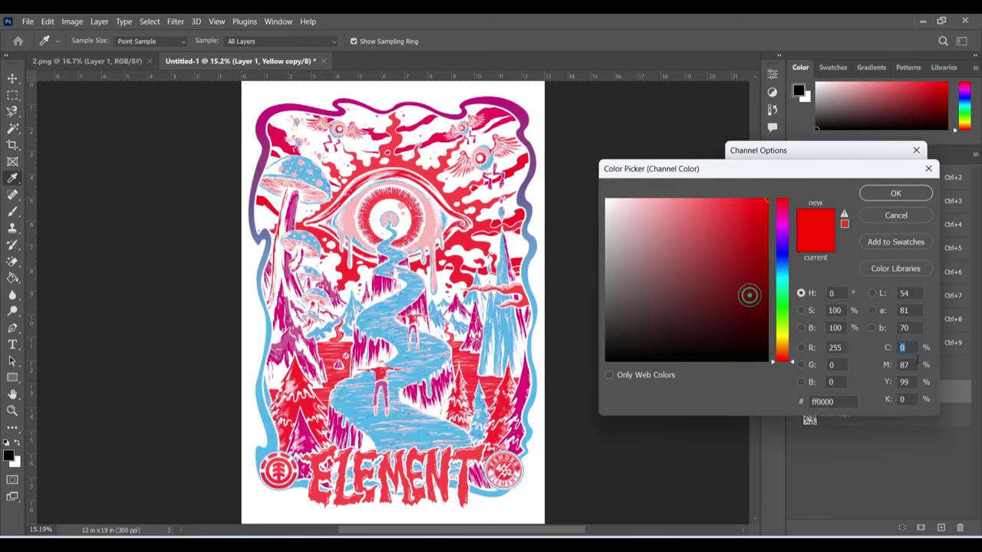
type("0")
key("Tab")
type("10")
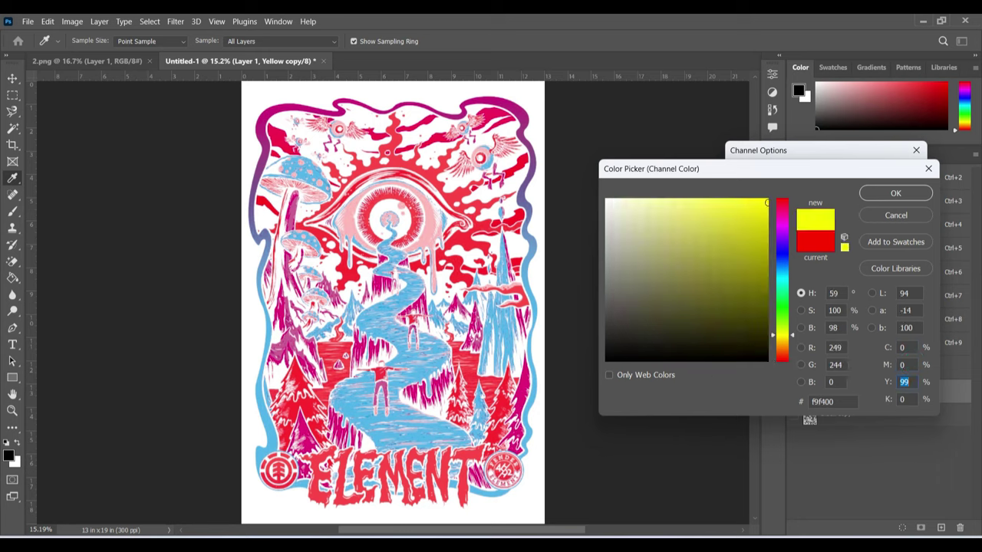
type("0")
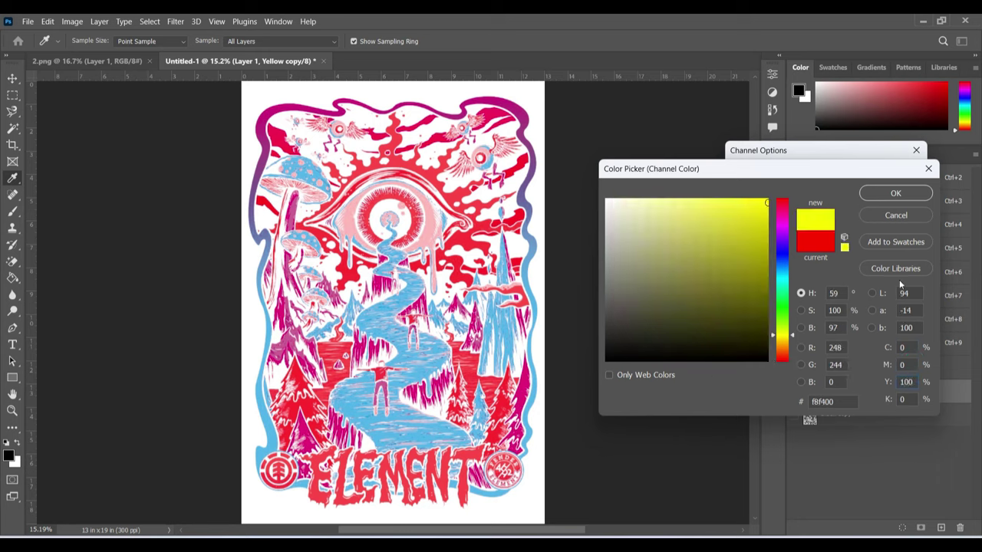
left_click(894, 193)
left_click(816, 287)
type("5")
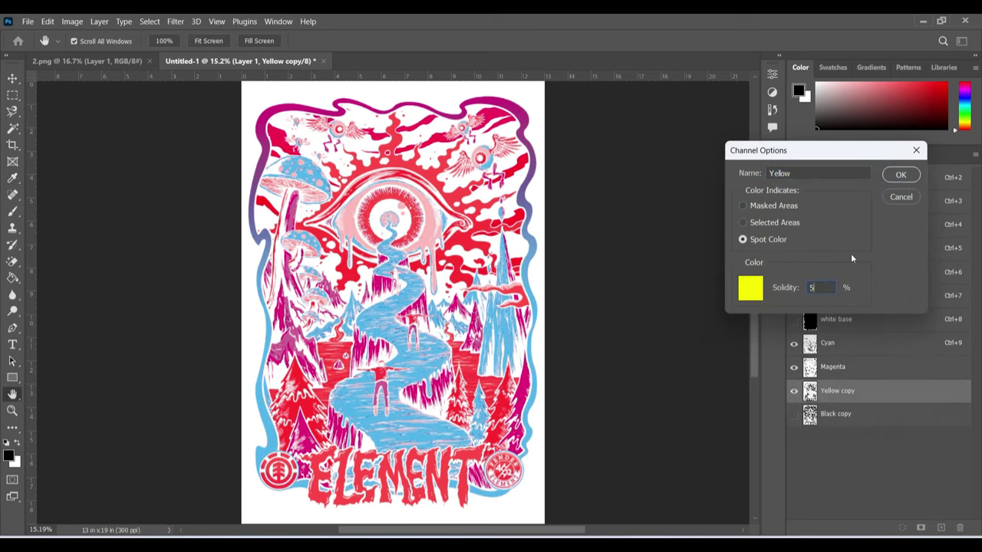
left_click(891, 178)
- Turn the Black copy channel into a black spot color named Black, and show the Black tshirt and white base channels with the color separations
left_click(793, 414)
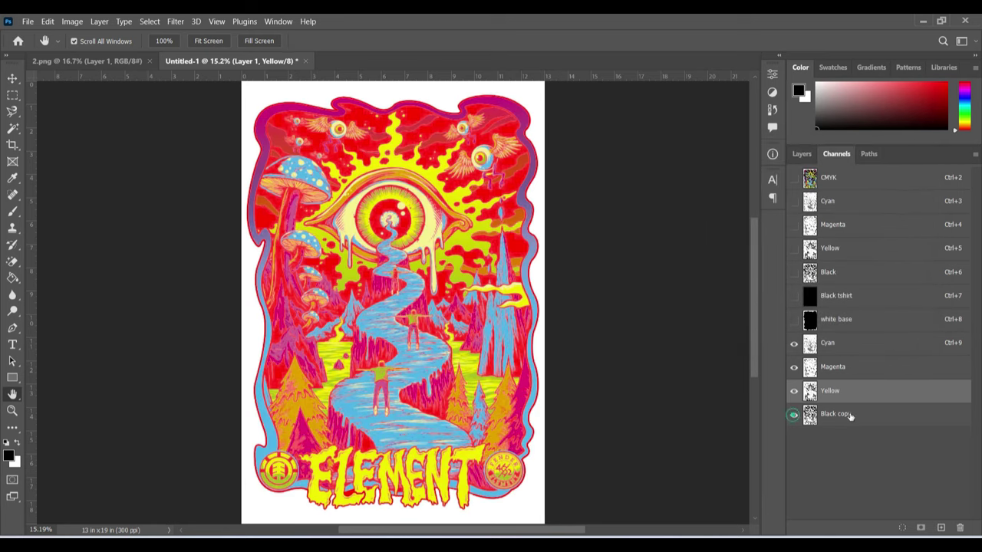
double_click(857, 415)
left_click(772, 242)
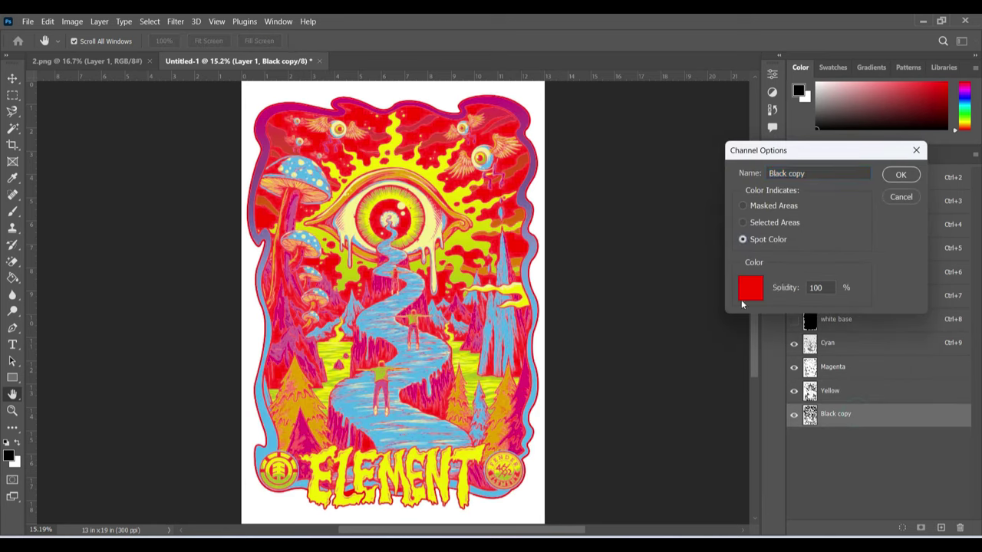
left_click(742, 298)
left_click(897, 194)
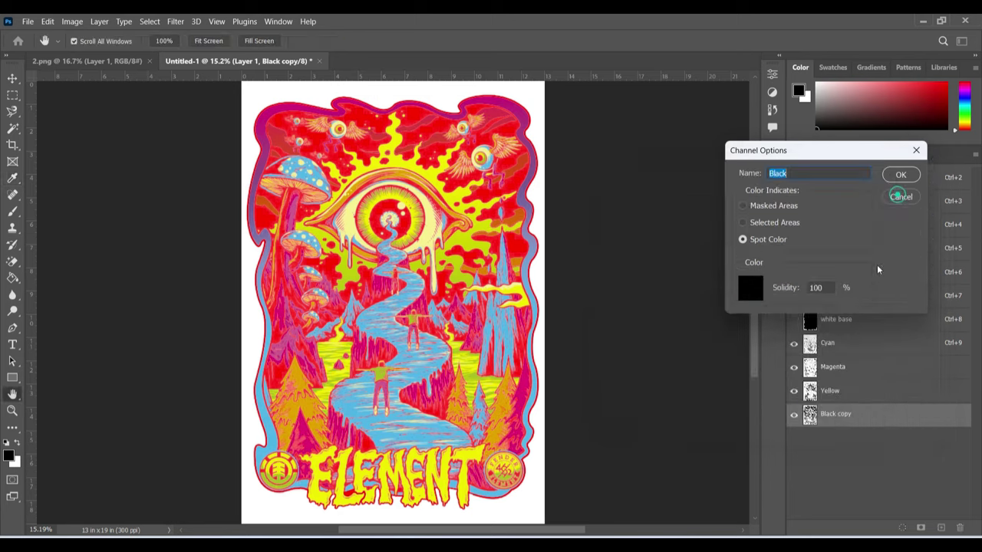
left_click(900, 175)
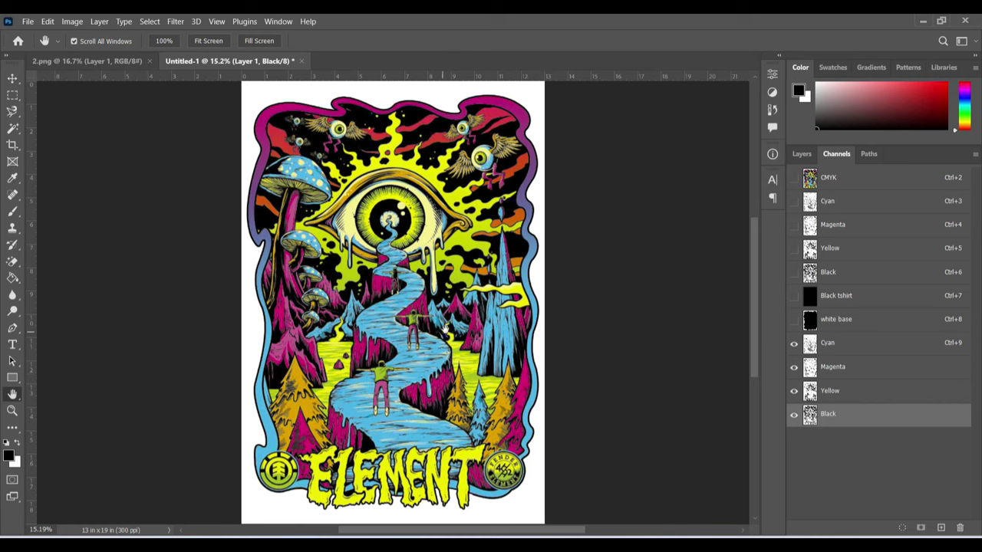
left_click(794, 298)
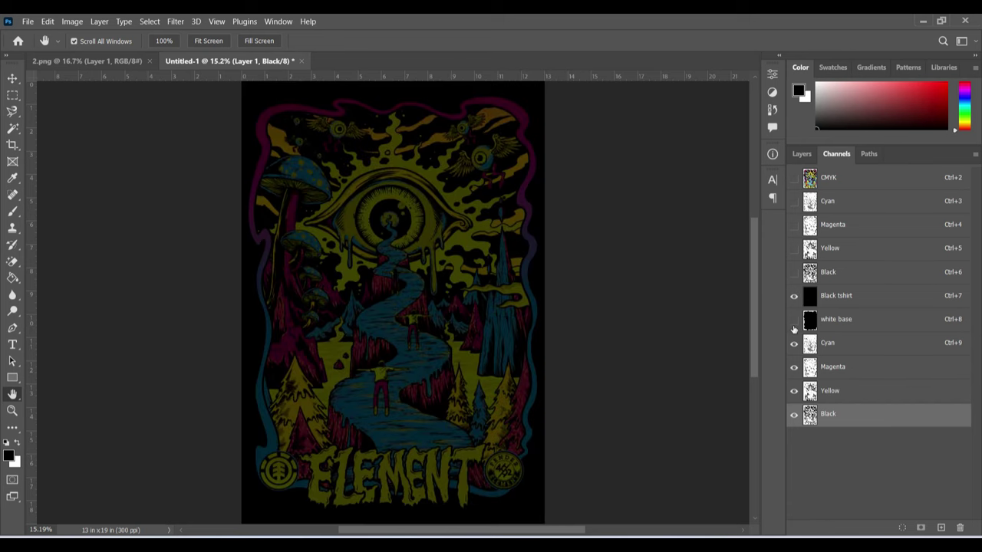
left_click(795, 327)
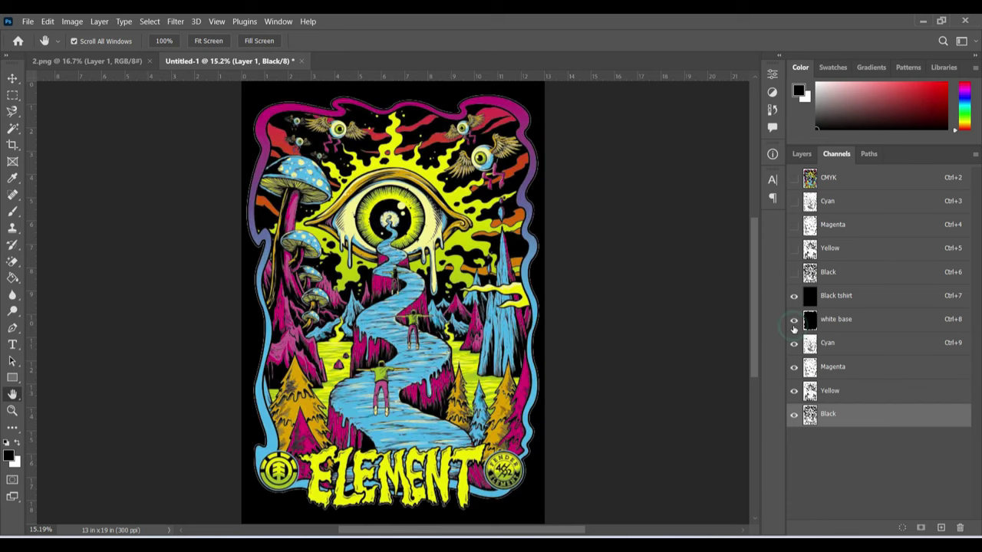
- Isolate the white base channel to check its shape, and restore the Black tshirt and four color spot channels
left_click(833, 322)
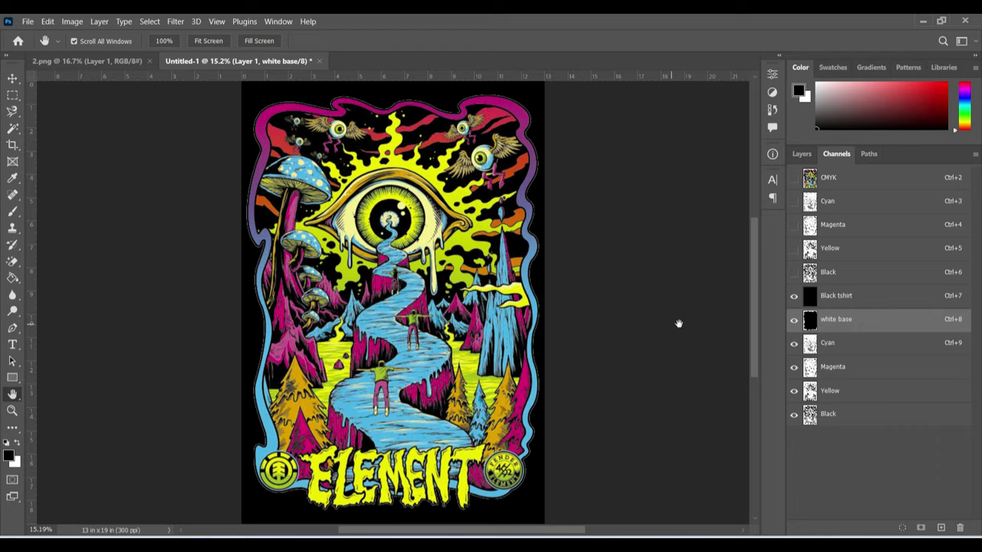
left_click_drag(793, 343, 794, 414)
left_click(794, 296)
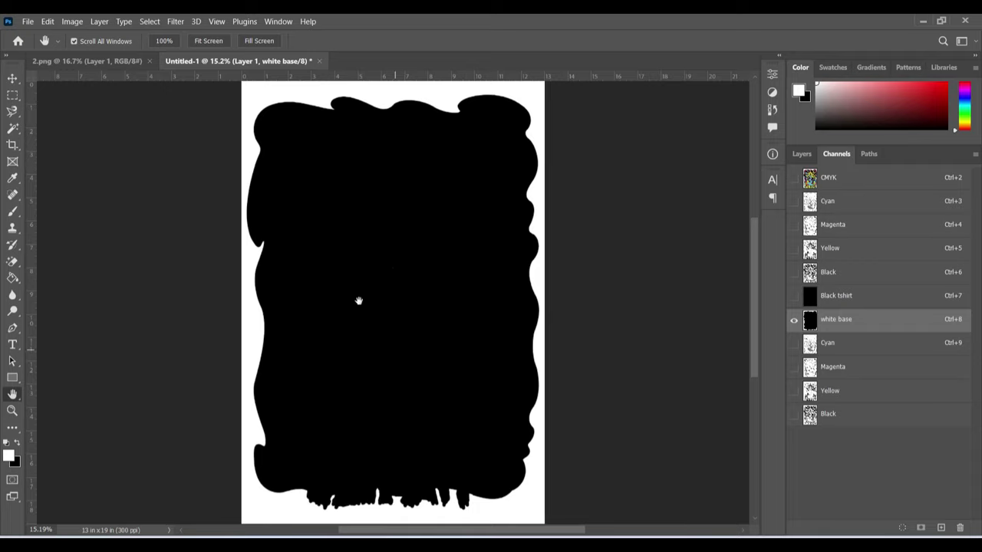
left_click(793, 295)
left_click_drag(793, 413, 792, 346)
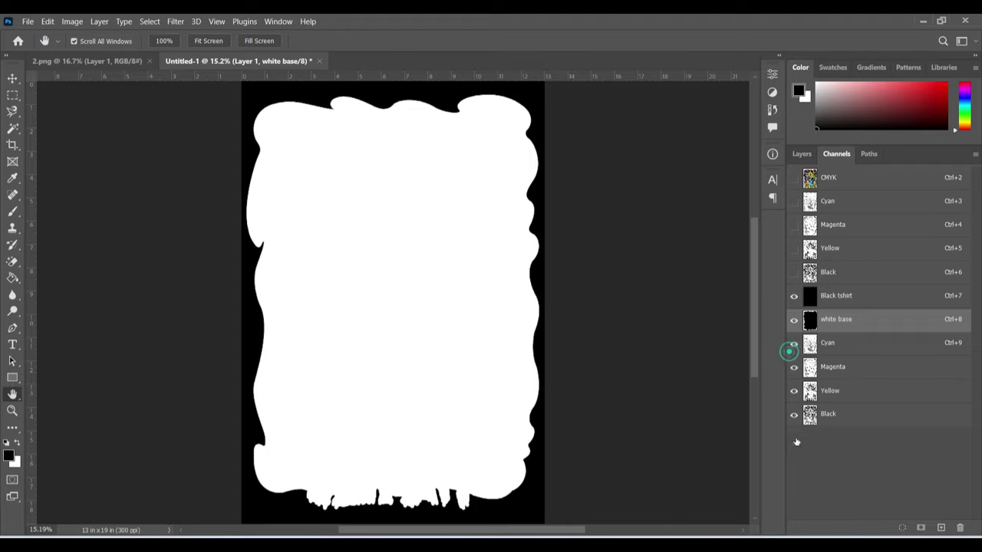
- Load the white base channel as a selection and inspect its edge around the artwork's purple border
left_click(12, 410)
left_click(277, 113)
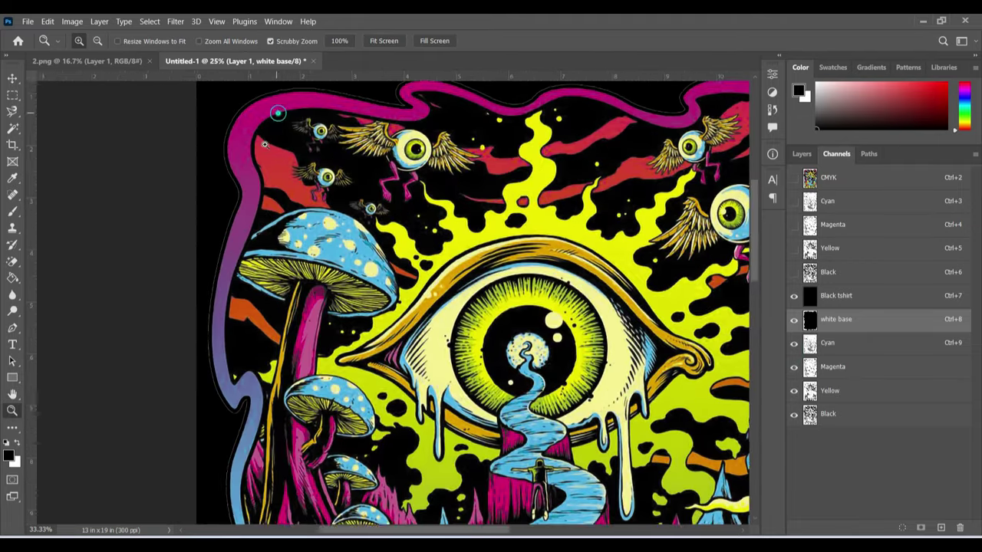
left_click(245, 187)
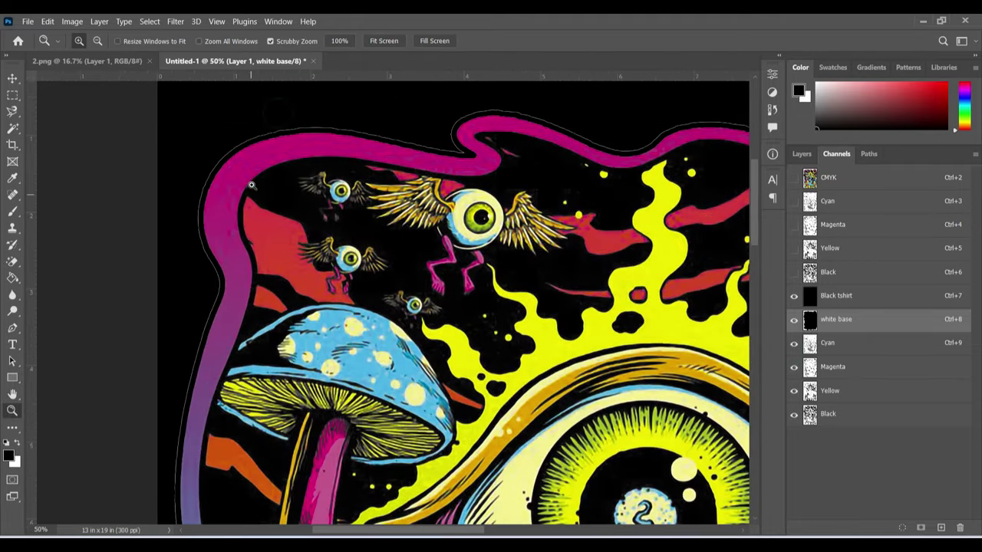
left_click(244, 186)
left_click(244, 187)
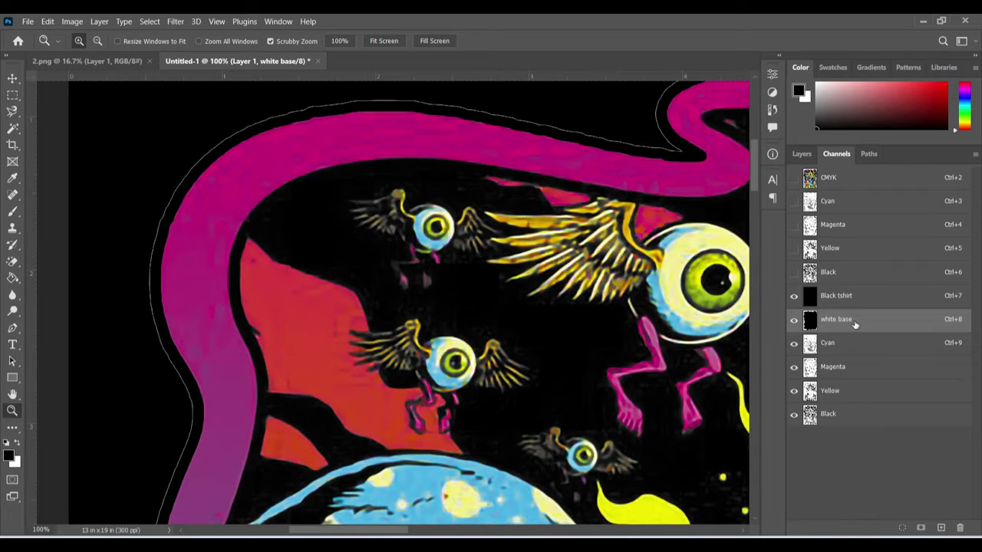
left_click(810, 322, "ctrl")
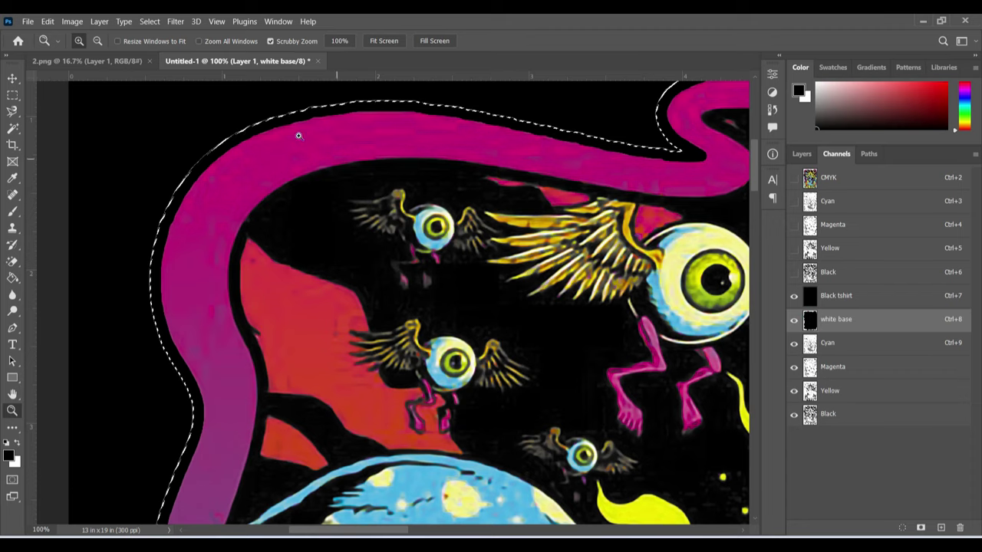
left_click_drag(234, 151, 227, 146)
- Contract the white base selection by 2 pixels
left_click(149, 22)
mouse_move(214, 204)
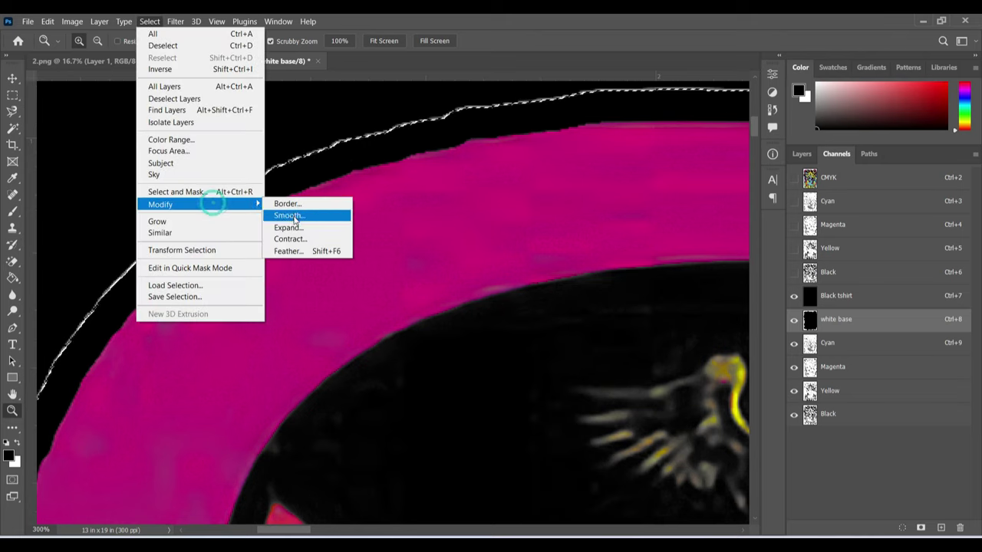
left_click(290, 239)
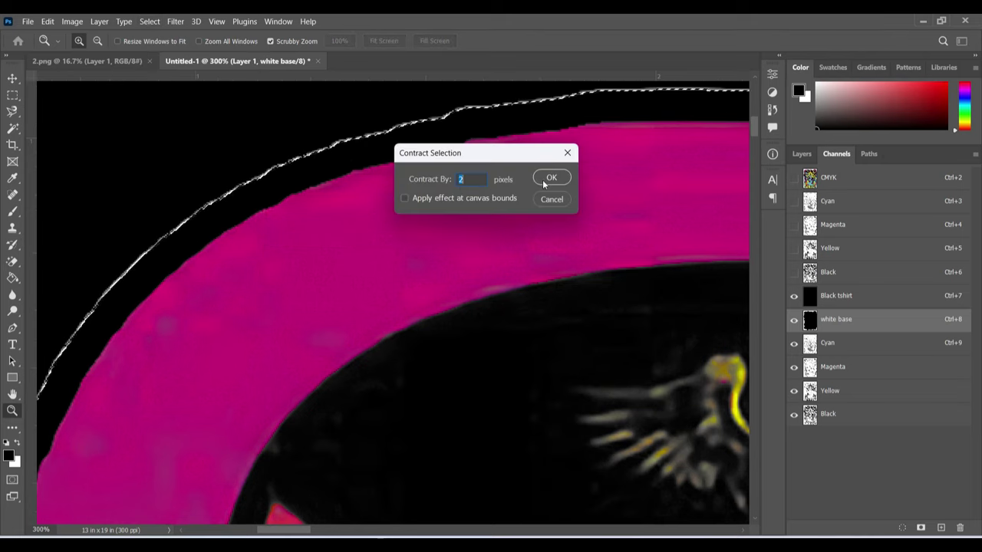
left_click(551, 178)
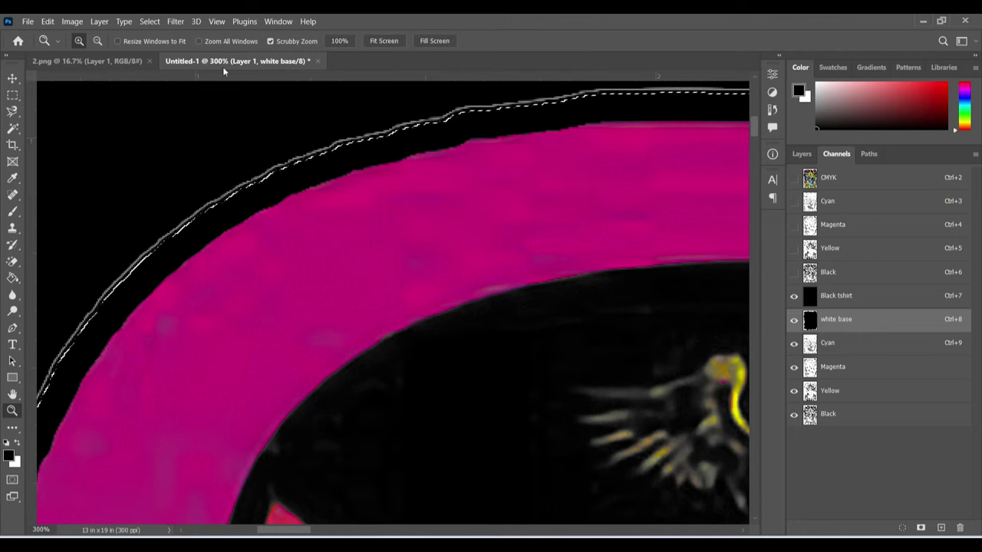
- Invert the contracted selection, remove the white base's outer rim beyond it, and deselect
left_click(154, 26)
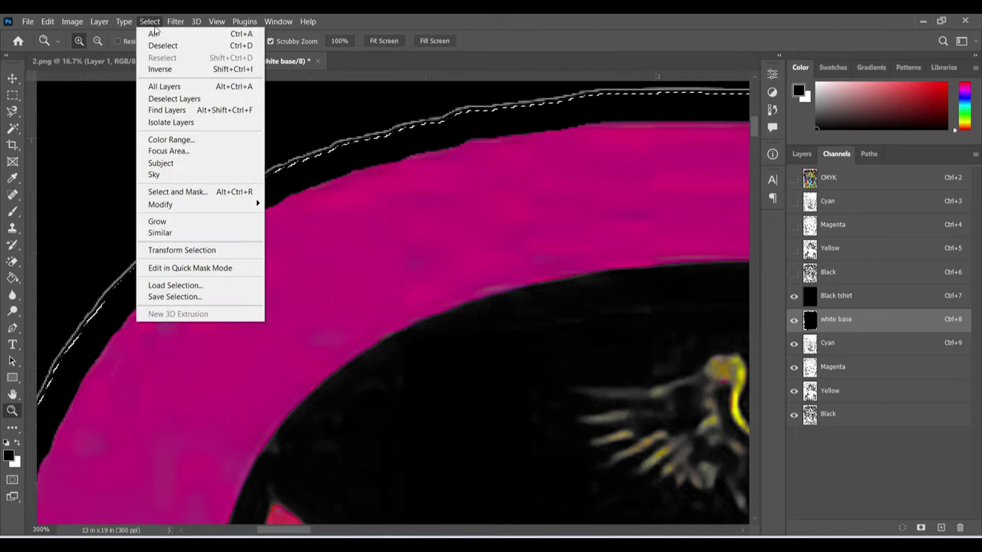
left_click(171, 75)
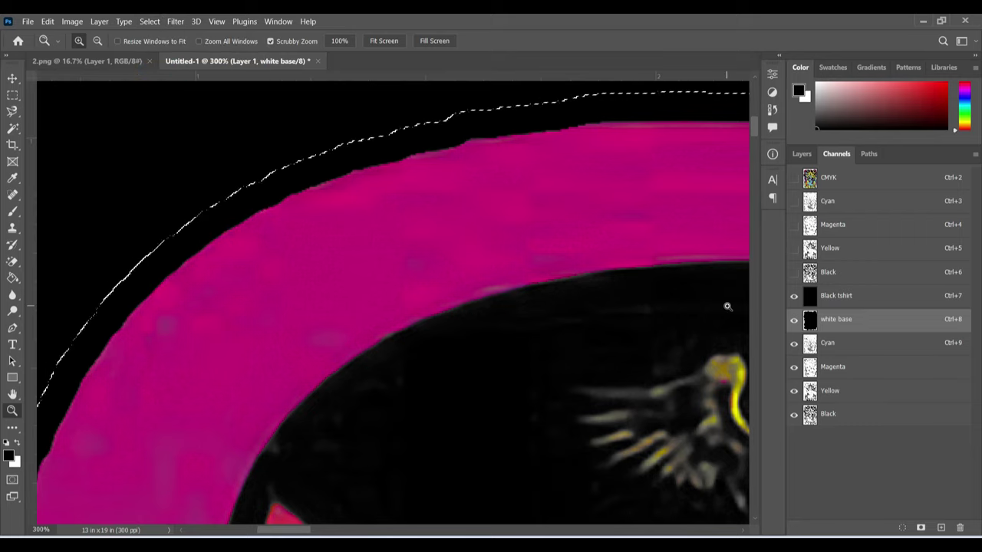
key("ctrl+d")
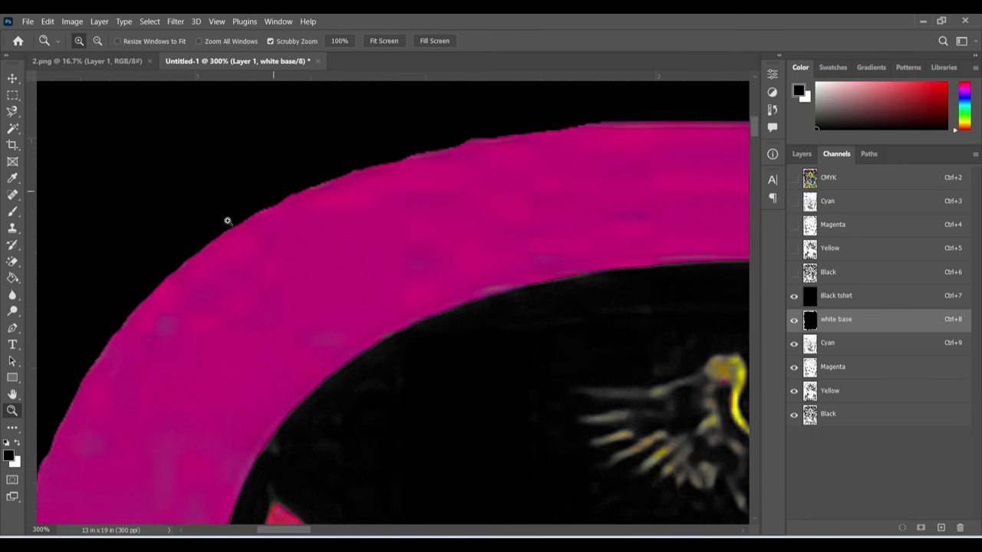
- Compare the whole artwork's CMYK composite with the combined preview of the Black tshirt, white base and color spot channels
double_click(12, 393)
left_click(12, 410)
left_click(329, 267)
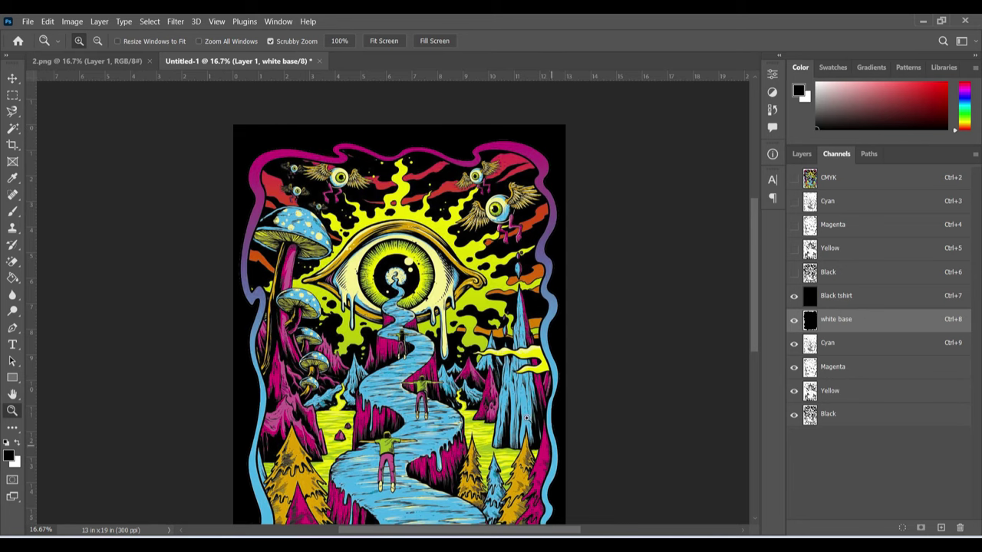
scroll(527, 418, "down", 3)
scroll(414, 324, "up", 2)
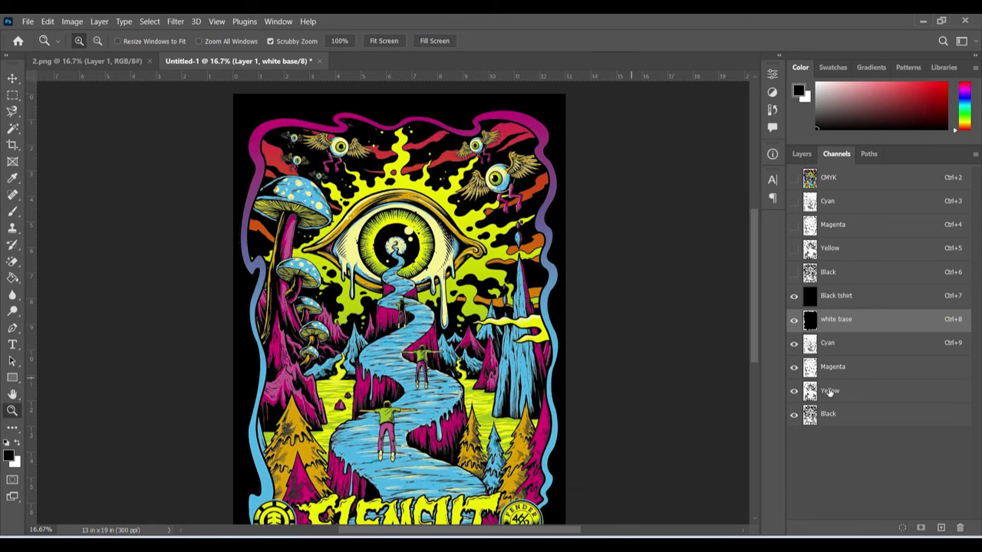
left_click(848, 185)
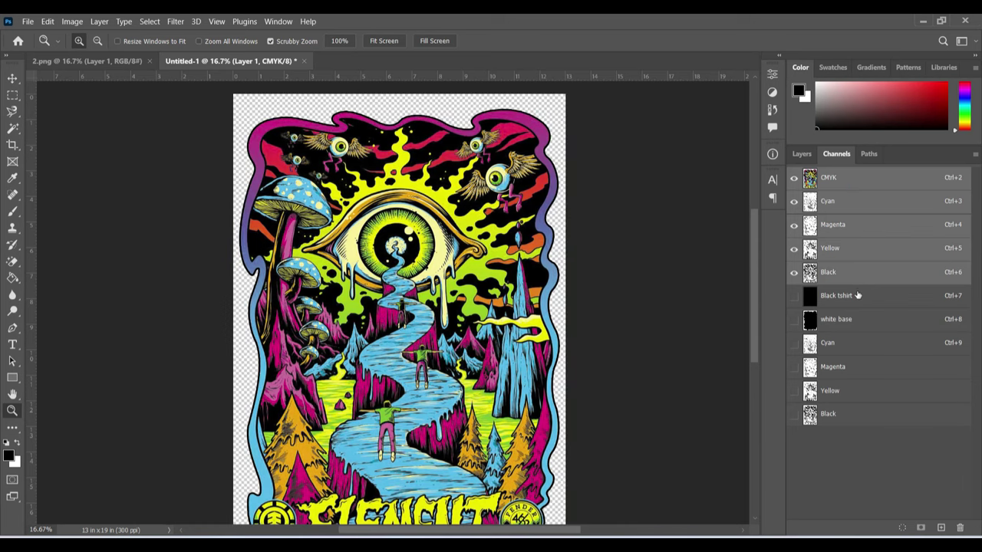
left_click(858, 295)
left_click_drag(793, 319, 794, 414)
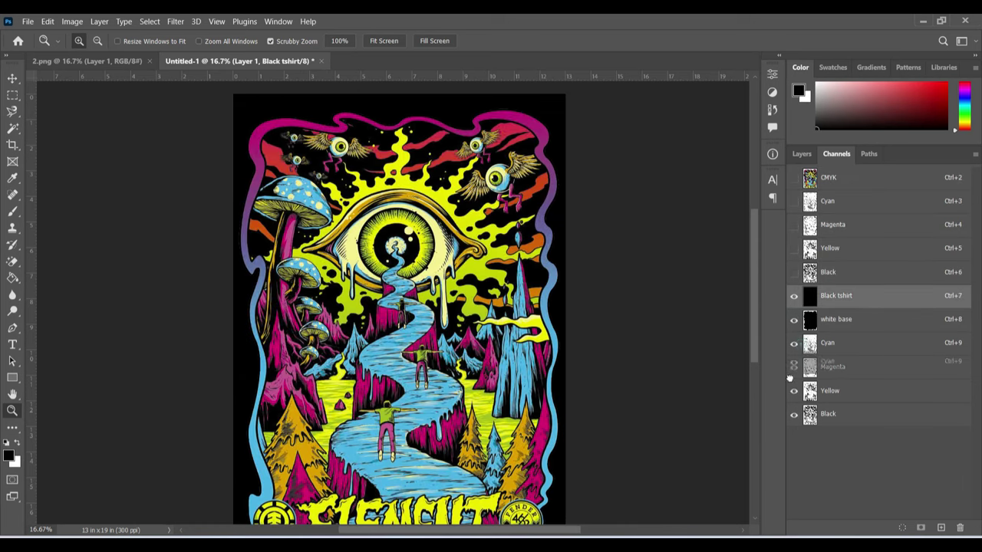
- Hide the Black, Cyan, Yellow, Magenta and Black tshirt spot channels to examine the white base alone
left_click(794, 414)
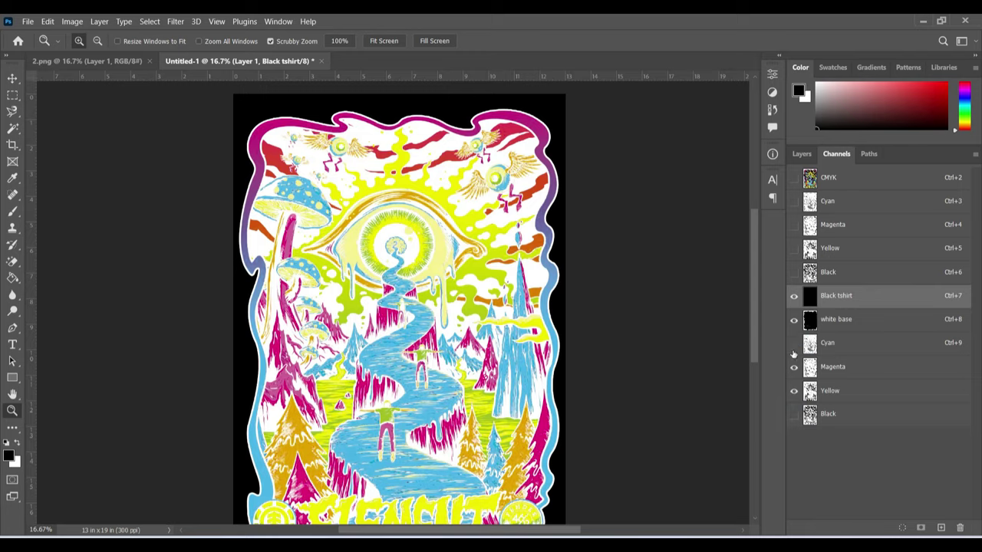
left_click(794, 345)
left_click(794, 391)
left_click(794, 366)
left_click(794, 295)
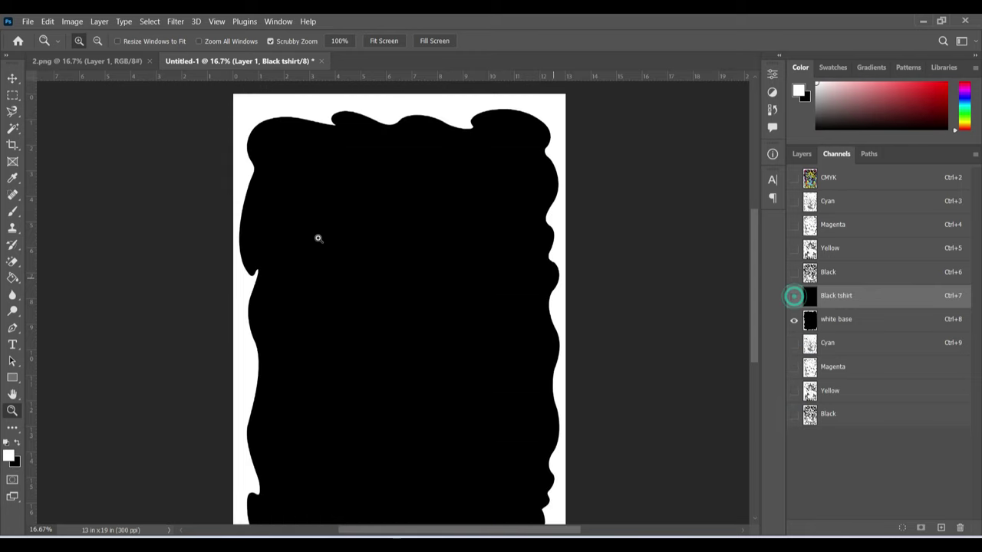
scroll(453, 284, "down", 3)
scroll(453, 282, "up", 2)
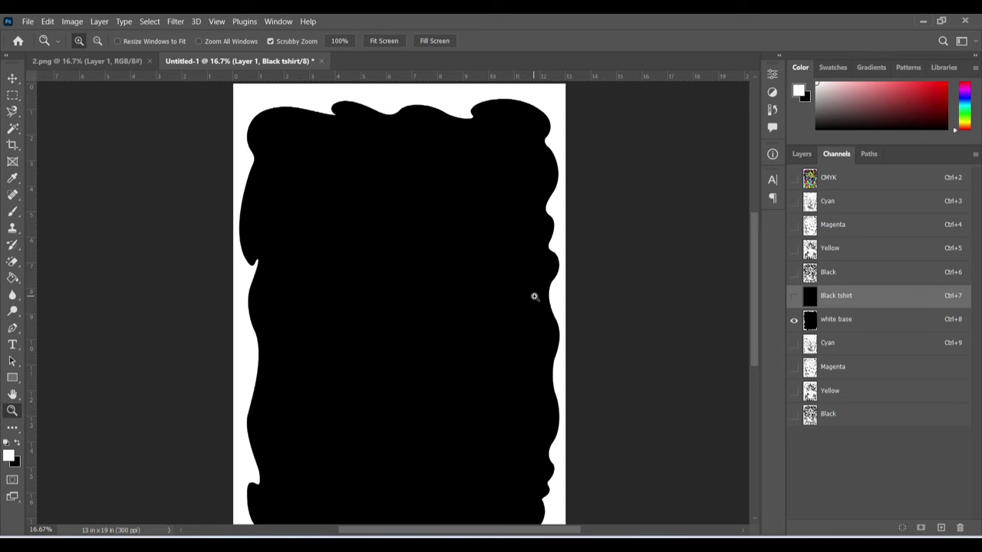
- Display the CMYK composite, show the black Background layer, and make Layer 1 active
left_click(817, 186)
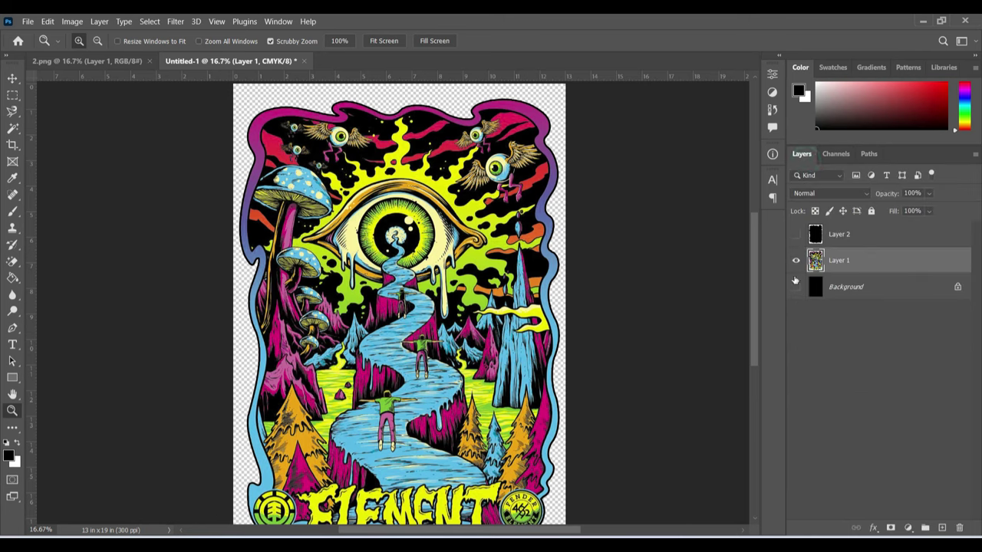
left_click(795, 286)
left_click(832, 263)
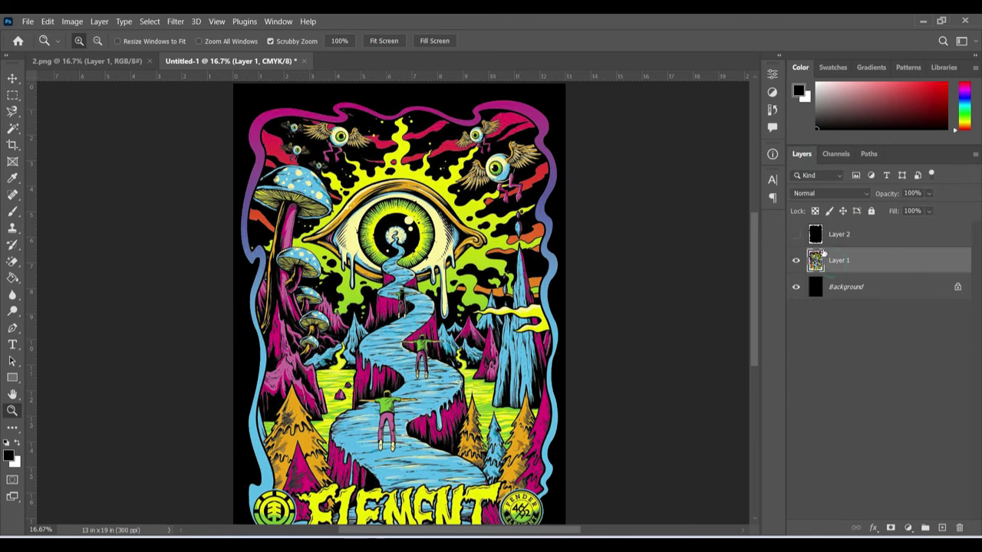
- Compare the full spot channel preview with the CMYK composite over the black background
left_click(828, 156)
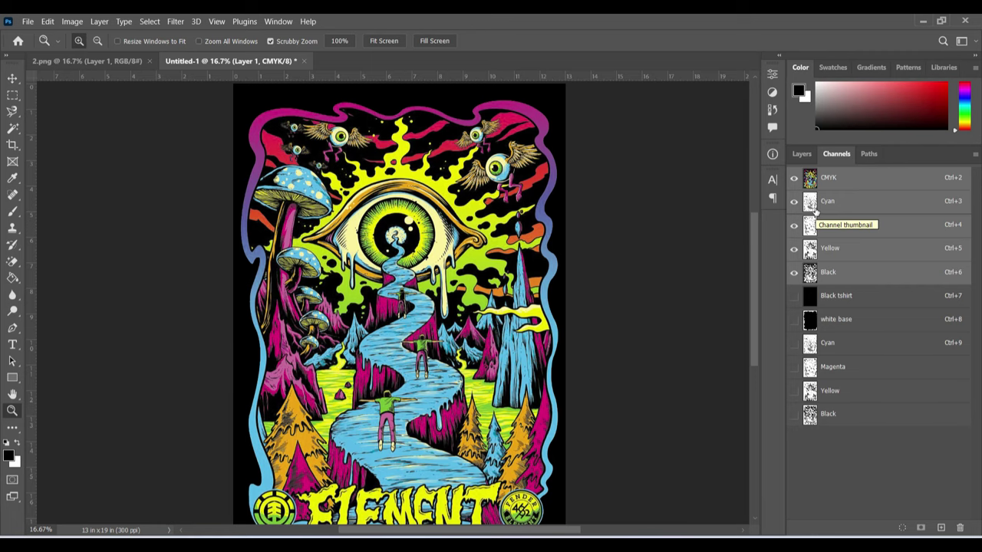
left_click(819, 301)
left_click_drag(795, 326, 785, 332)
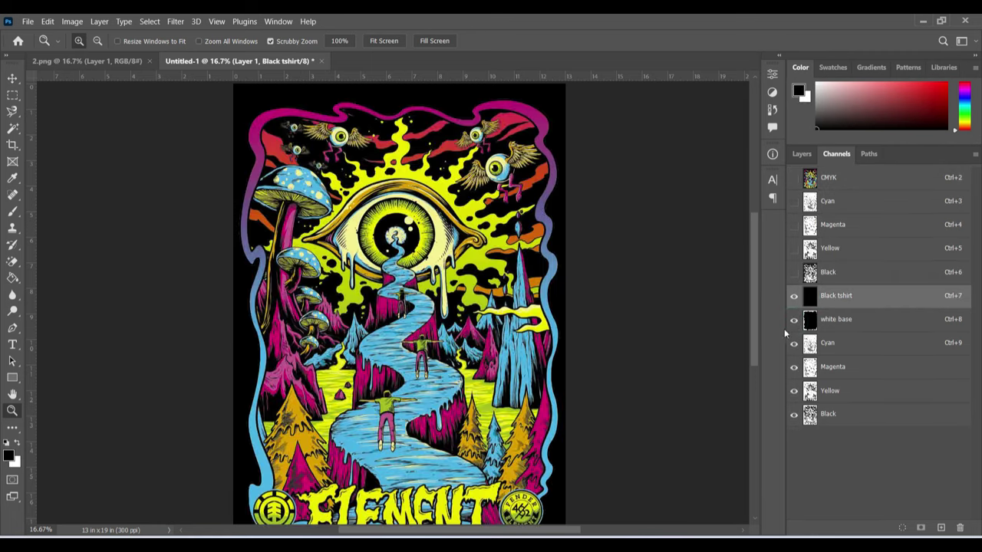
left_click(822, 181)
- Check the artwork with the Background layer toggled off and on, keeping Layer 1 active, and reopen the channel list
left_click(802, 154)
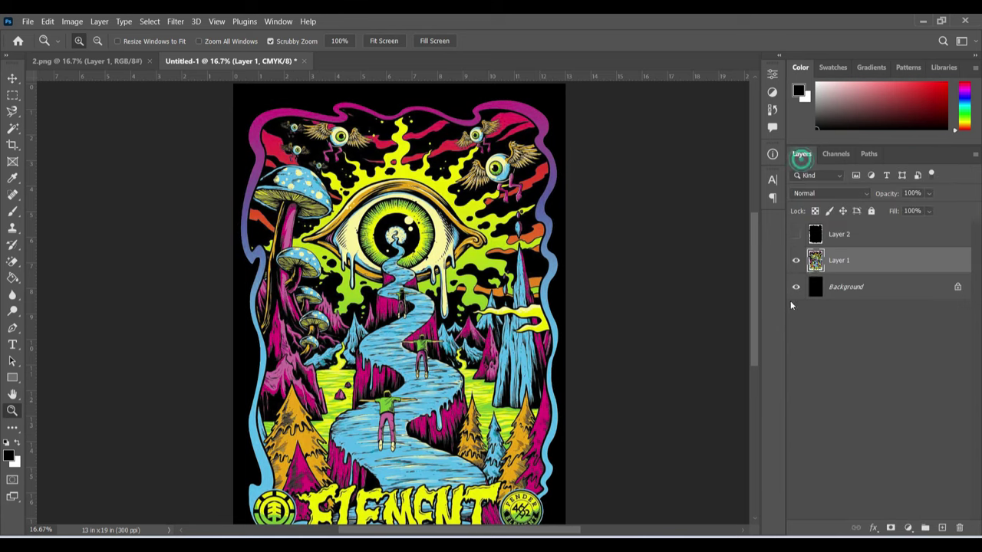
left_click(795, 287)
left_click(796, 286)
left_click(864, 256)
left_click(842, 156)
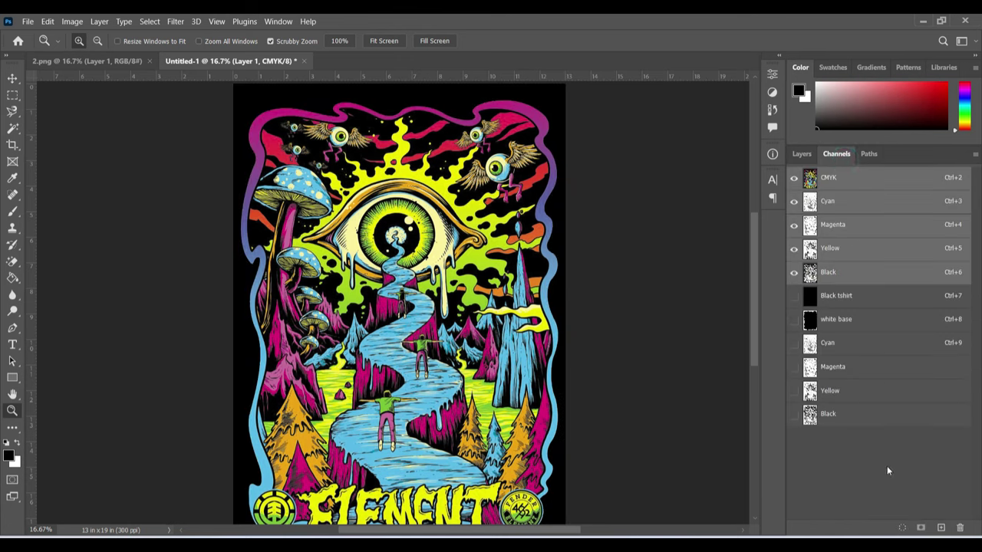
- Load the CMYK composite as a selection, save it as a new channel, and invert that channel
left_click(903, 528)
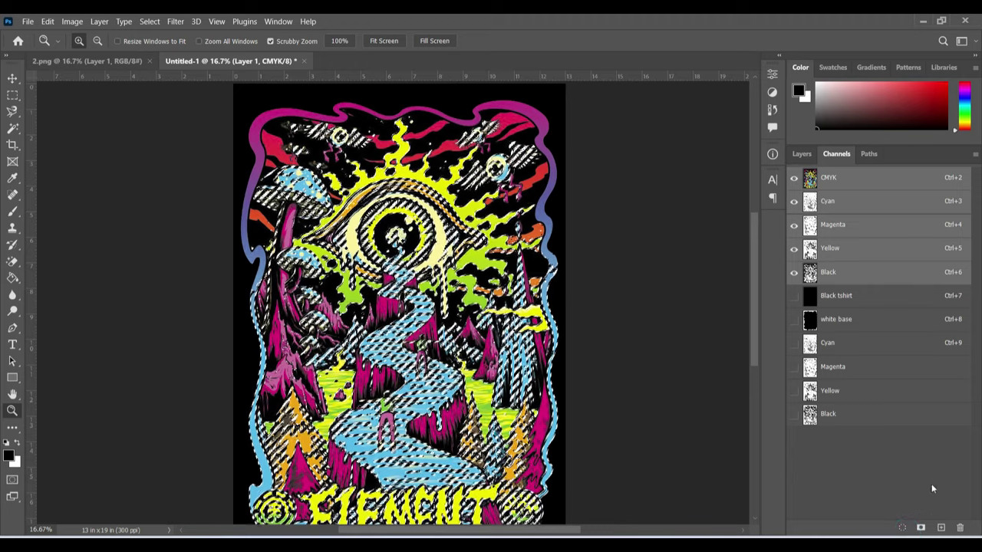
left_click(920, 527)
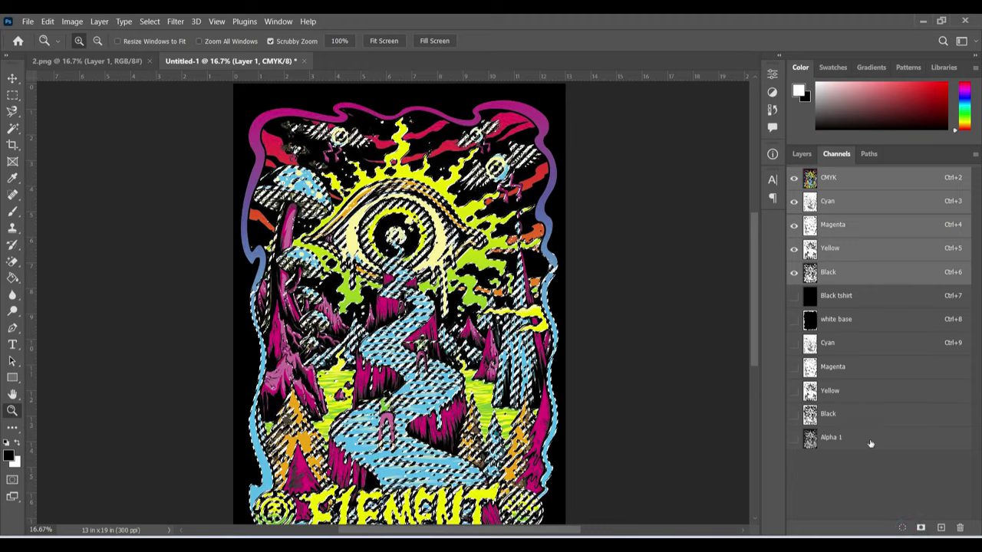
left_click(870, 440)
key("ctrl+i")
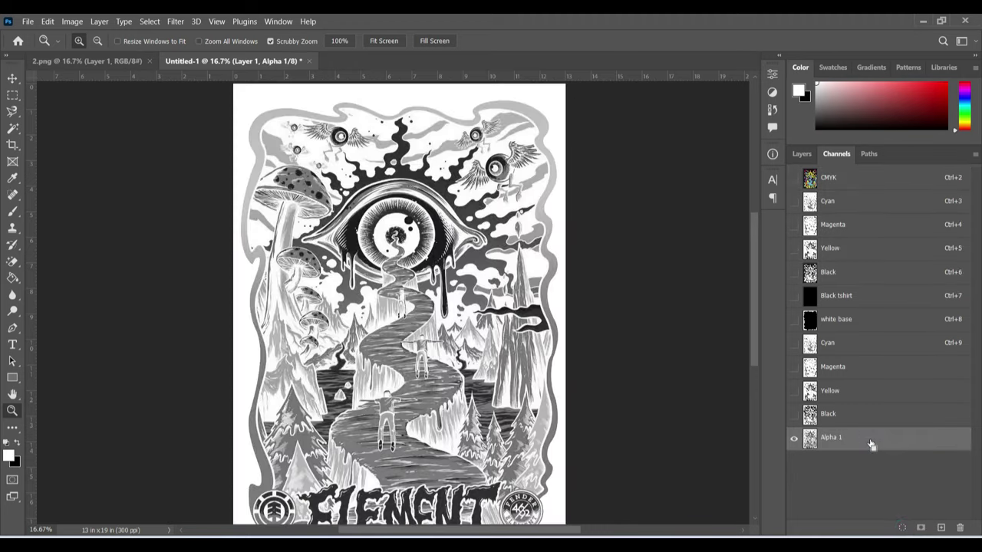
- Place the inverted channel directly above white base and make it a white spot color named white base test with 100% solidity
left_click_drag(869, 437, 867, 320)
double_click(858, 324)
left_click(774, 239)
left_click(755, 292)
left_click(716, 291)
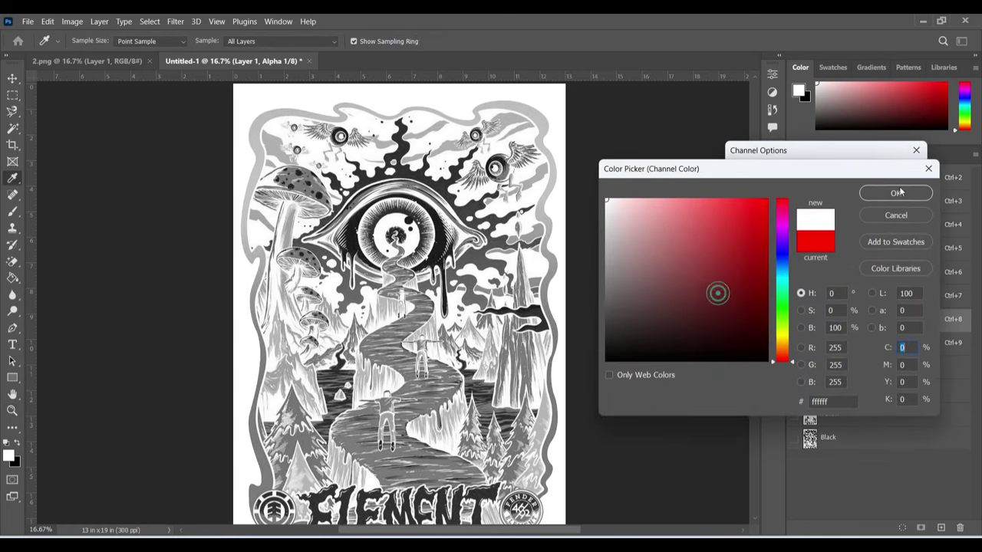
left_click(894, 193)
type("white base test")
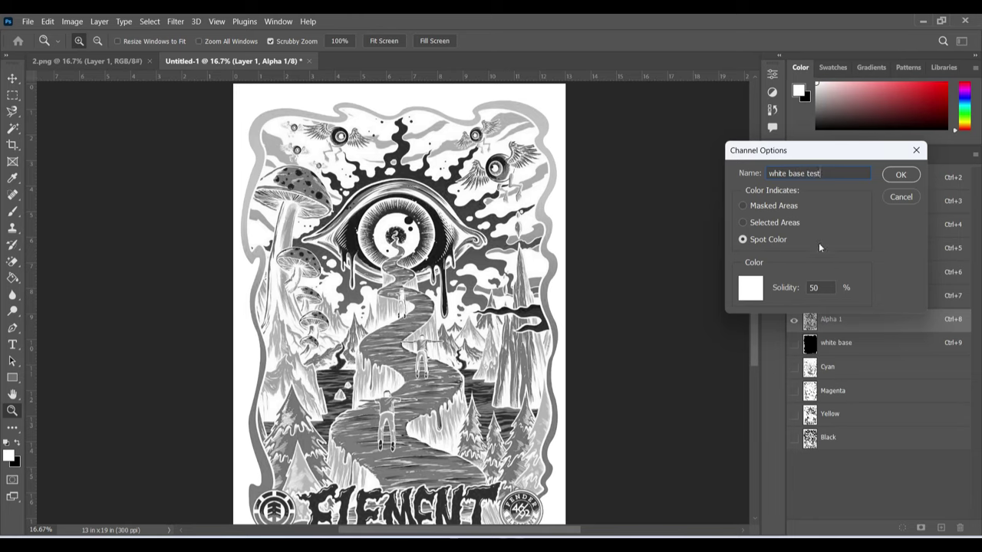
left_click(815, 287)
type("100")
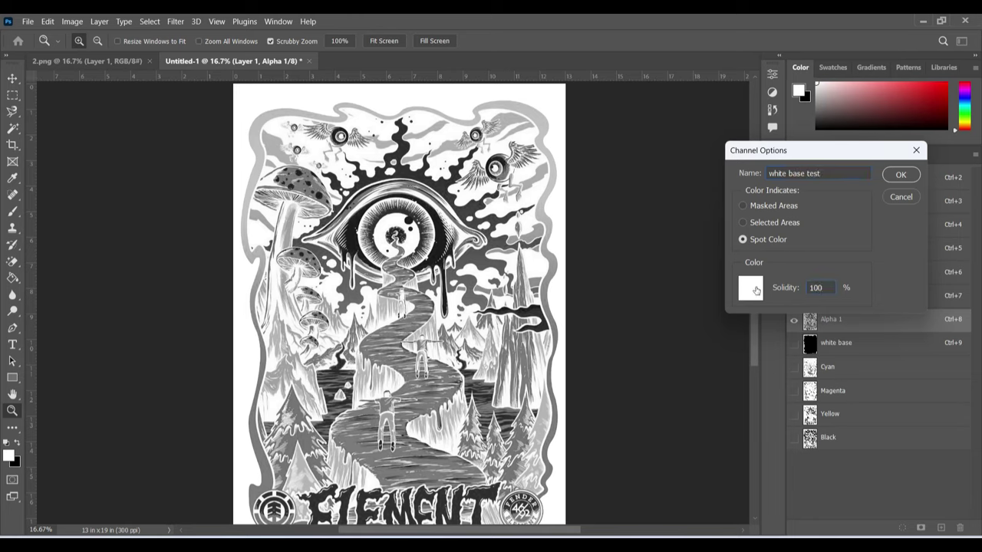
left_click(900, 175)
- Copy the whole white base test channel into a new 3900 x 5700 px grayscale document at 300 ppi
left_click(819, 344)
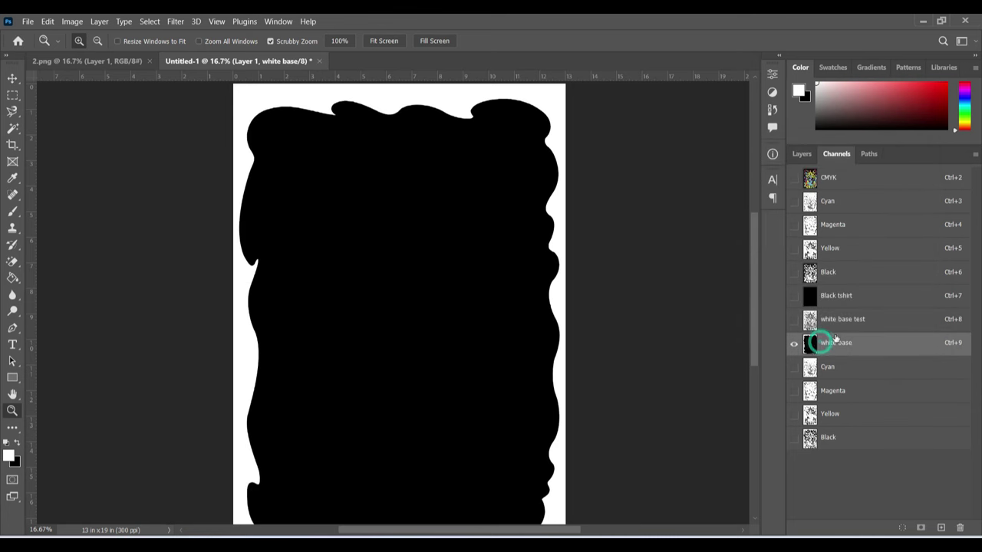
left_click(851, 323)
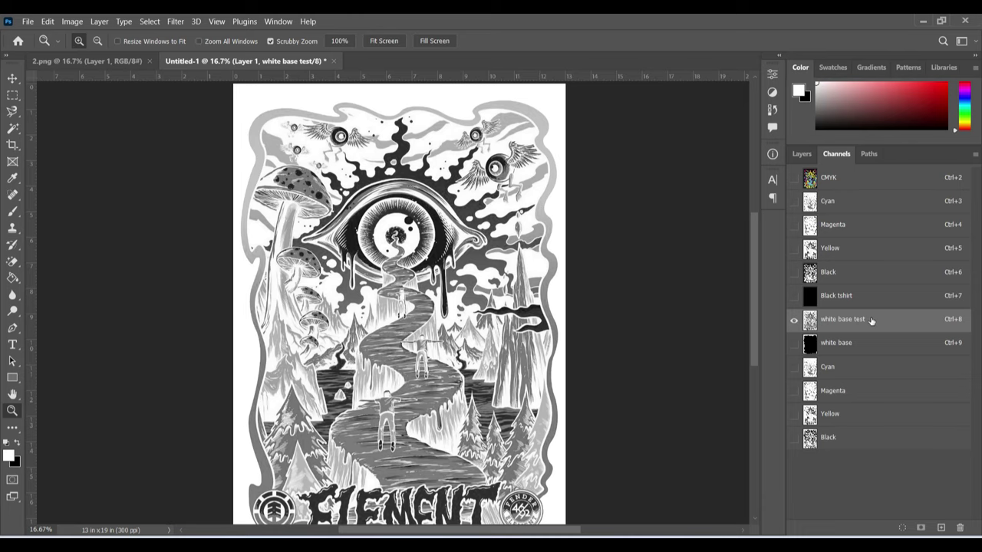
key("ctrl+a")
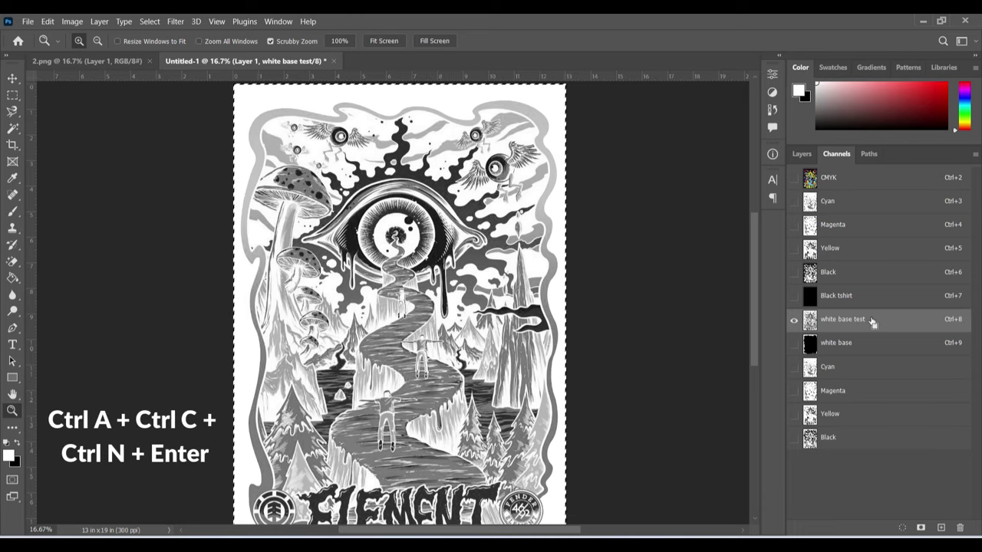
key("ctrl+c")
key("ctrl+n")
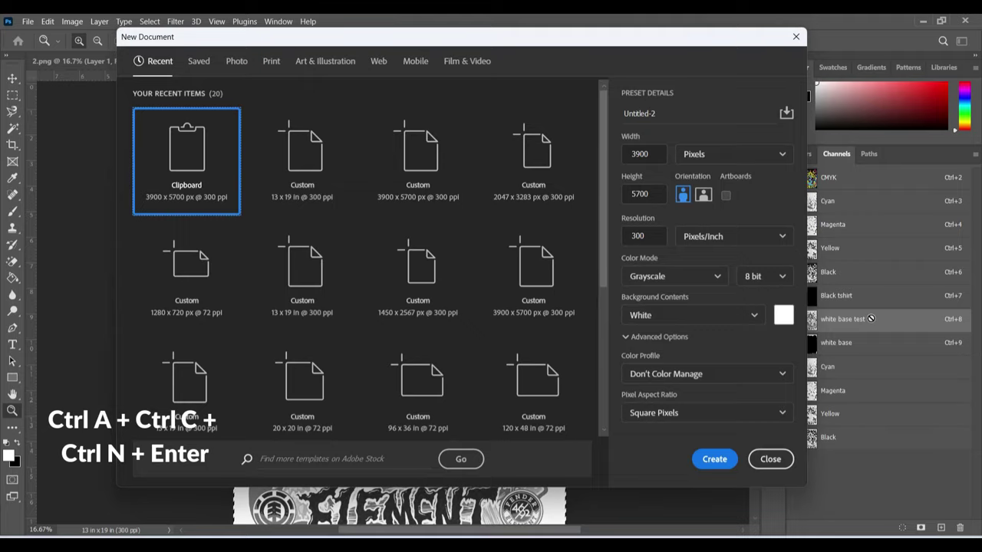
key("Return")
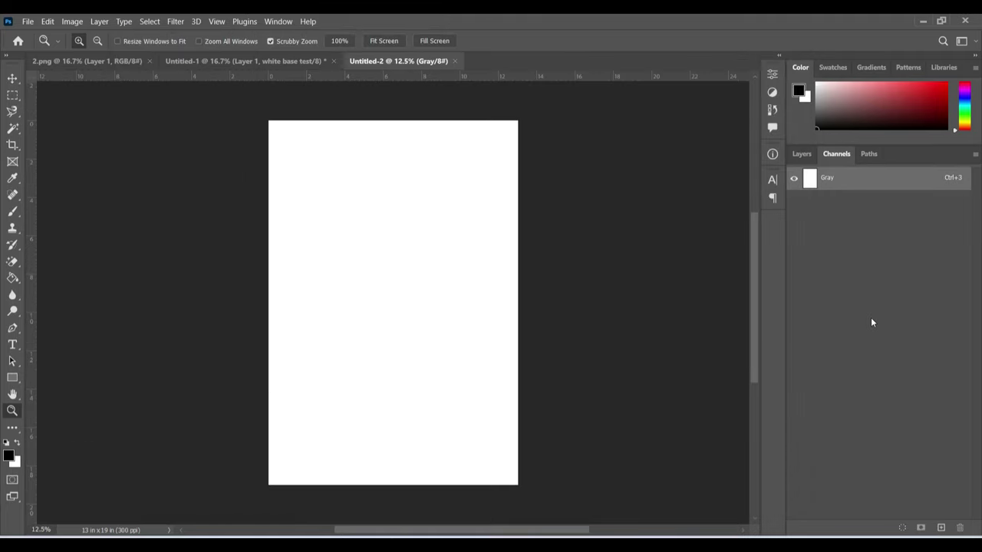
key("ctrl+v")
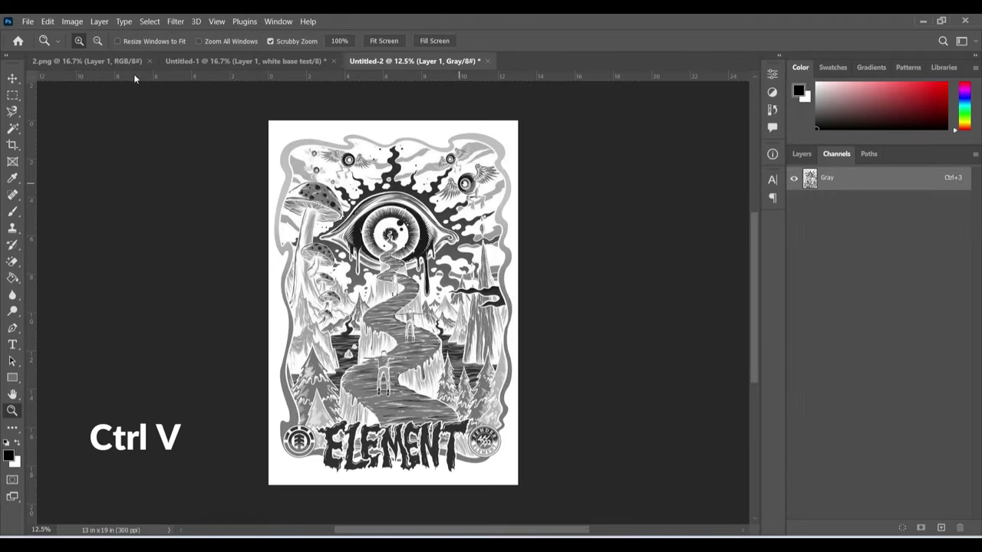
- Flatten the copied artwork and convert it to a 300 ppi bitmap halftone screen at 45 lines/inch, 45 degrees, round shape
left_click(72, 21)
mouse_move(136, 34)
left_click(203, 32)
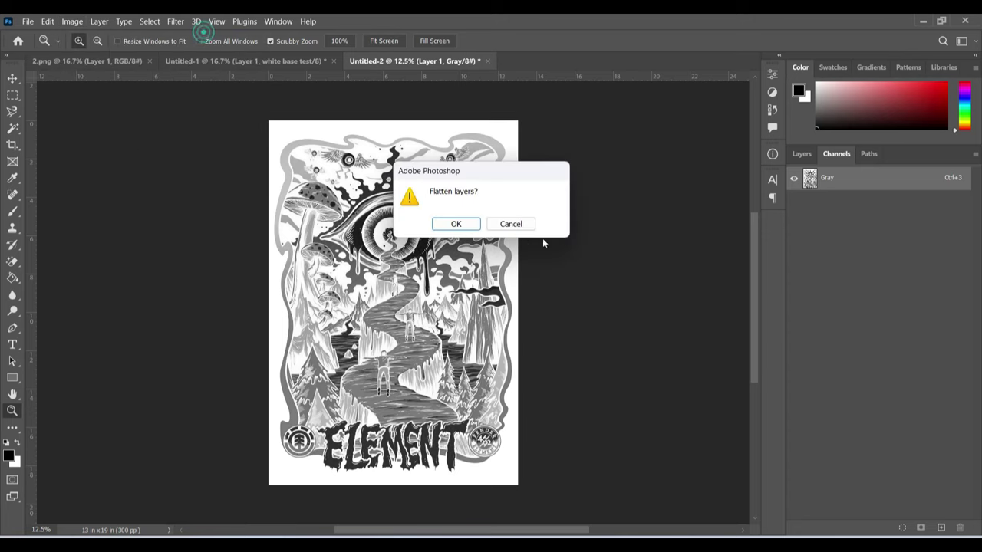
left_click(460, 223)
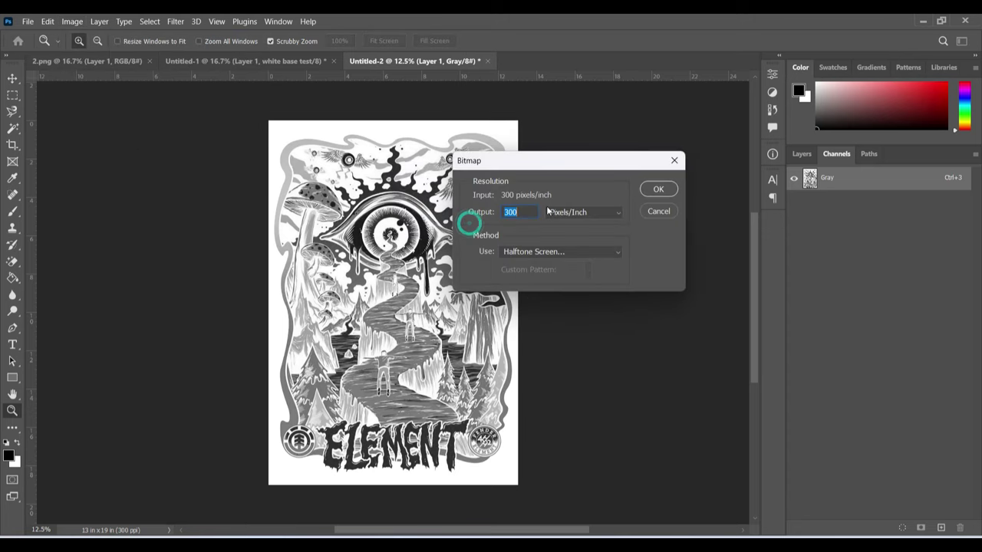
left_click(658, 188)
double_click(596, 193)
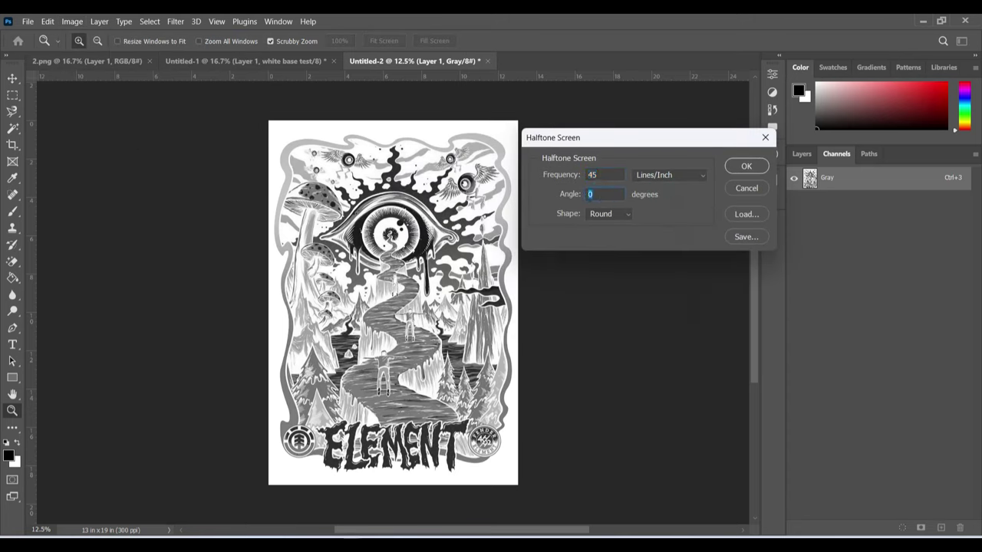
type("45")
key("Return")
- Convert the halftoned bitmap document back to Grayscale mode and on to RGB Color mode
left_click(72, 22)
mouse_move(131, 34)
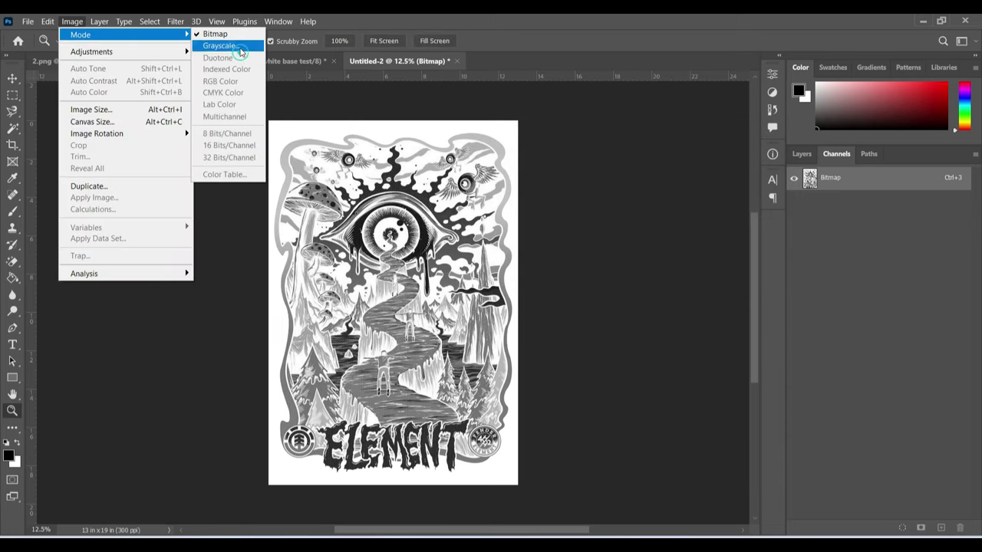
left_click(220, 46)
left_click(522, 179)
left_click(71, 22)
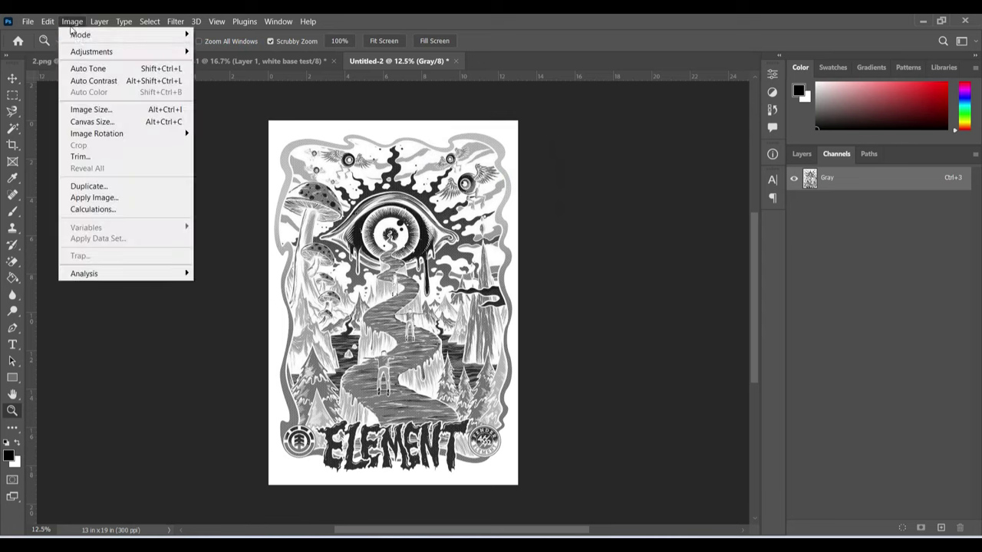
mouse_move(80, 34)
left_click(218, 80)
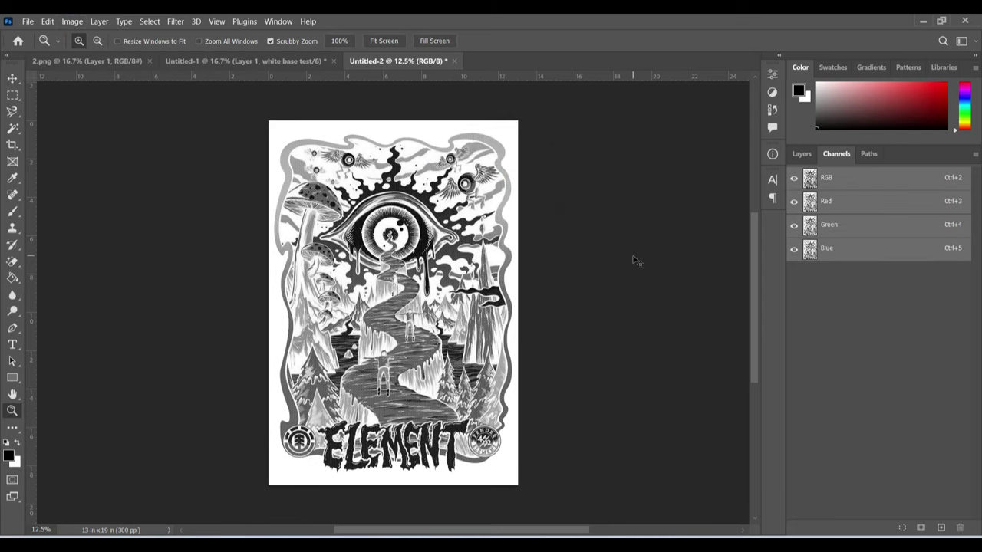
- Copy the entire halftoned image, close its document without saving, and paste it into the white base test channel of Untitled-1
key("ctrl+a")
key("ctrl+c")
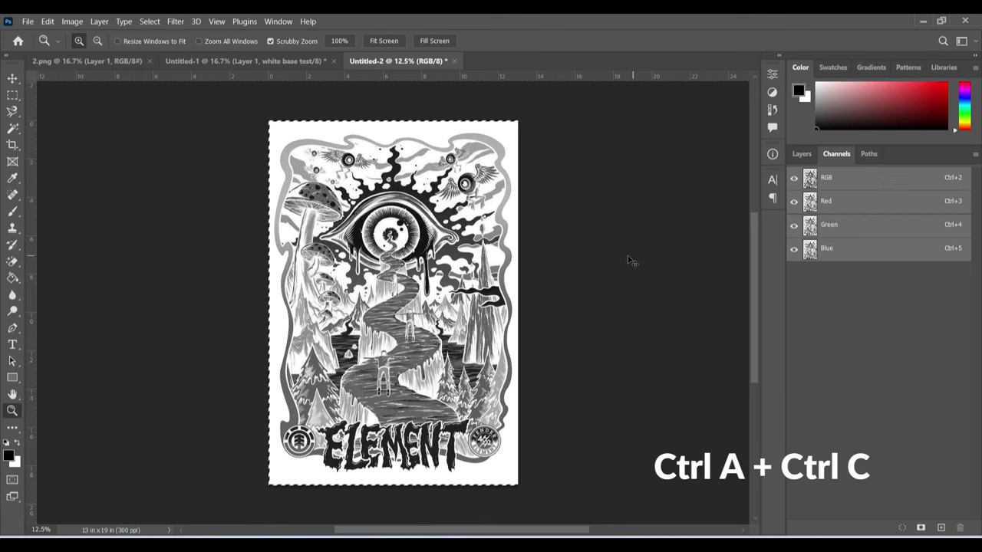
left_click(453, 61)
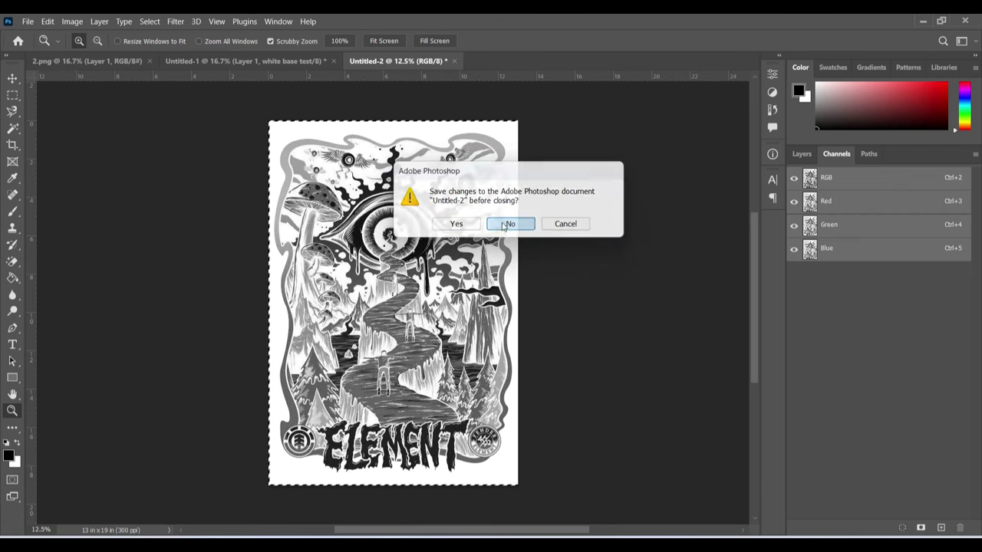
left_click(508, 221)
left_click(297, 69)
key("ctrl+d")
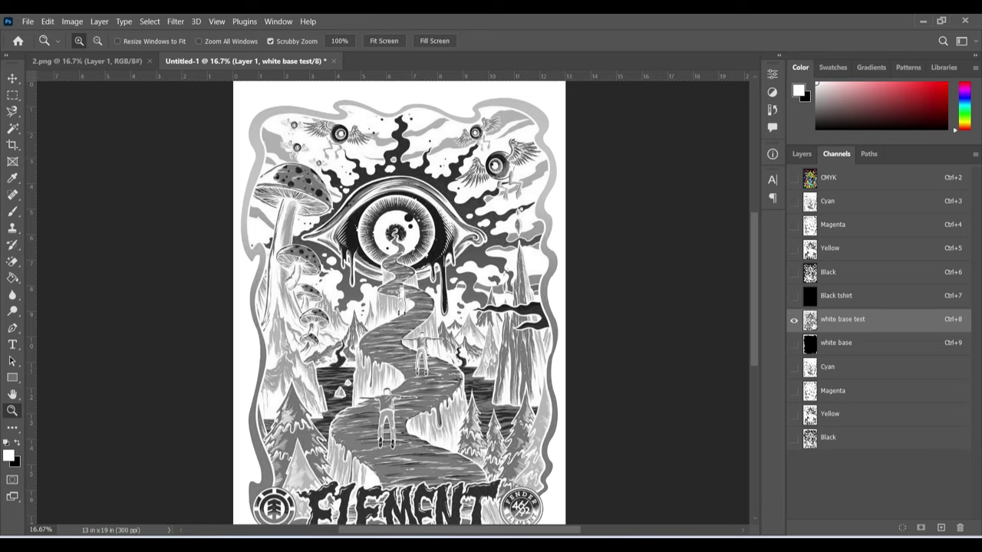
key("ctrl+v")
- Examine the halftone dots of the white base test channel around the eye at up to 200%, and return to the full artwork
left_click(386, 263)
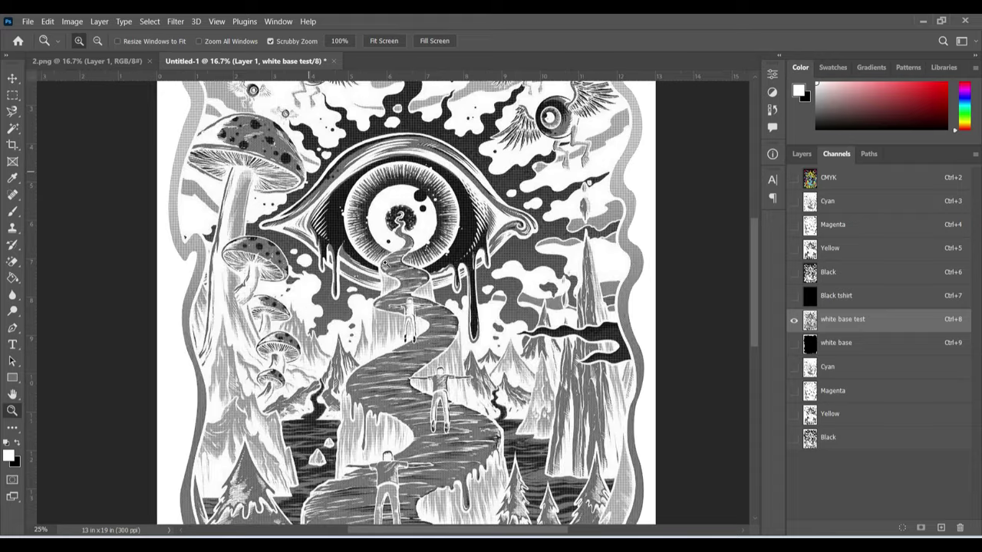
left_click(385, 263)
left_click(386, 263)
left_click(276, 219)
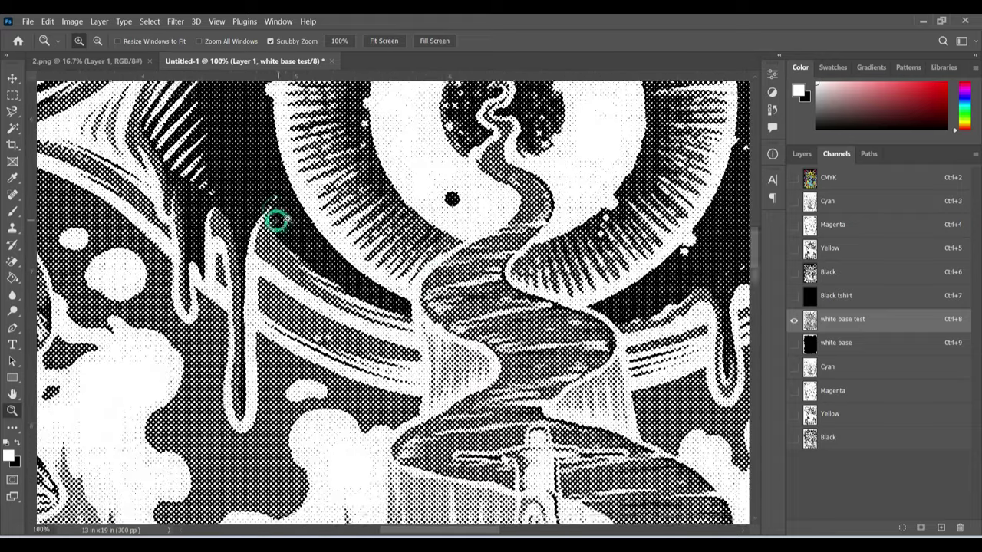
scroll(280, 218, "up", 2)
scroll(280, 219, "up", 4)
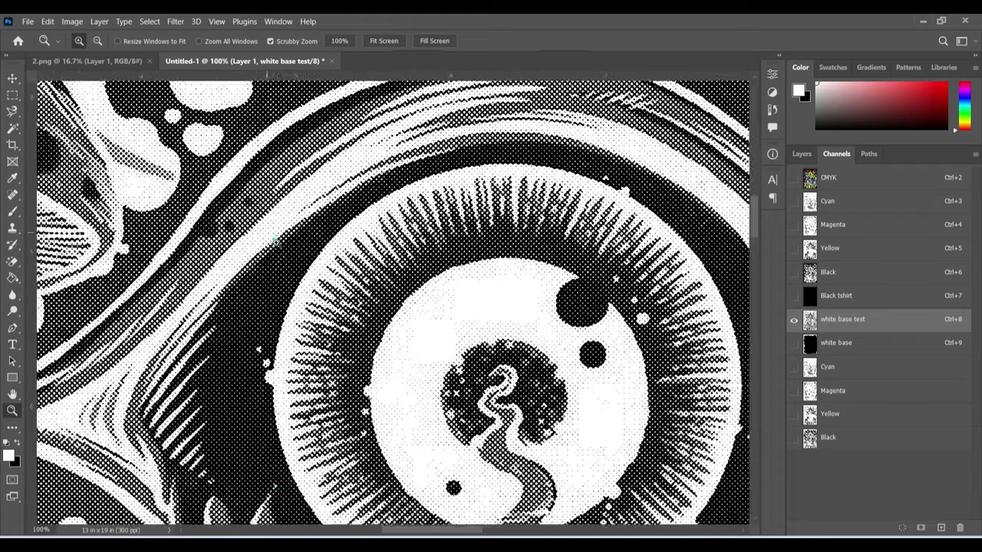
left_click(274, 240)
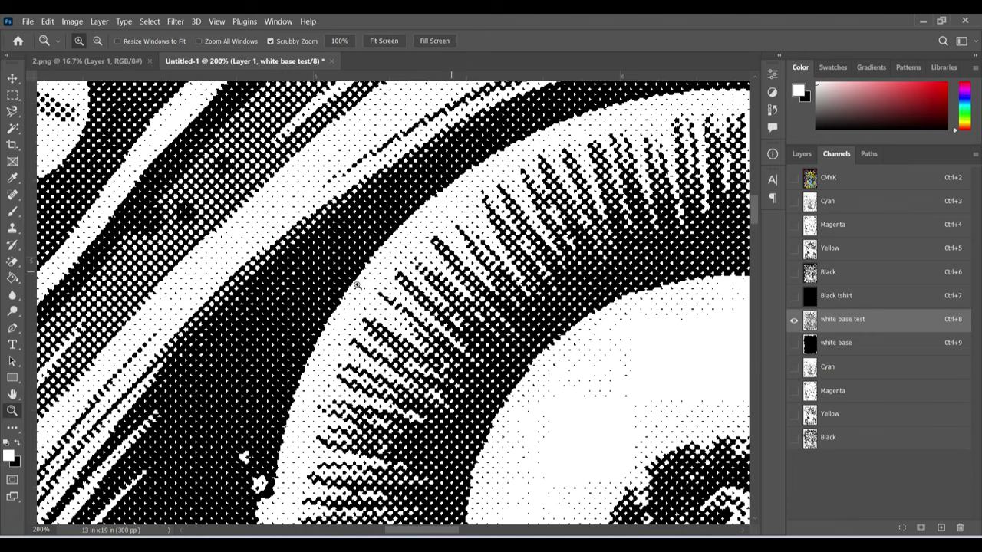
double_click(13, 394)
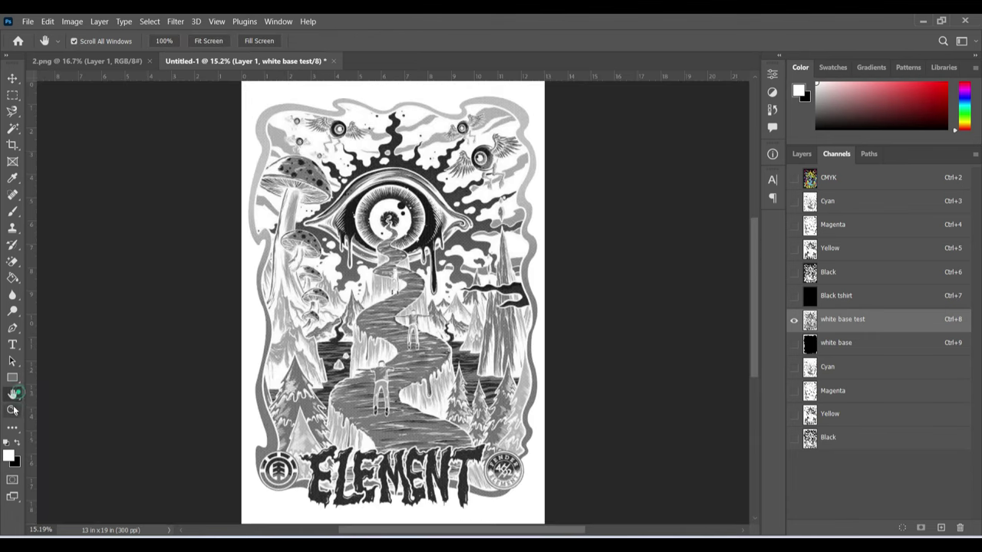
- Preview white base test with Black tshirt and the CMYK spot channels, and compare it with the solid white base in its place
left_click(794, 296)
left_click_drag(794, 367, 793, 437)
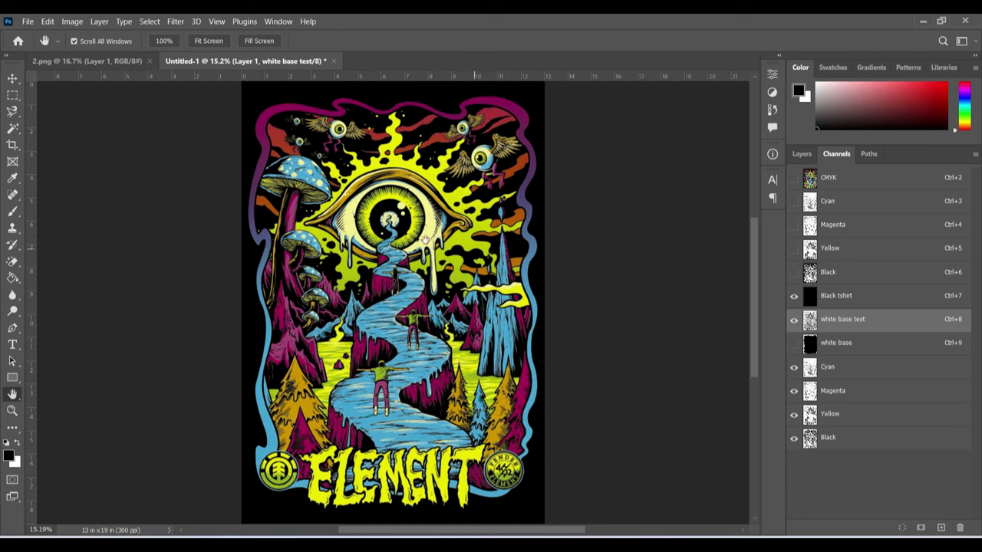
left_click(794, 319)
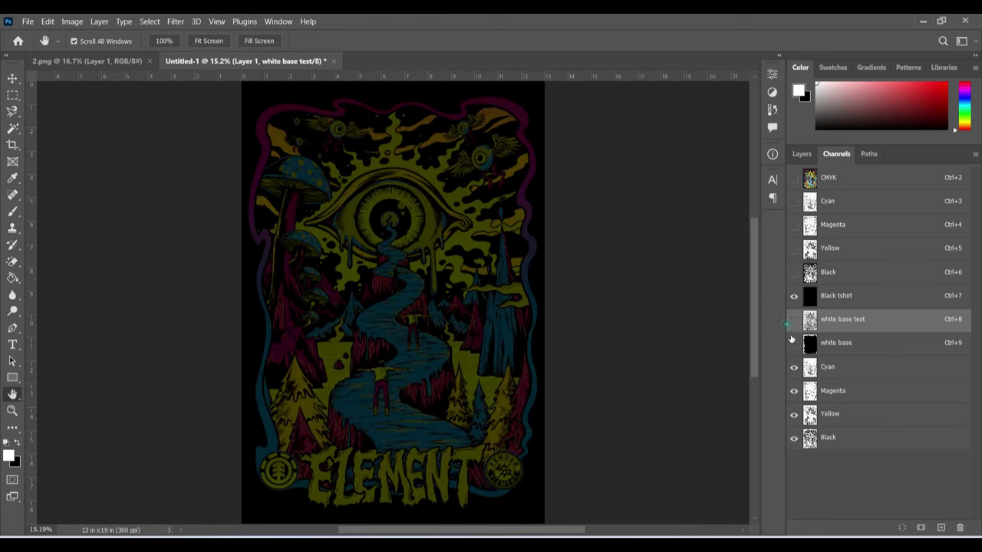
left_click(793, 342)
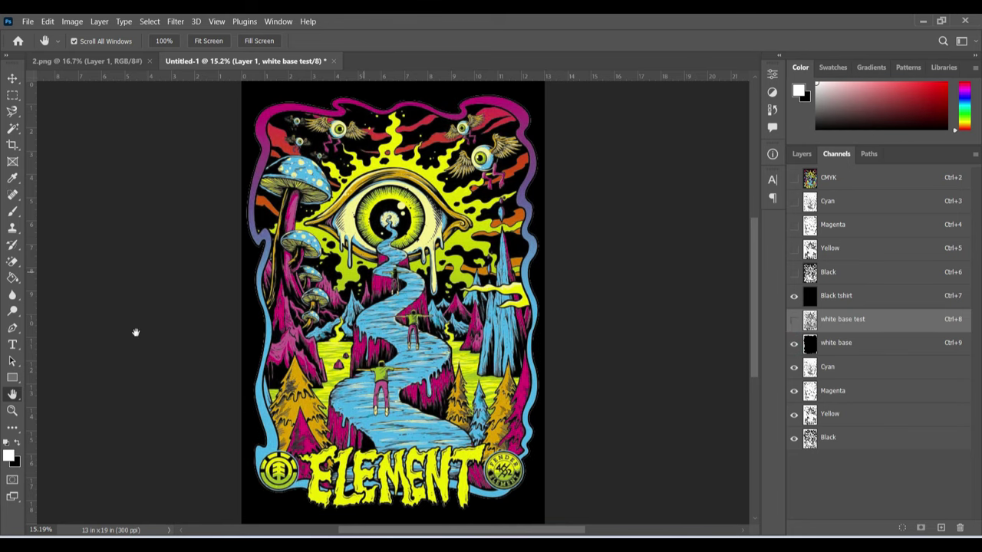
left_click(13, 410)
left_click(312, 336)
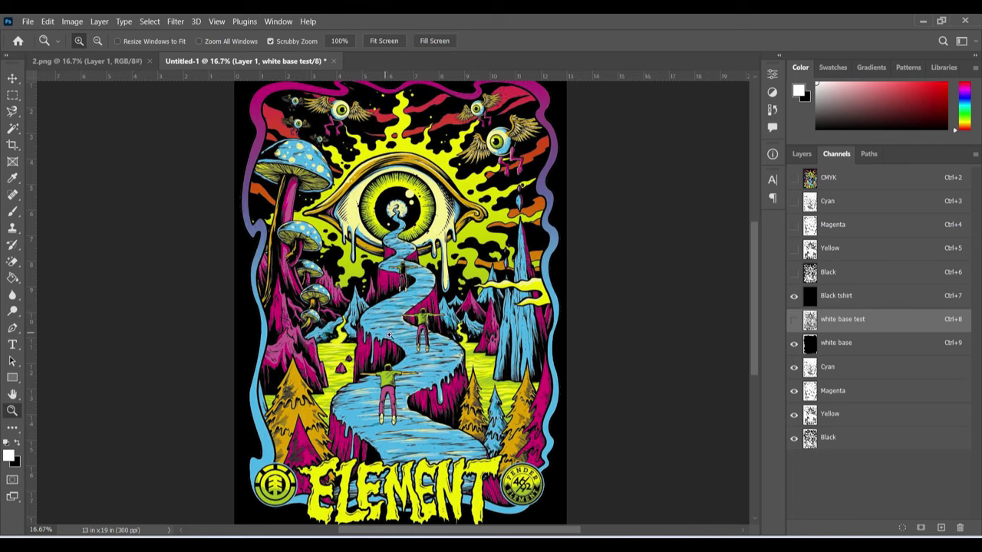
scroll(466, 255, "up", 2)
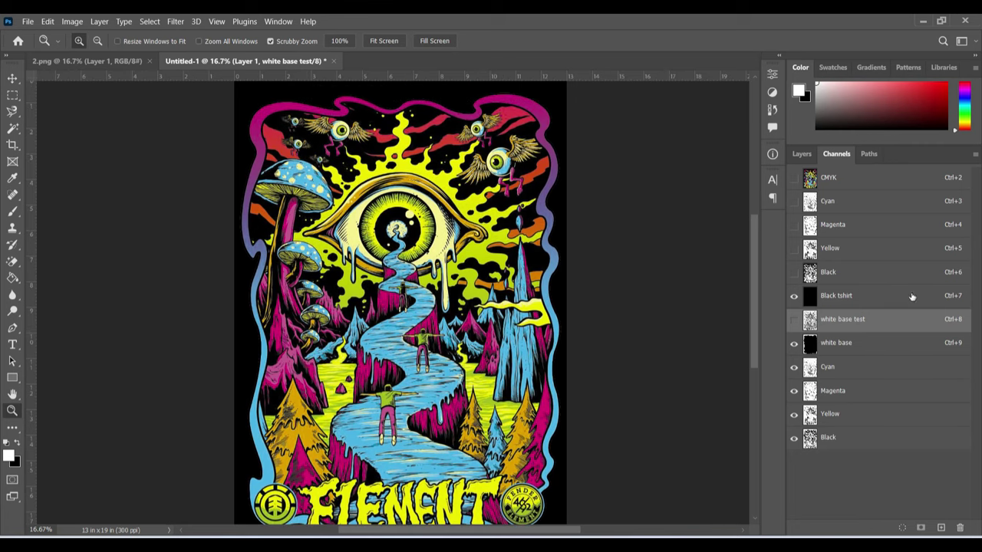
- Isolate the white base test channel and inspect its halftone pattern along the path and around the eye
left_click(794, 343)
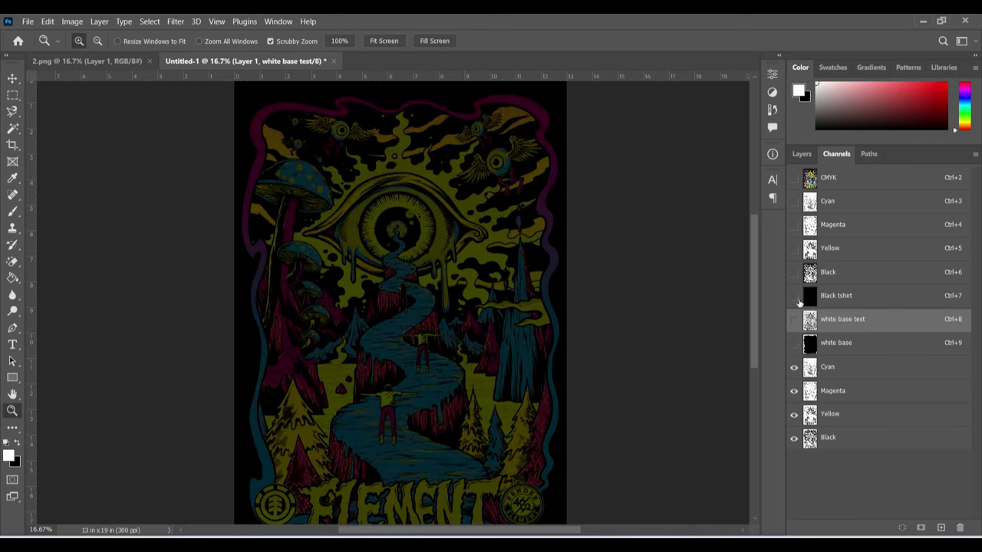
left_click(794, 295)
left_click(793, 345)
left_click_drag(794, 366, 794, 437)
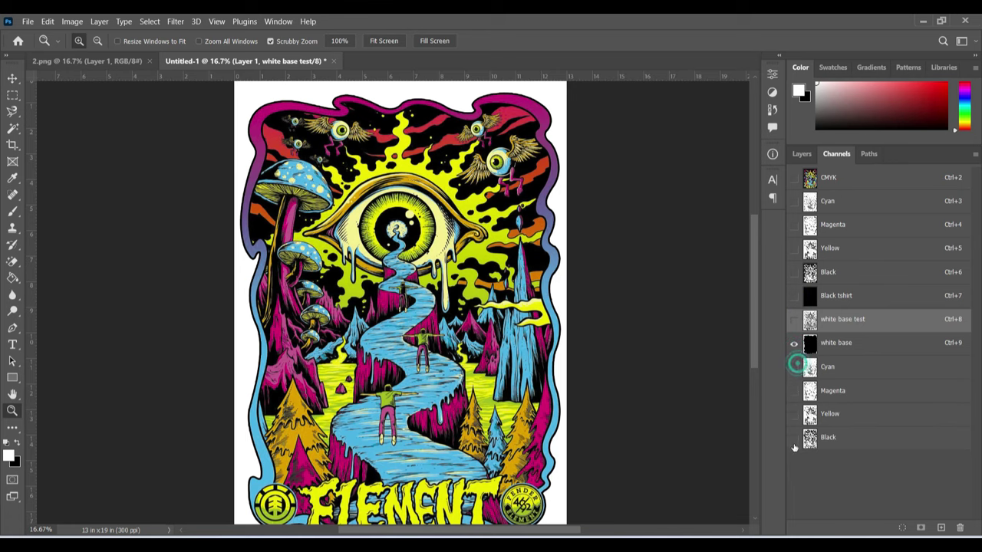
left_click(794, 320)
left_click(794, 342)
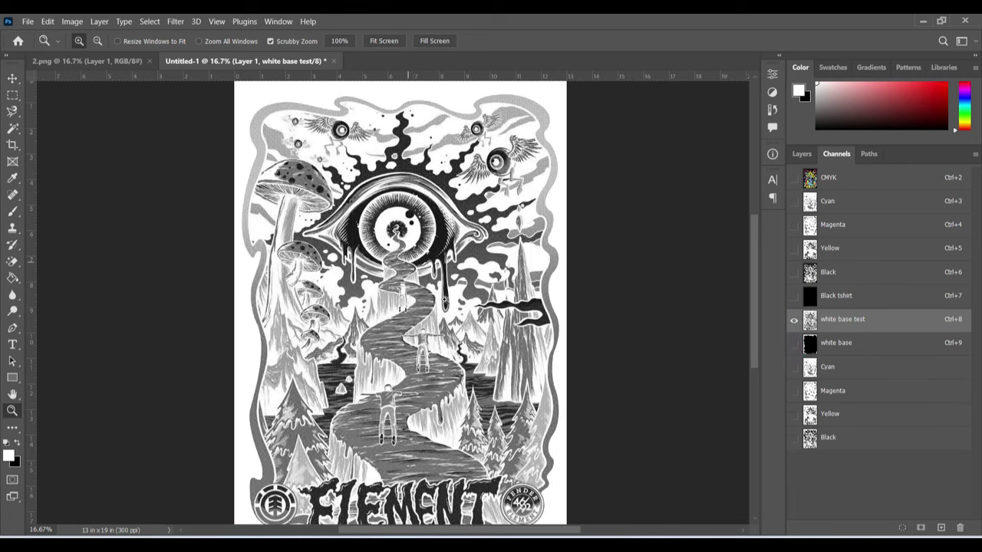
scroll(262, 287, "down", 2)
scroll(262, 287, "up", 2)
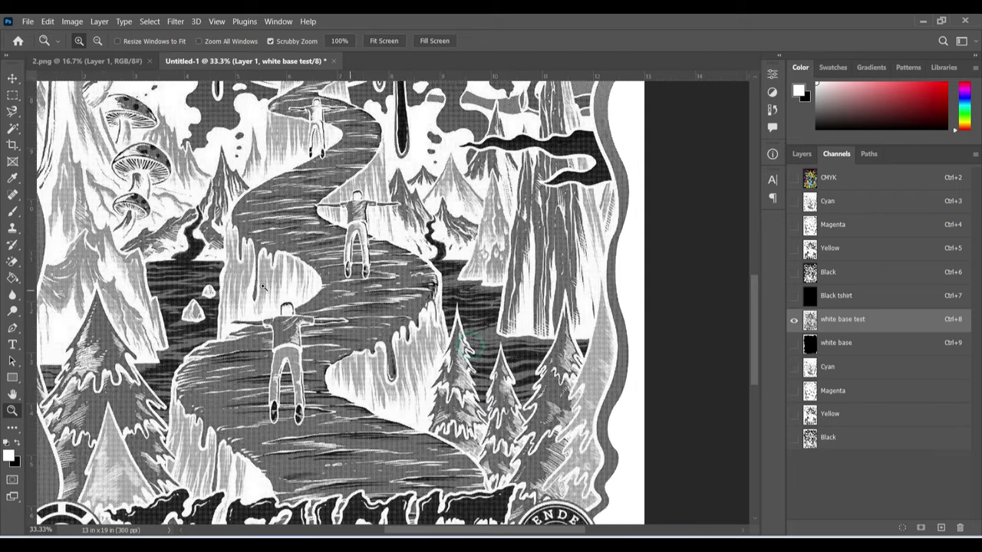
scroll(254, 287, "up", 10)
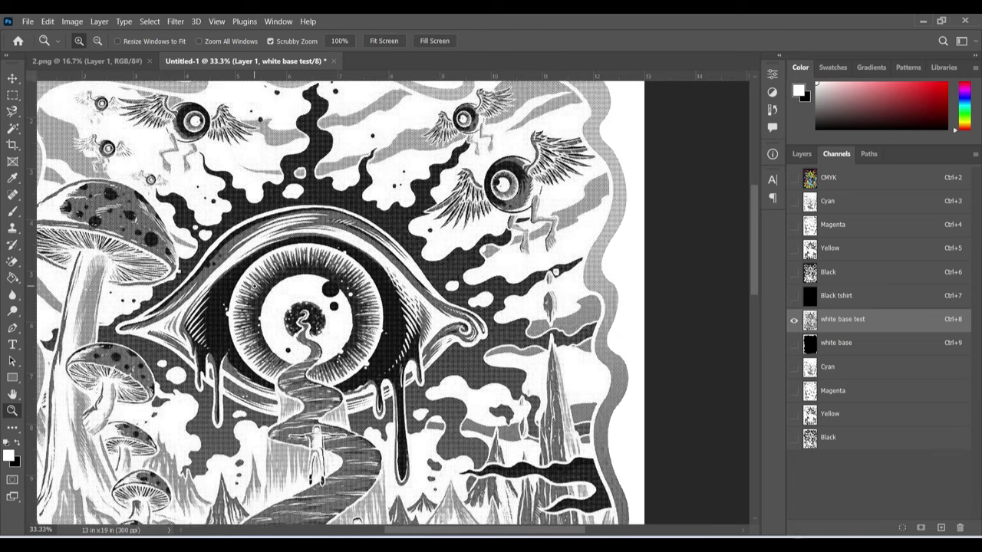
scroll(254, 287, "up", 3)
double_click(12, 394)
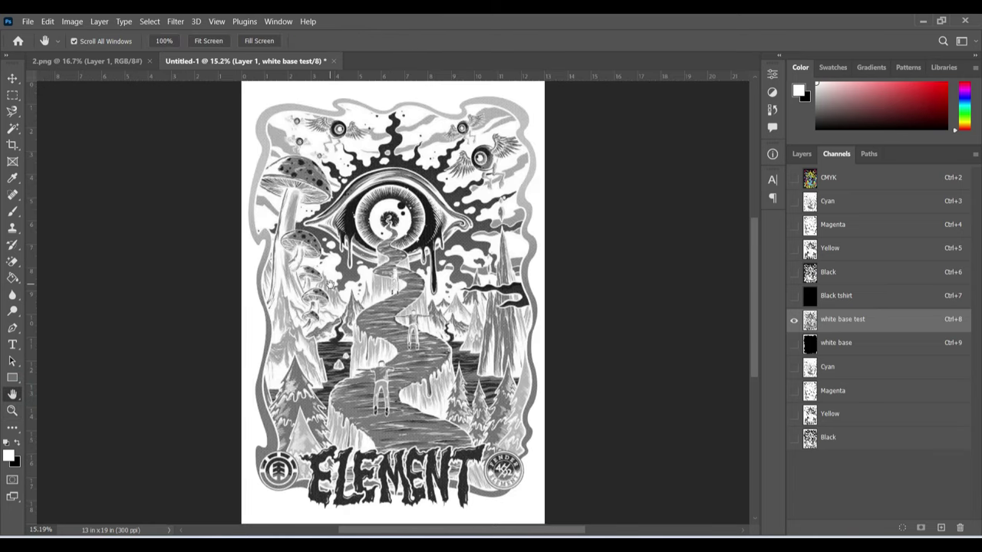
- Show the Black tshirt and CMYK spot channels with white base test, and set the Black tshirt spot color to blue #0024ff
left_click(794, 295)
left_click_drag(794, 367, 793, 438)
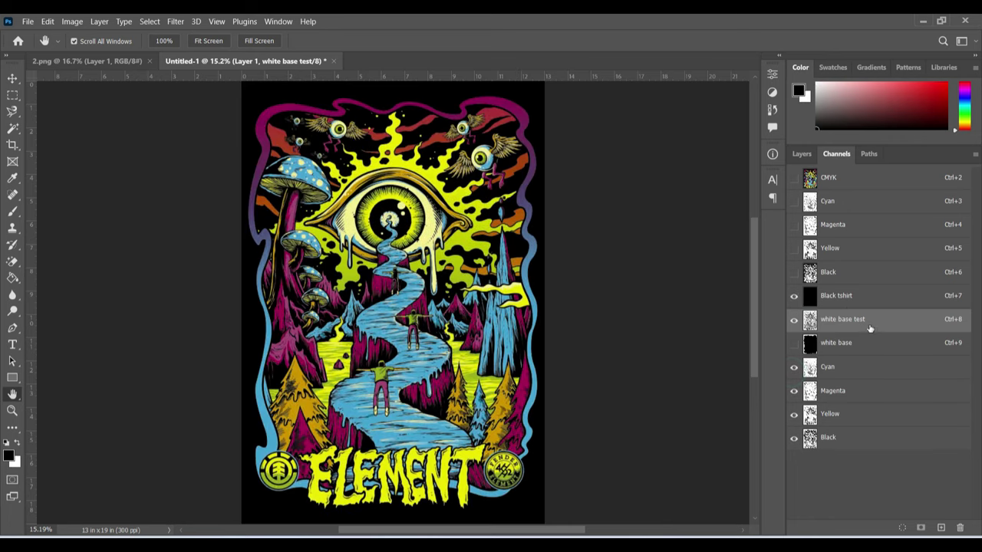
left_click(865, 299)
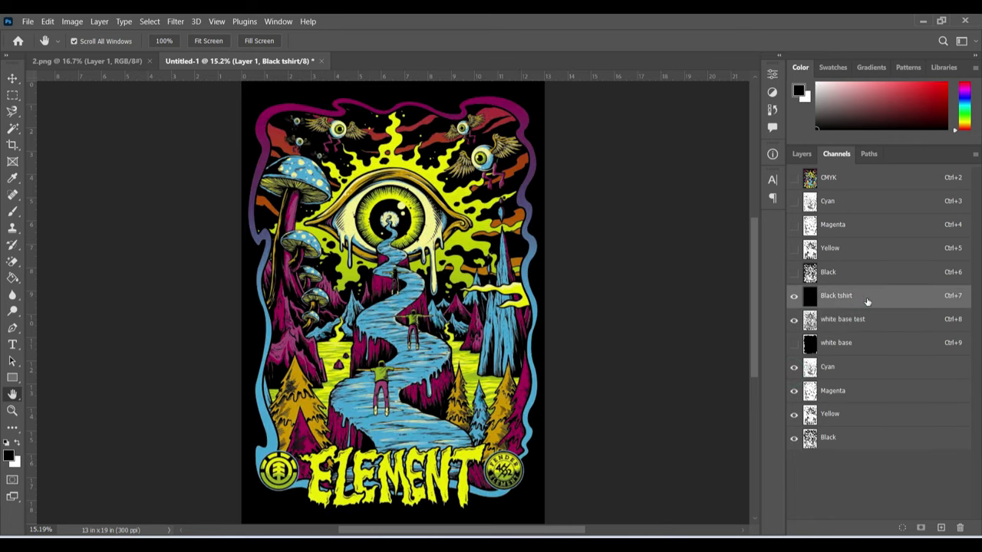
double_click(866, 299)
left_click(745, 222)
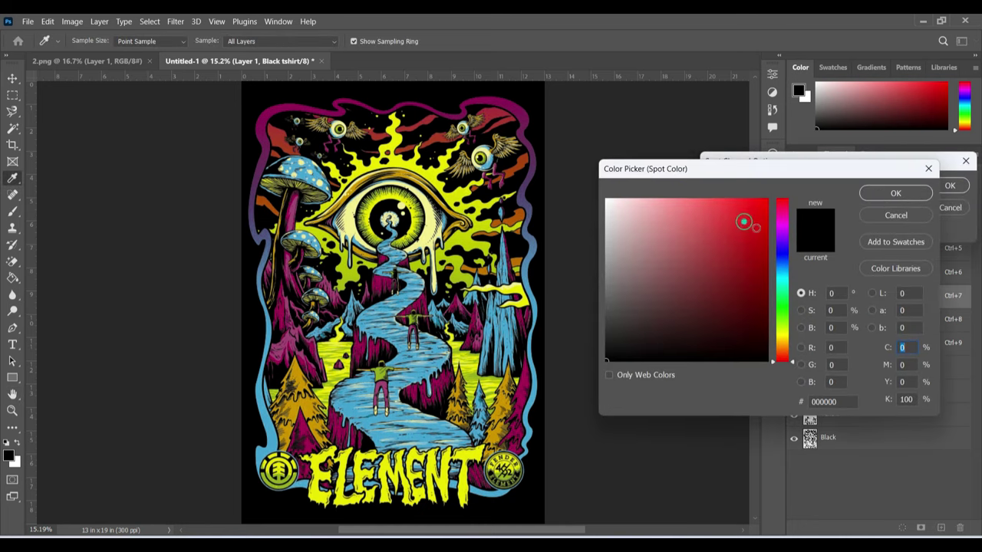
left_click_drag(781, 264, 782, 258)
left_click_drag(757, 220, 772, 193)
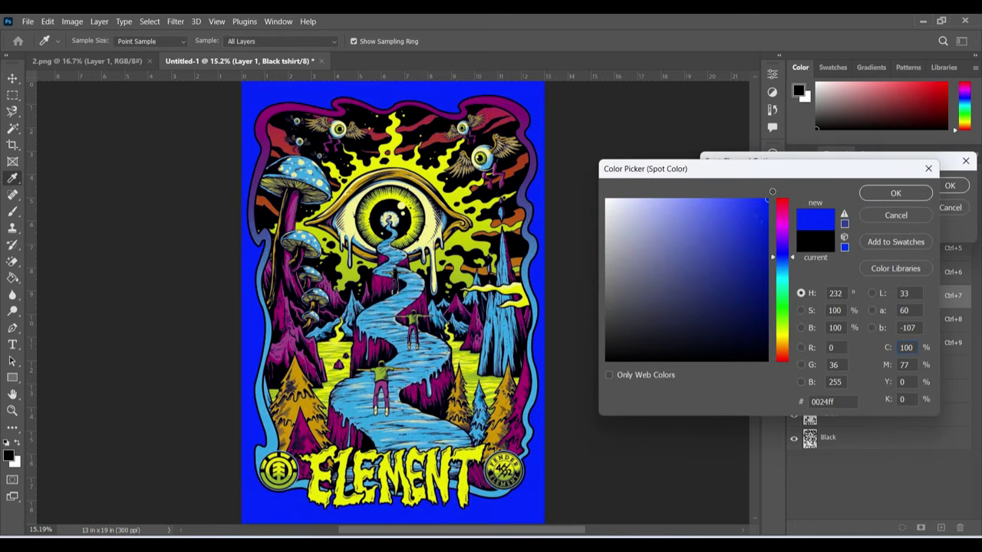
left_click(895, 194)
left_click(949, 185)
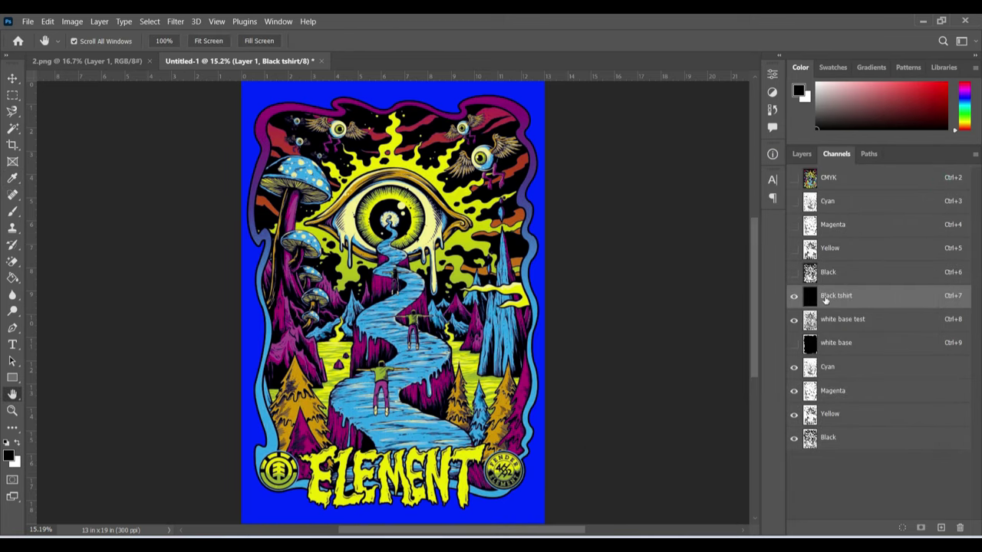
- Compare the white base test preview with and without the Black tshirt channel behind it
left_click(790, 296)
left_click(823, 321)
left_click(794, 298)
left_click(794, 297)
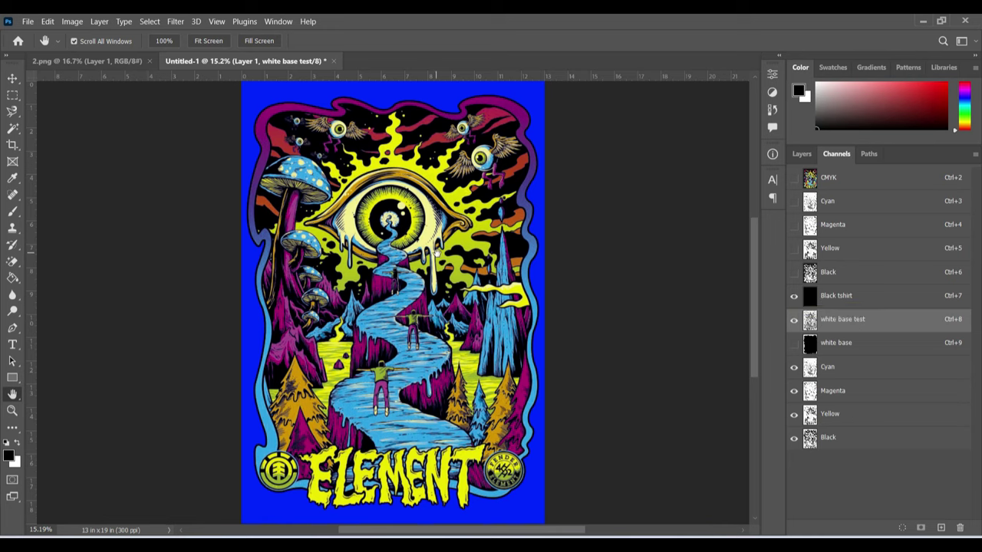
- Delete the white base test channel
left_click(829, 321)
left_click(958, 528)
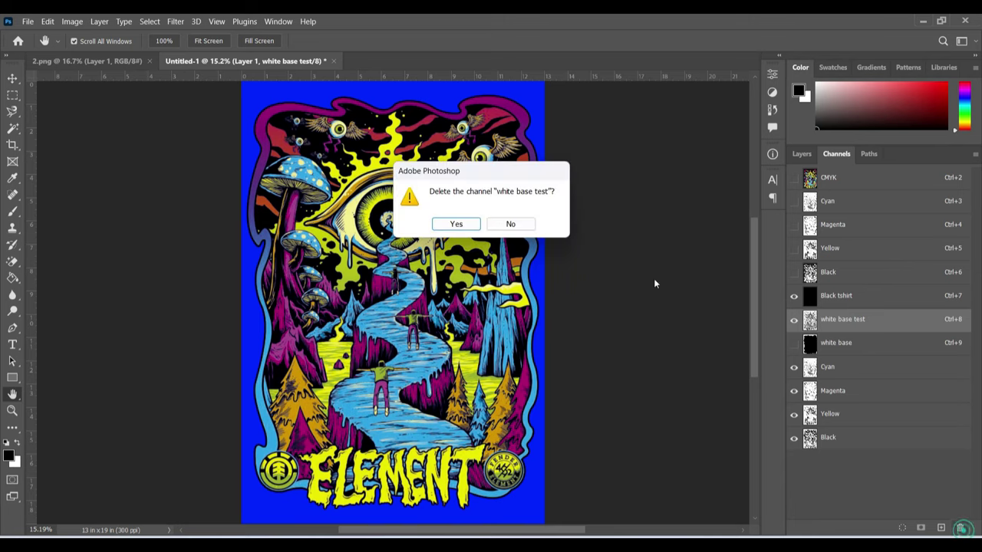
left_click(469, 222)
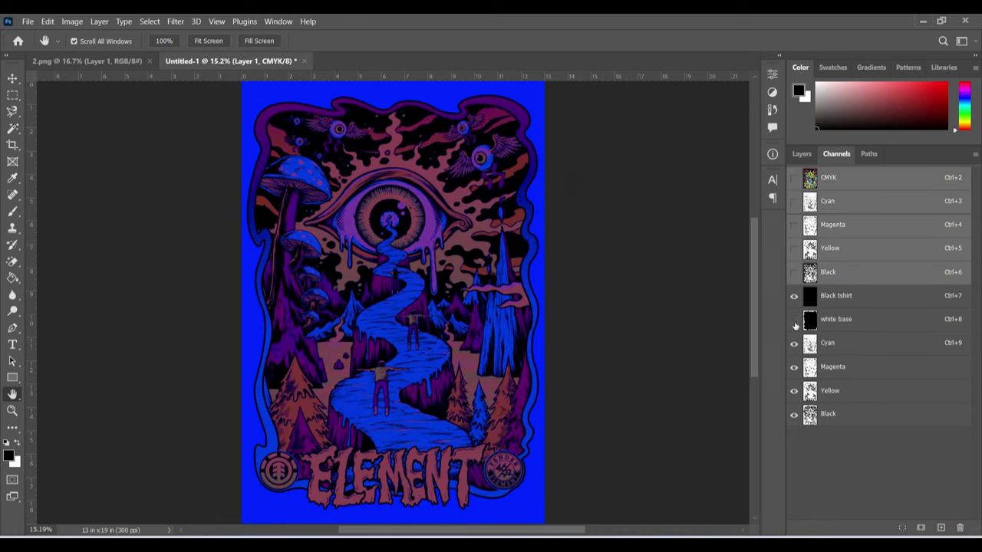
- Show the white base channel, inspect it alone and against the shirt color, and turn the CMYK spot channels back on
left_click(794, 319)
left_click(795, 343)
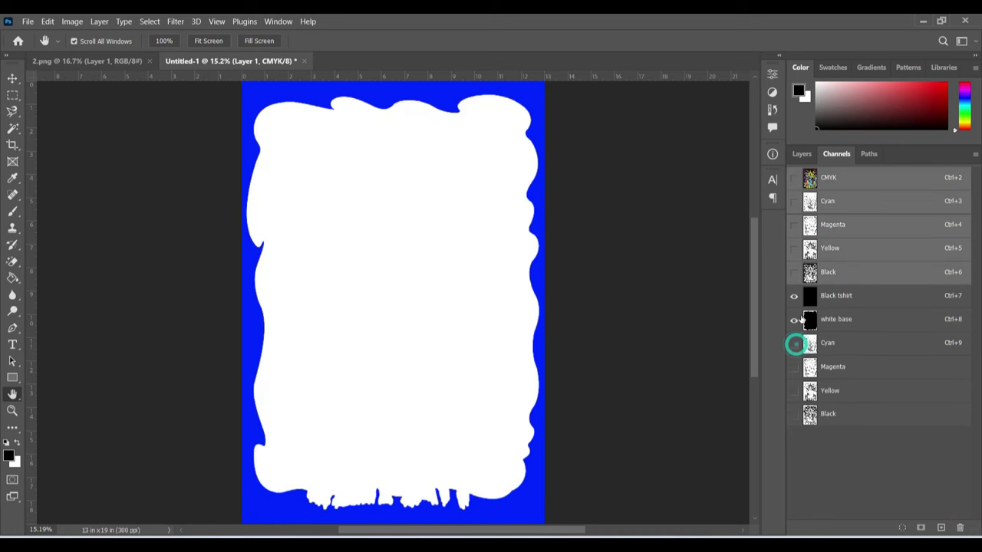
left_click(794, 295)
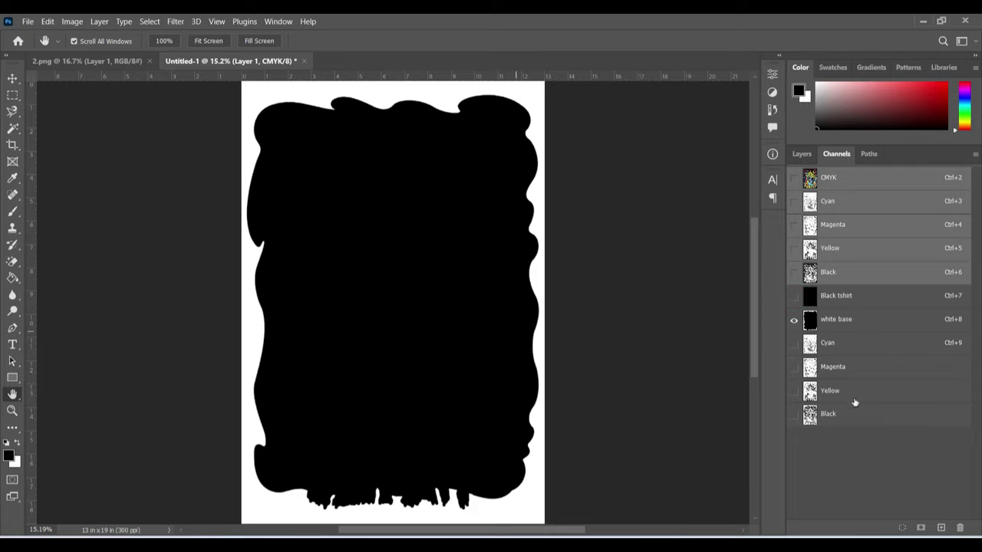
left_click(793, 296)
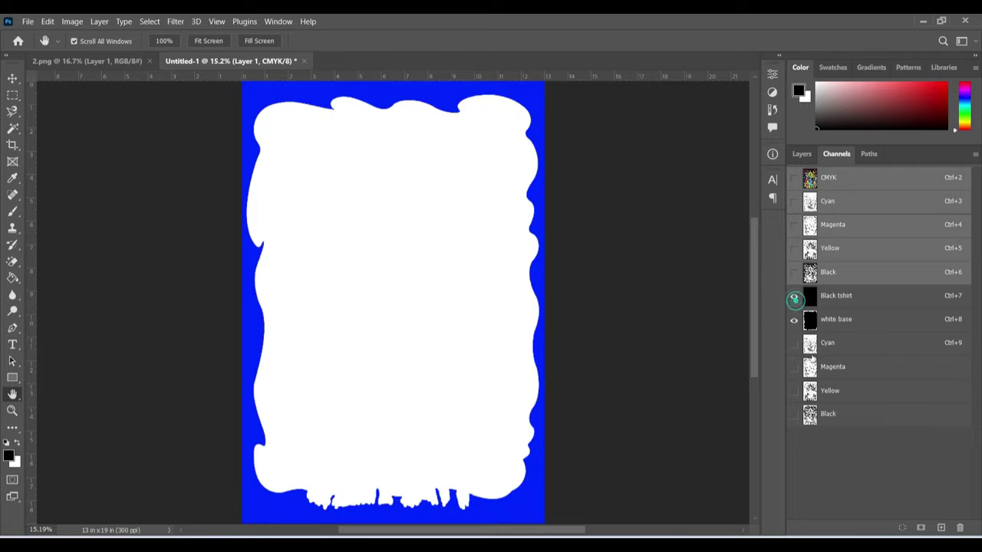
left_click_drag(794, 342, 794, 414)
- Duplicate the Untitled-1 document as Untitled-1 copy
left_click(73, 21)
mouse_move(87, 35)
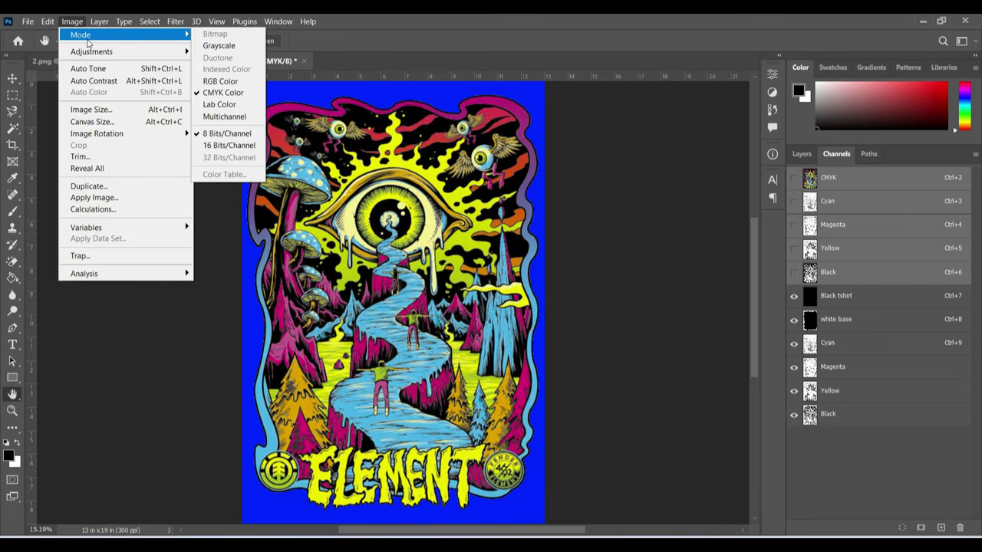
left_click(91, 187)
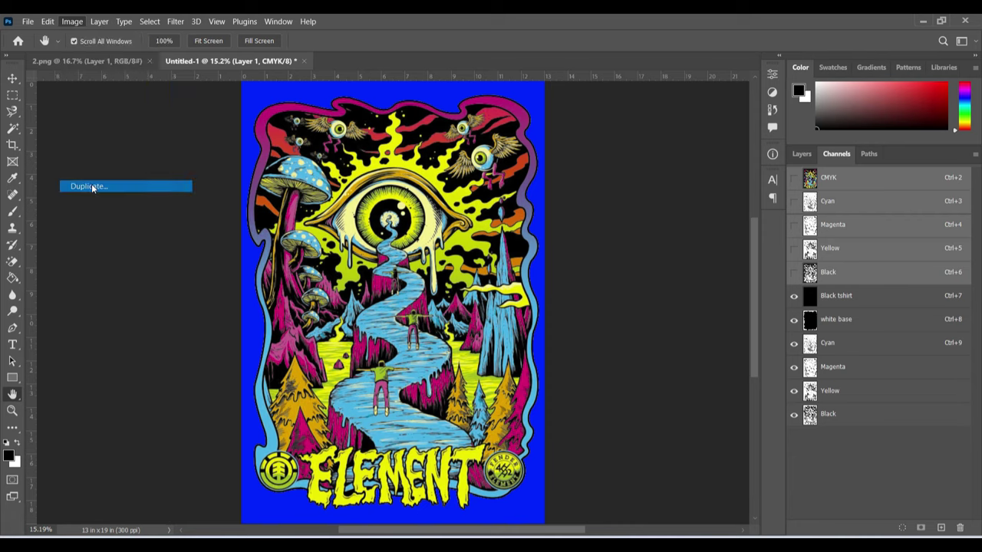
left_click(604, 177)
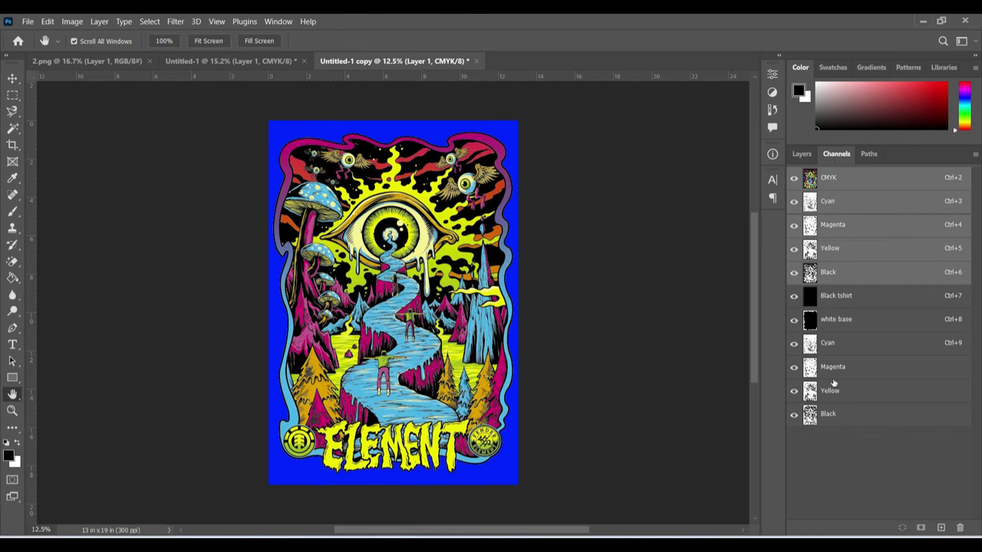
- Start converting the copy's Black spot channel to Bitmap mode with the Halftone Screen method, flattening the layers
left_click(849, 417)
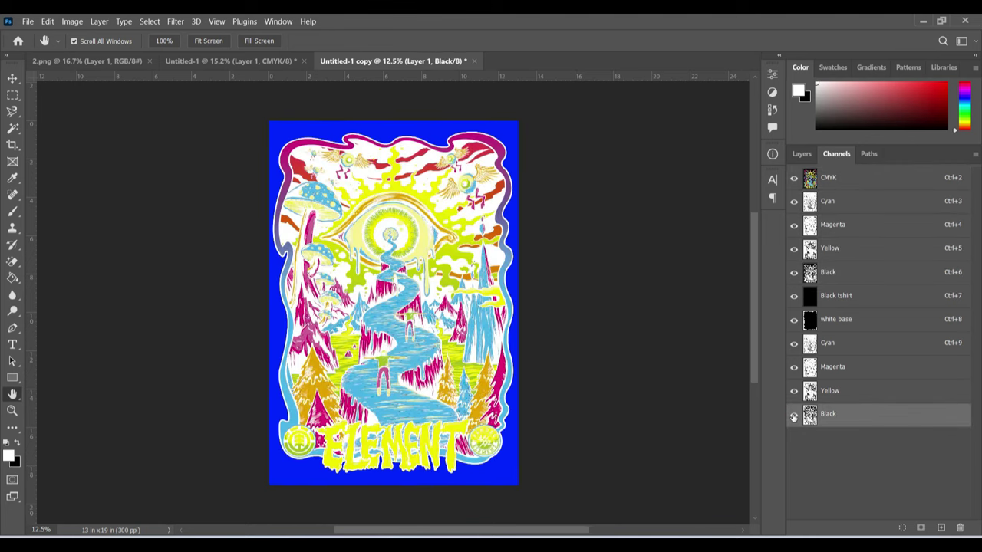
left_click(74, 22)
mouse_move(78, 35)
left_click(226, 70)
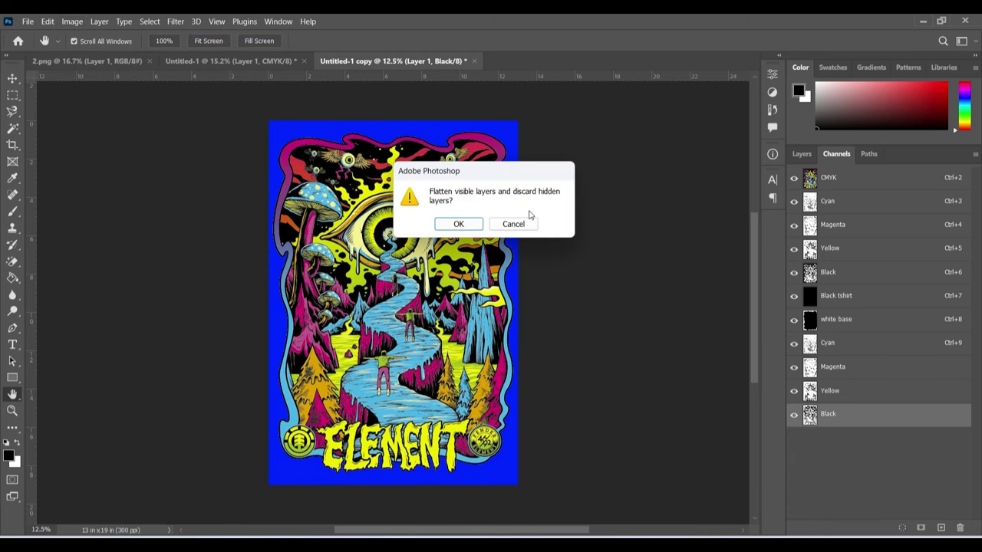
left_click(455, 224)
left_click(454, 224)
left_click(657, 188)
left_click(609, 177)
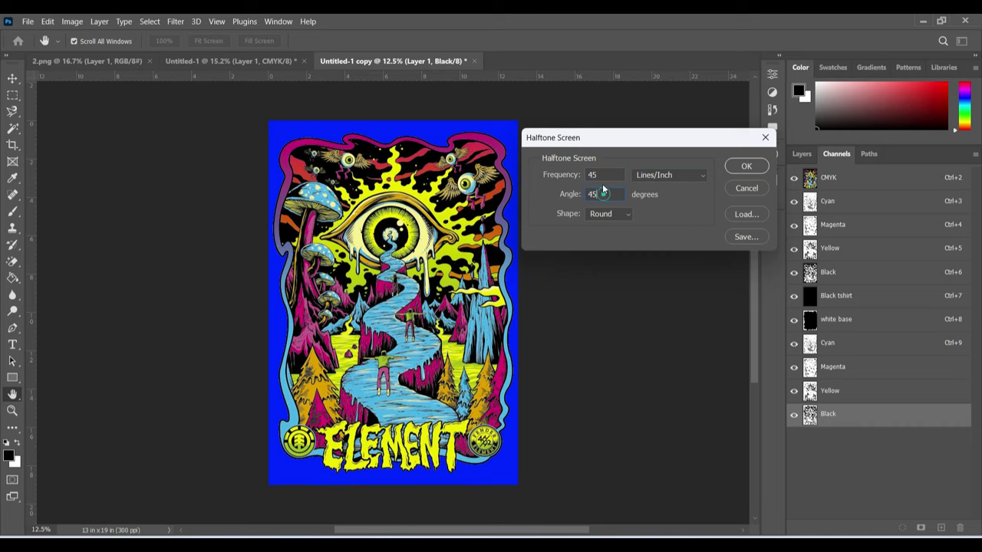
- Set the halftone screen to 50 lines/inch, 45 degrees and Round shape, and apply it
double_click(602, 175)
double_click(597, 175)
type("5")
left_click(599, 194)
left_click(597, 216)
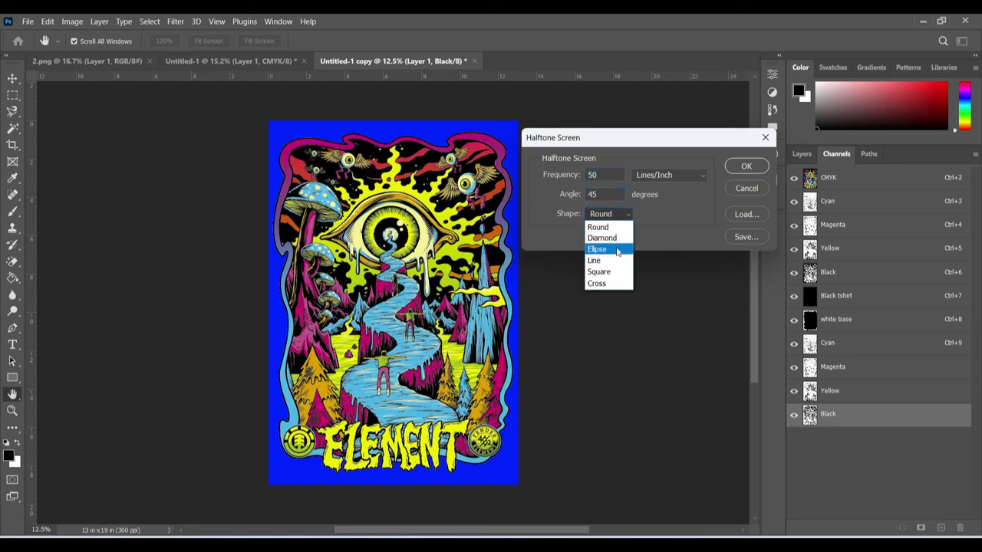
left_click(612, 226)
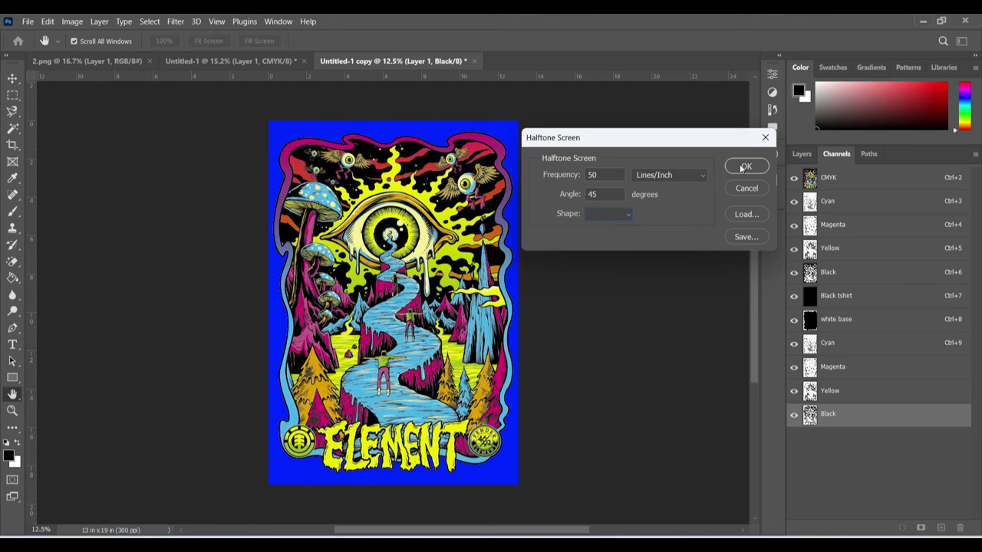
left_click(744, 168)
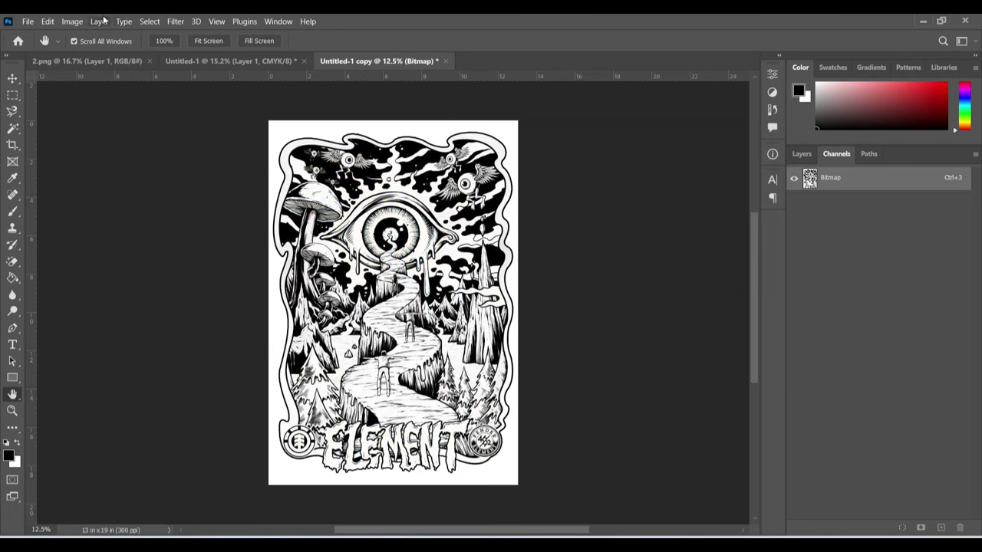
- Convert the halftoned bitmap copy to Grayscale with a size ratio of 1
left_click(72, 21)
mouse_move(80, 34)
left_click(259, 48)
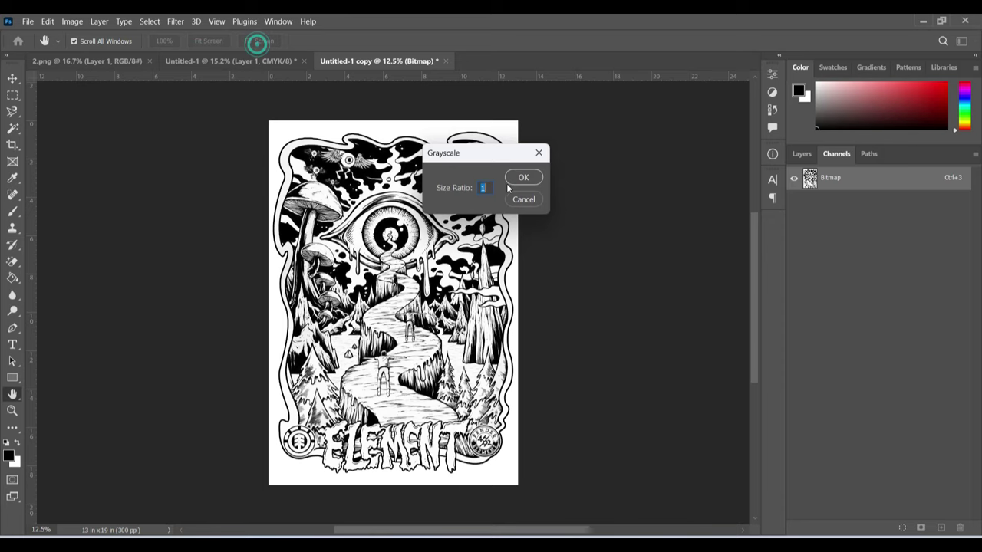
left_click(513, 181)
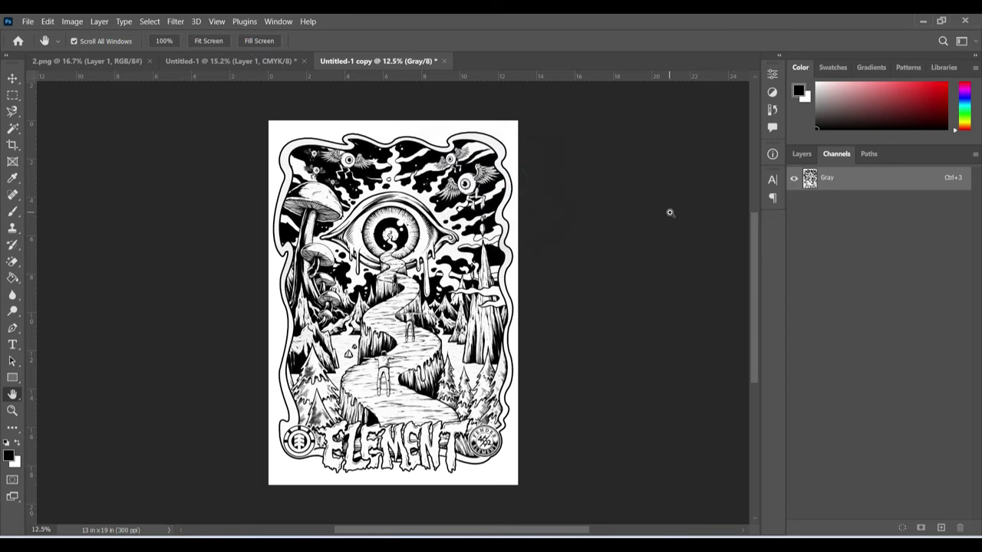
- Copy the entire halftoned image, close the copy without saving, and paste it into the Black spot channel of Untitled-1
key("ctrl+a")
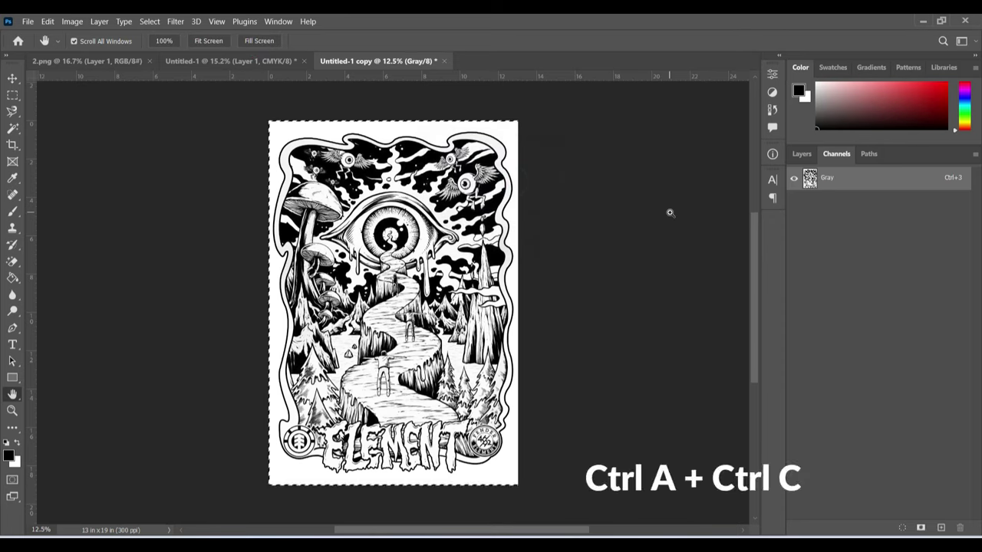
left_click(446, 62)
left_click(508, 222)
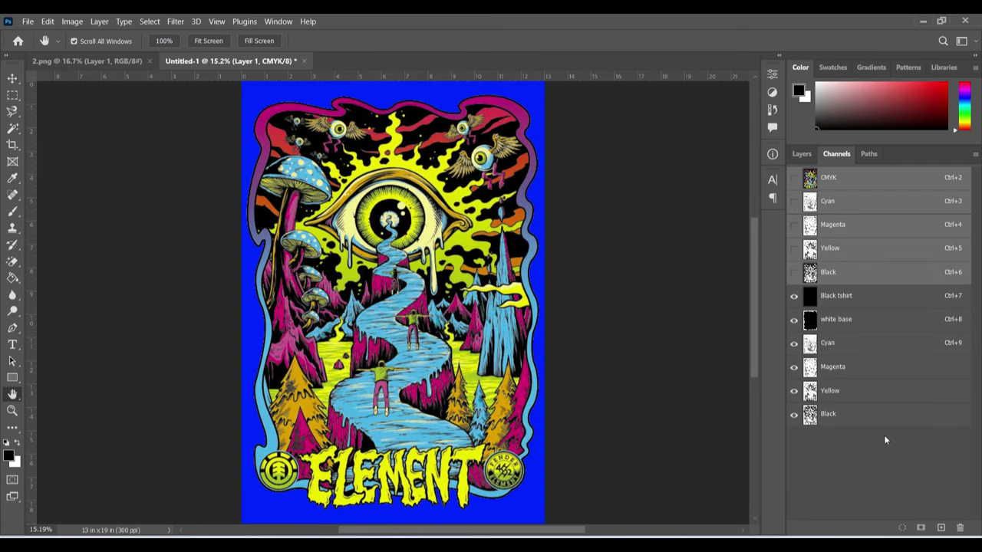
left_click(866, 421)
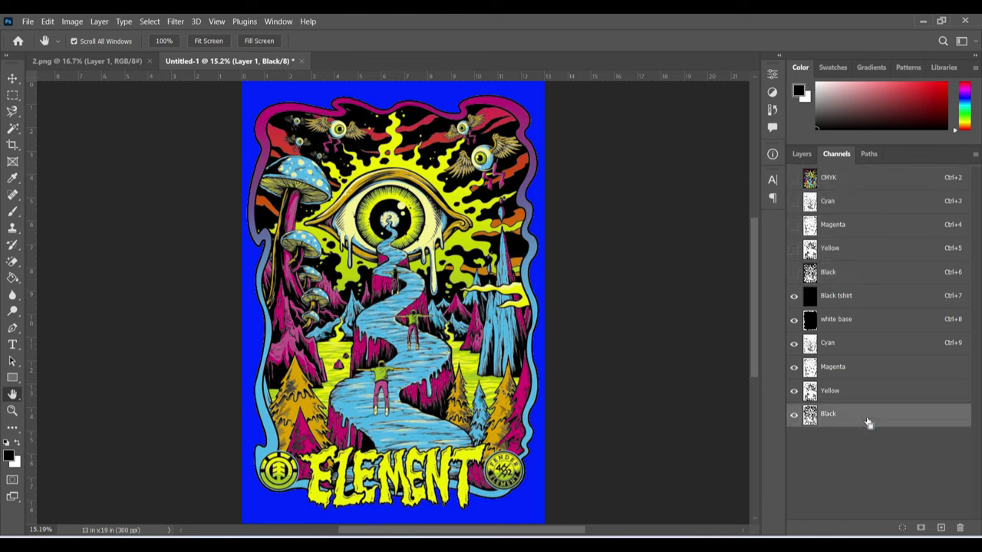
key("ctrl+v")
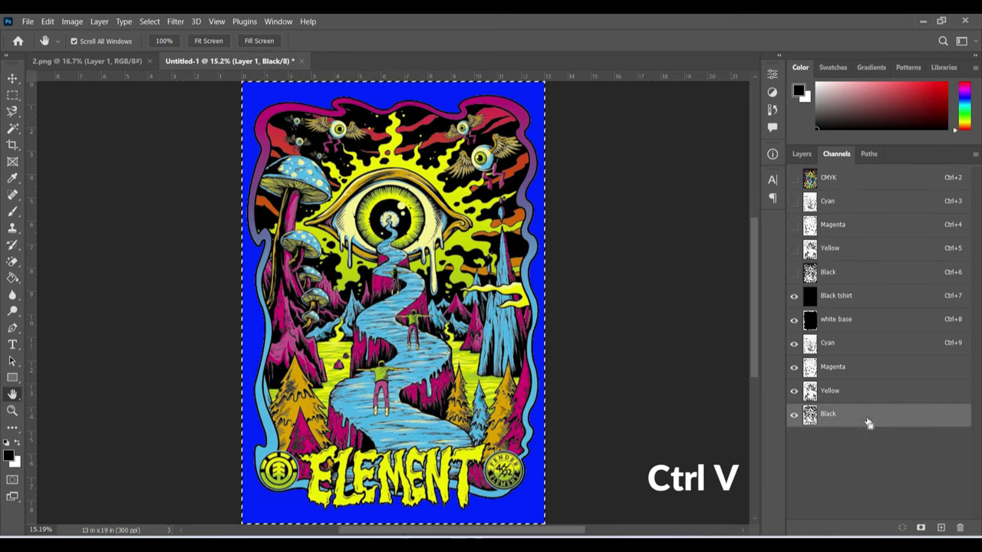
- Isolate the Black spot channel, examine its halftone dots around the path and eye at 100%, and return to the full artwork
left_click_drag(794, 295, 794, 390)
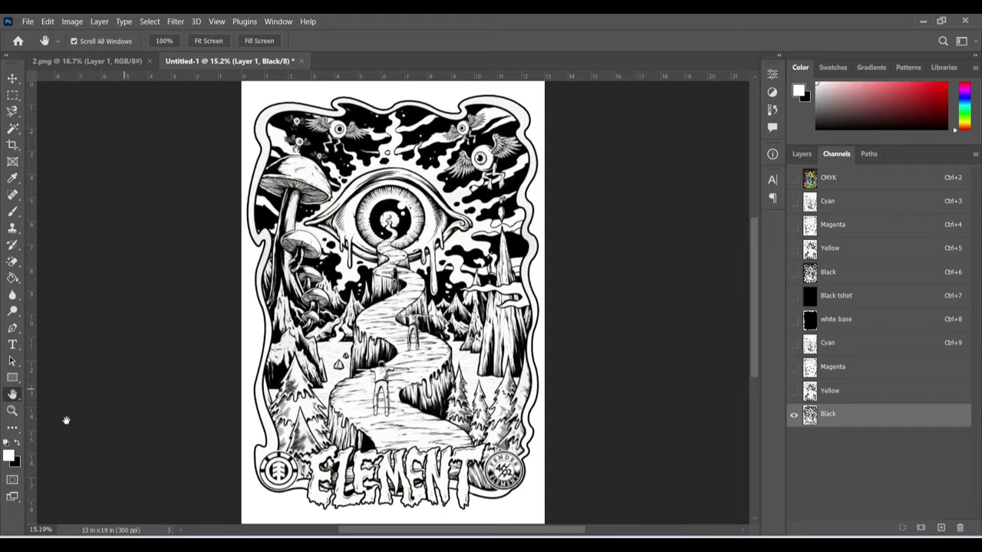
left_click(12, 410)
left_click(371, 273)
left_click(371, 273)
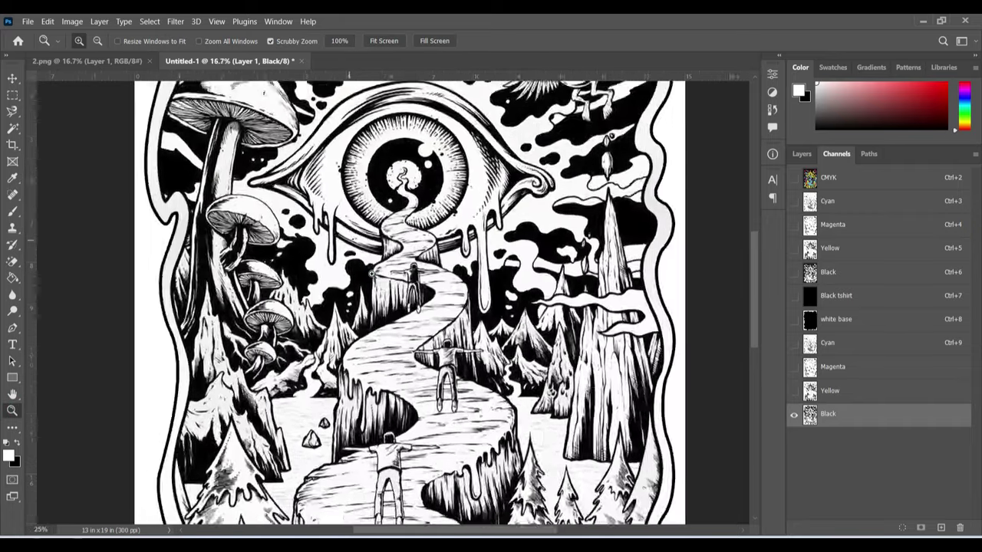
left_click(371, 273)
left_click(371, 273)
left_click(485, 242)
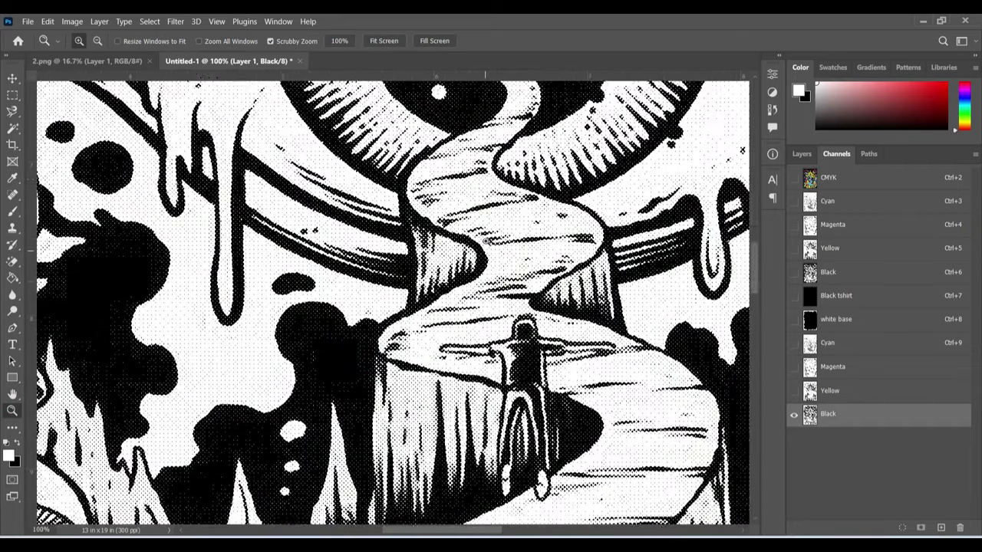
scroll(485, 242, "up", 5)
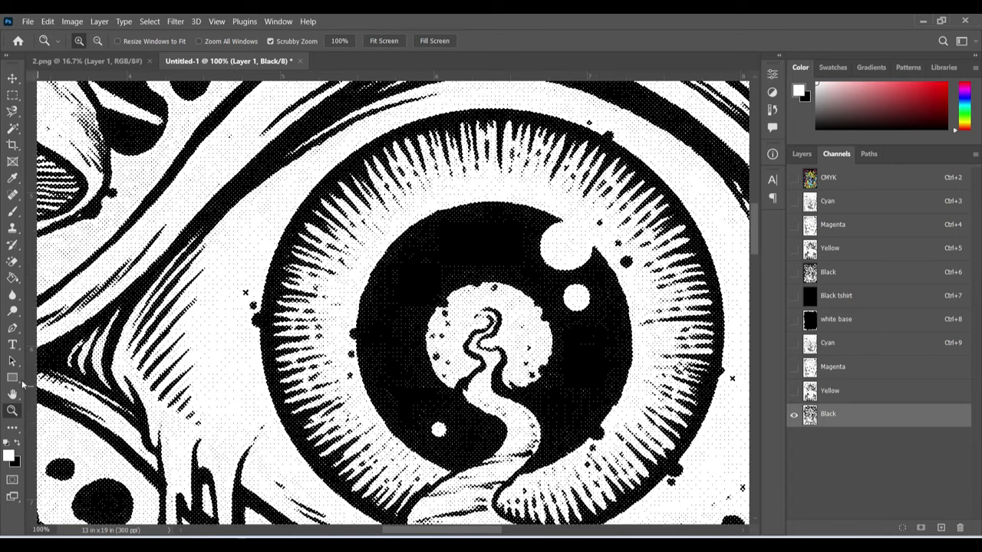
double_click(12, 394)
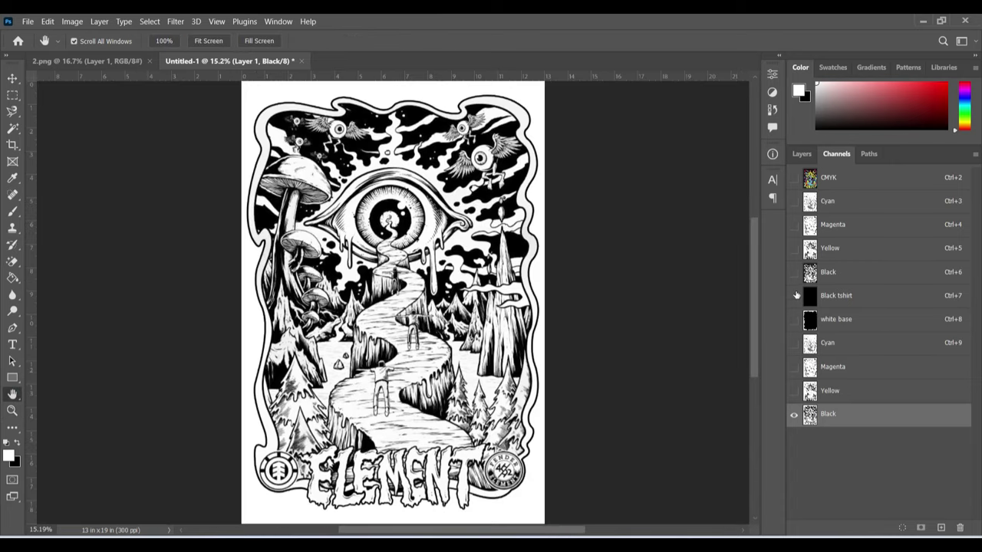
- Show the Black tshirt channel, set its spot color to black #000000, and show the white base under the halftoned Black
left_click(794, 297)
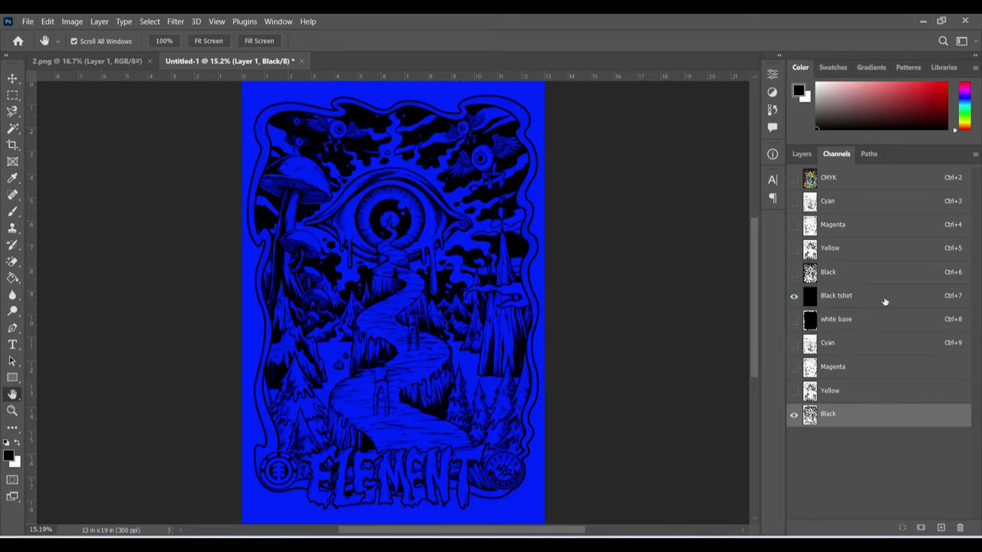
double_click(885, 297)
left_click(752, 223)
left_click_drag(699, 298, 605, 361)
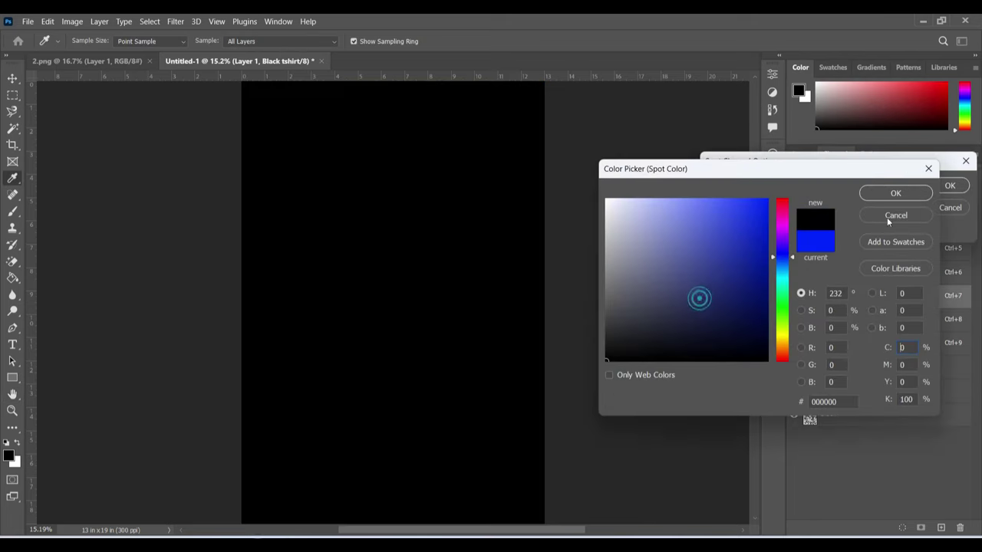
left_click(920, 193)
left_click(947, 186)
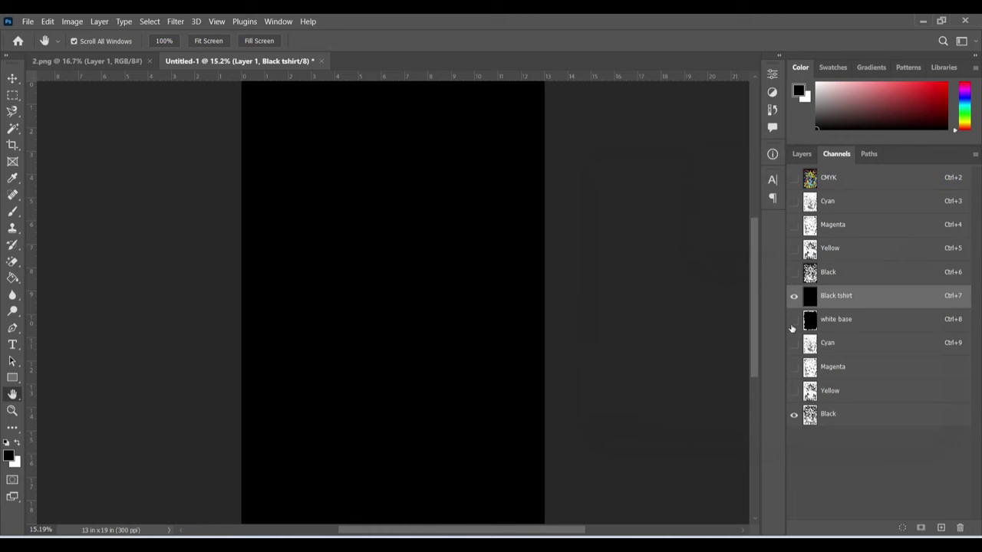
left_click(792, 322)
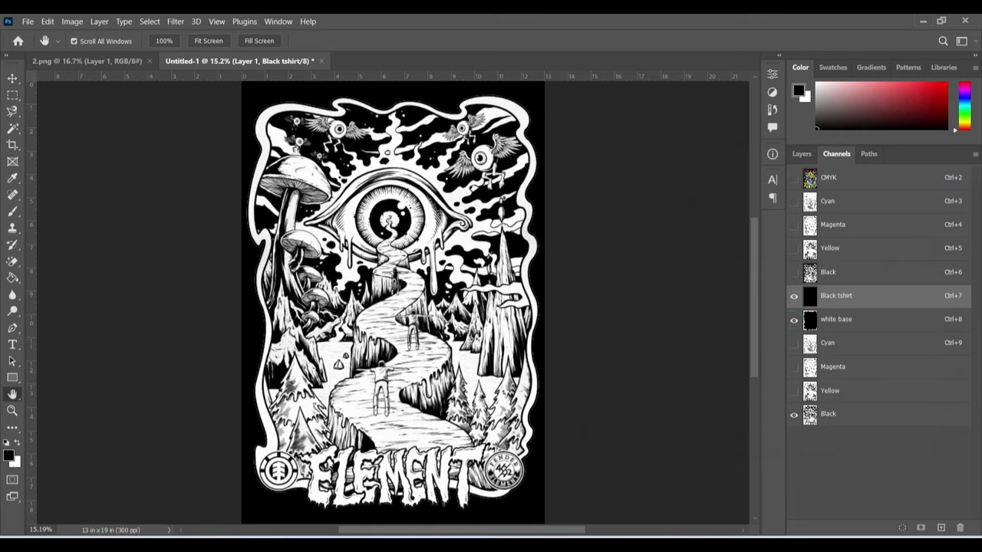
- Load the halftoned Black spot channel as a selection, target the white base channel, and hide the Black spot channel
left_click(810, 415)
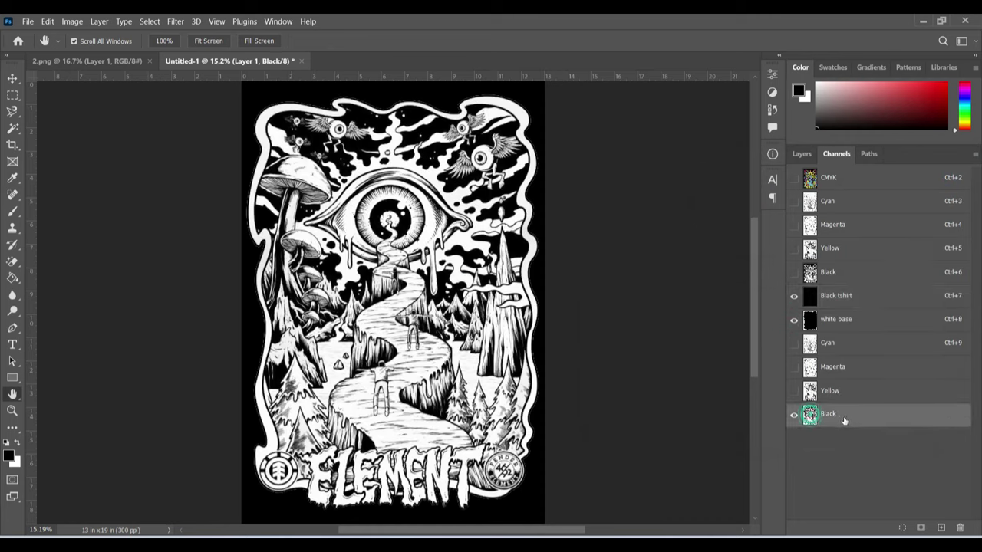
left_click(795, 415)
left_click(811, 414, "ctrl")
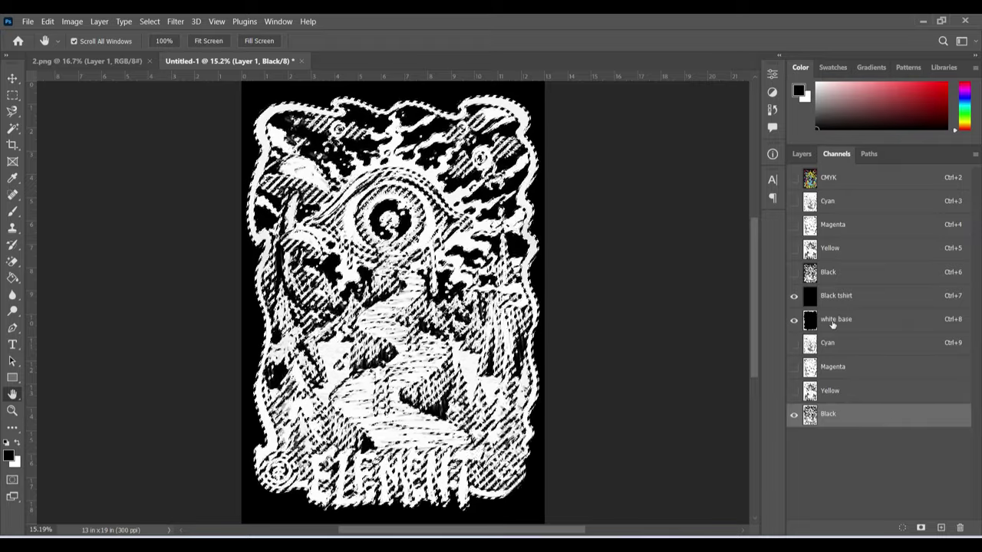
left_click(832, 322)
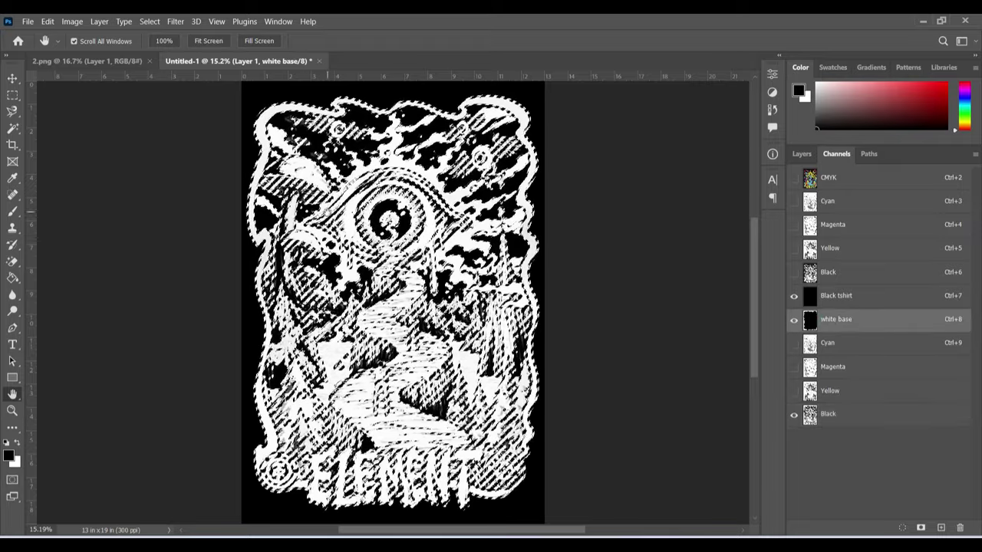
left_click(794, 415)
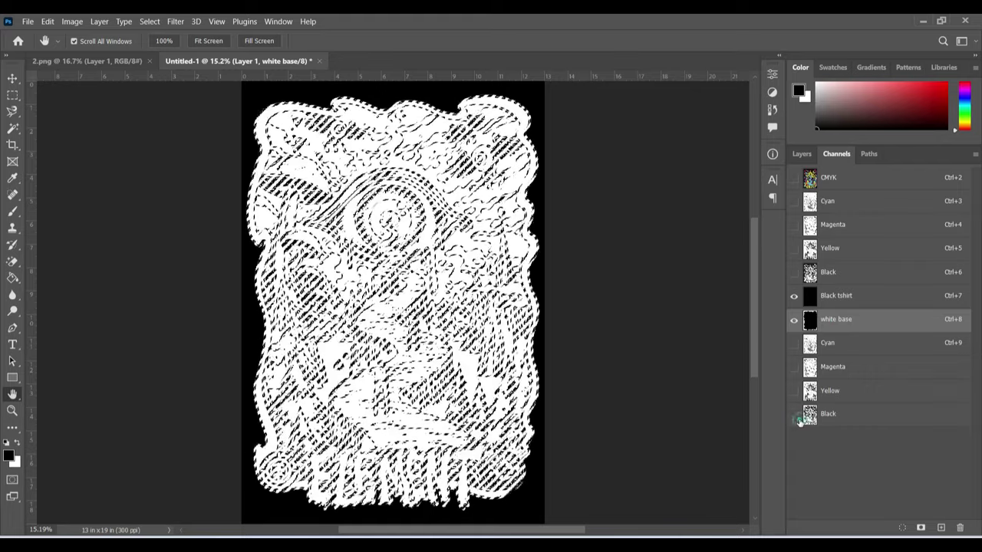
- Clear the selected Black halftone area from the white base channel twice, and deselect
left_click(13, 410)
left_click(384, 184)
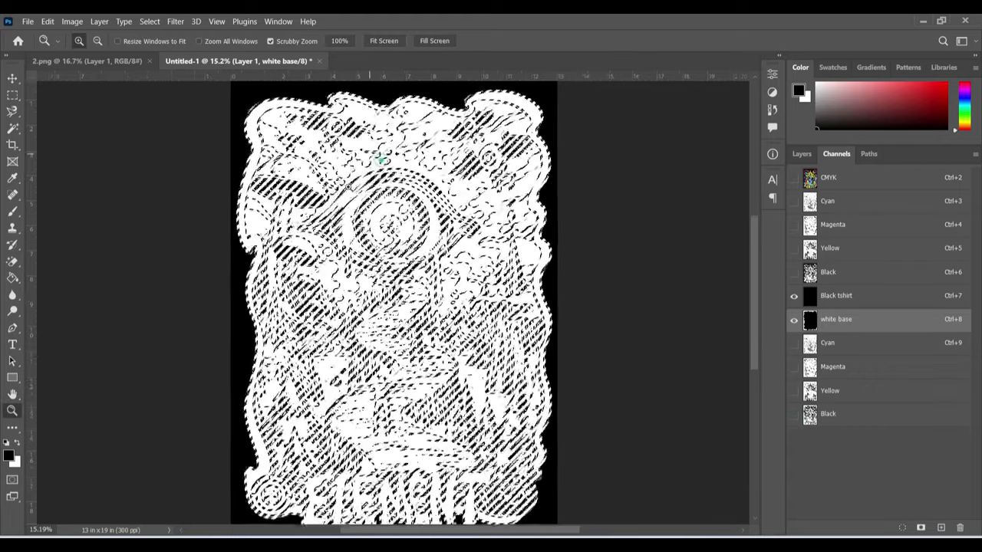
left_click_drag(379, 159, 418, 160)
scroll(418, 230, "up", 3)
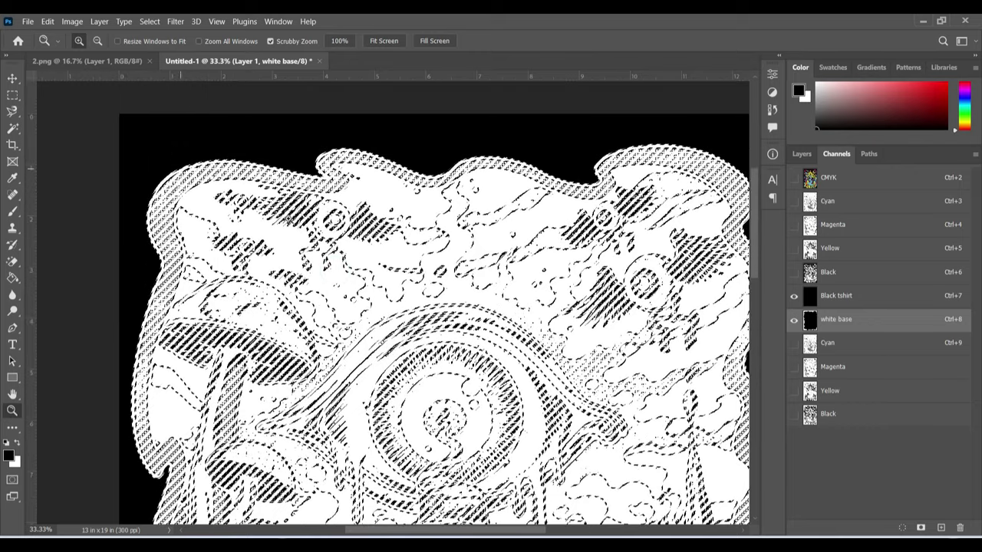
left_click(48, 21)
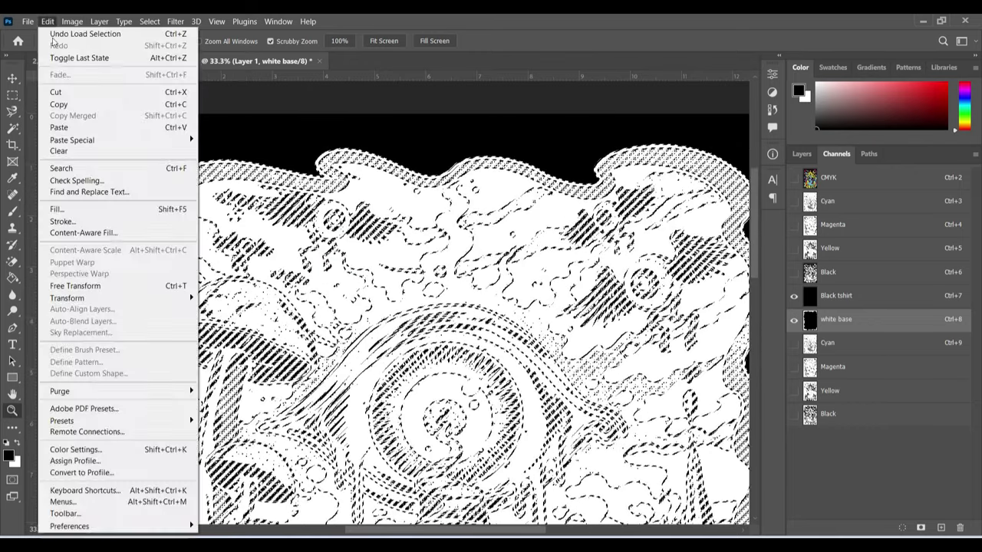
left_click(74, 152)
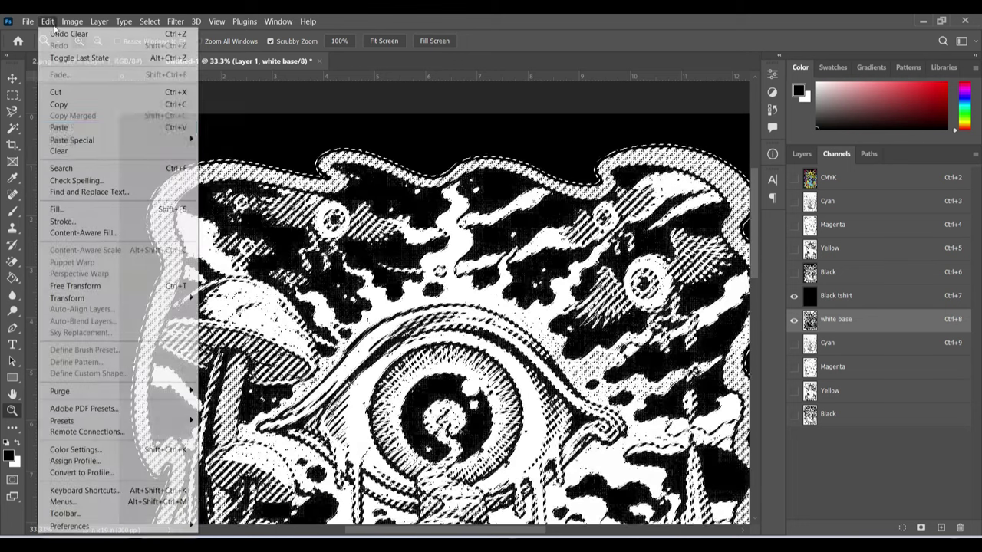
left_click(66, 151)
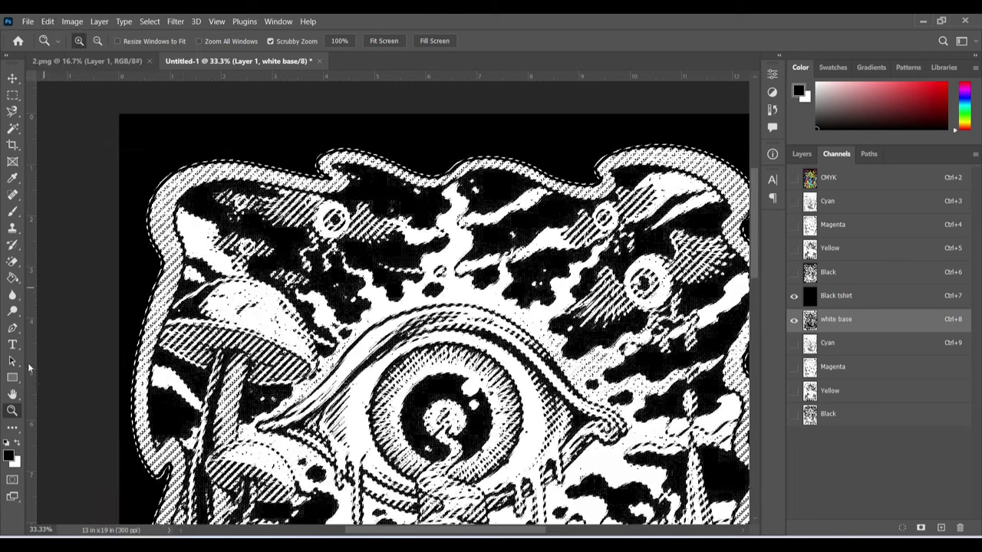
key("m")
left_click(112, 149)
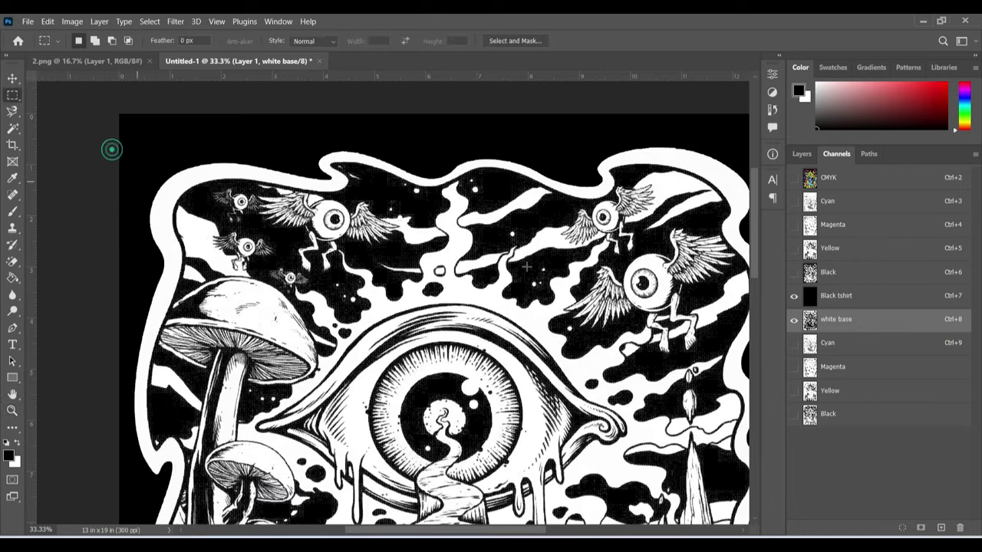
- Examine the knocked-out white base and show the Cyan, Magenta, Yellow and Black spot channels over it
double_click(12, 394)
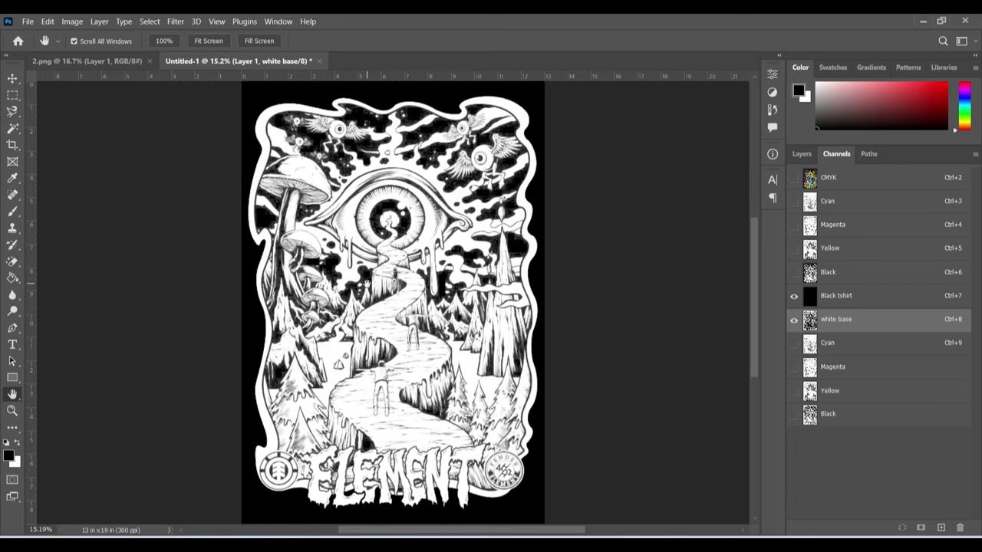
left_click(11, 410)
left_click_drag(376, 274, 376, 275)
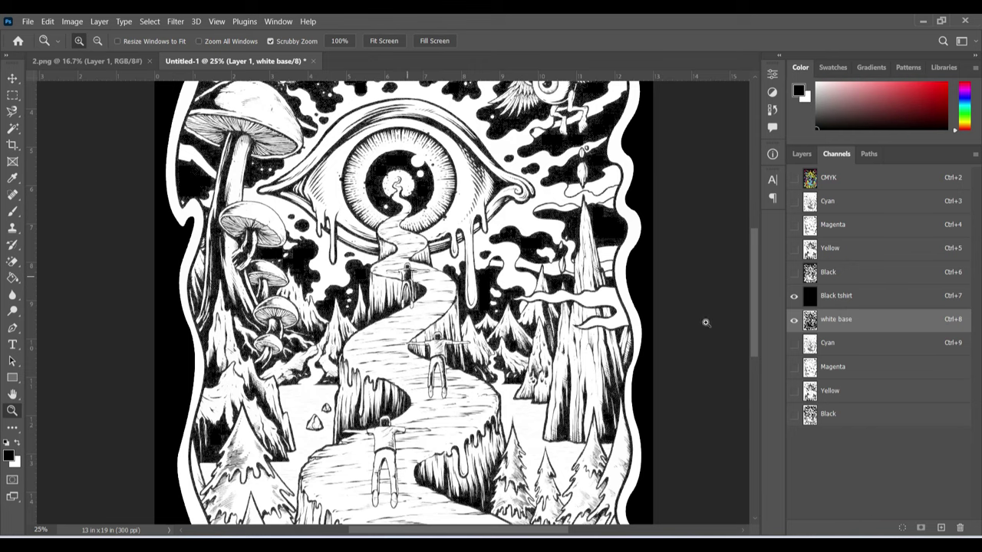
left_click_drag(793, 350, 793, 427)
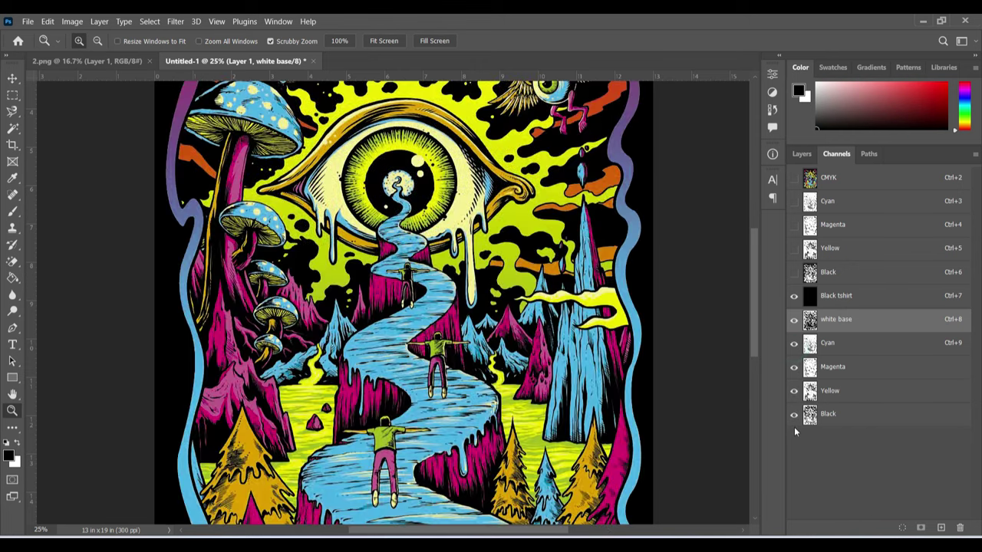
double_click(12, 393)
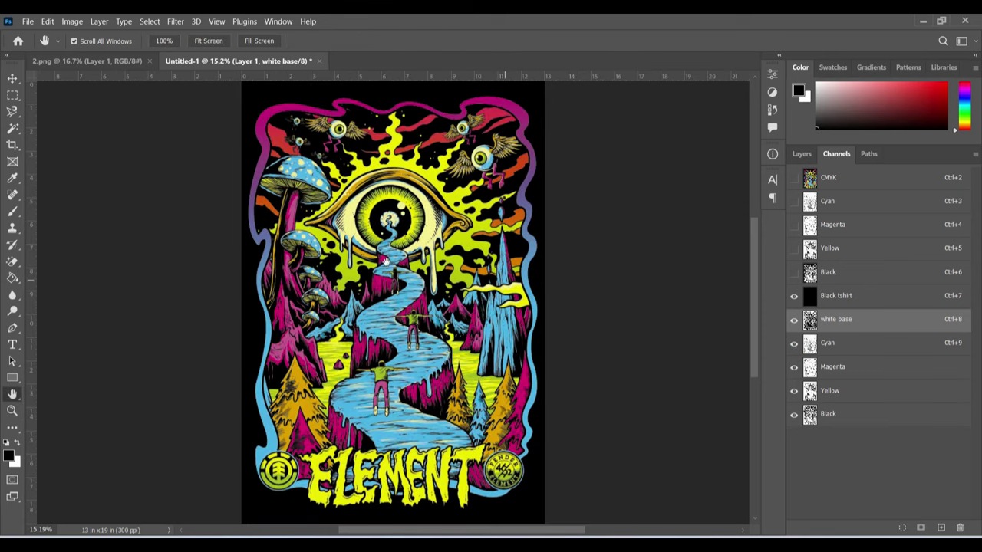
- Preview the Black tshirt channel in blue, pink, red, yellow, white and green, cancel the color change, and compare the separation with 2.png
double_click(865, 296)
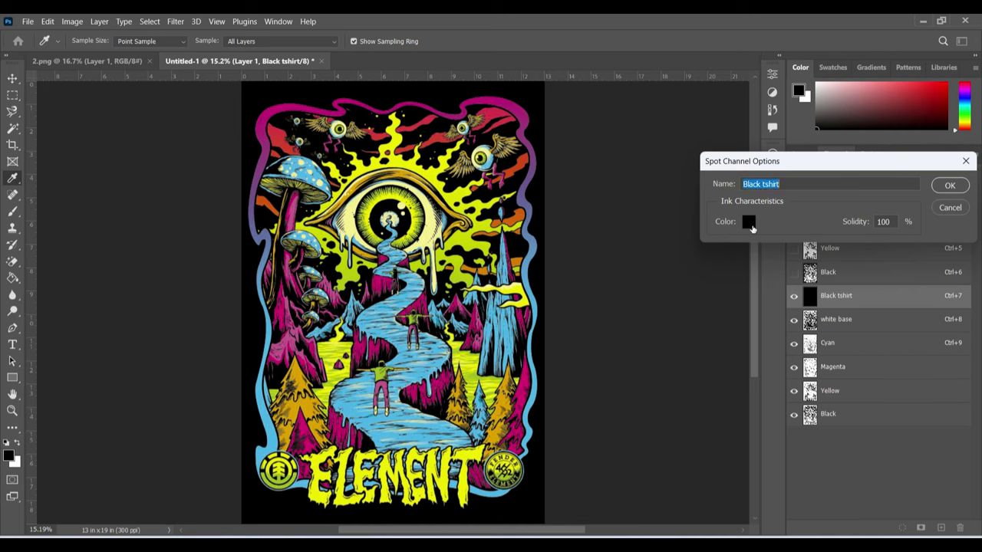
left_click(747, 222)
left_click(751, 225)
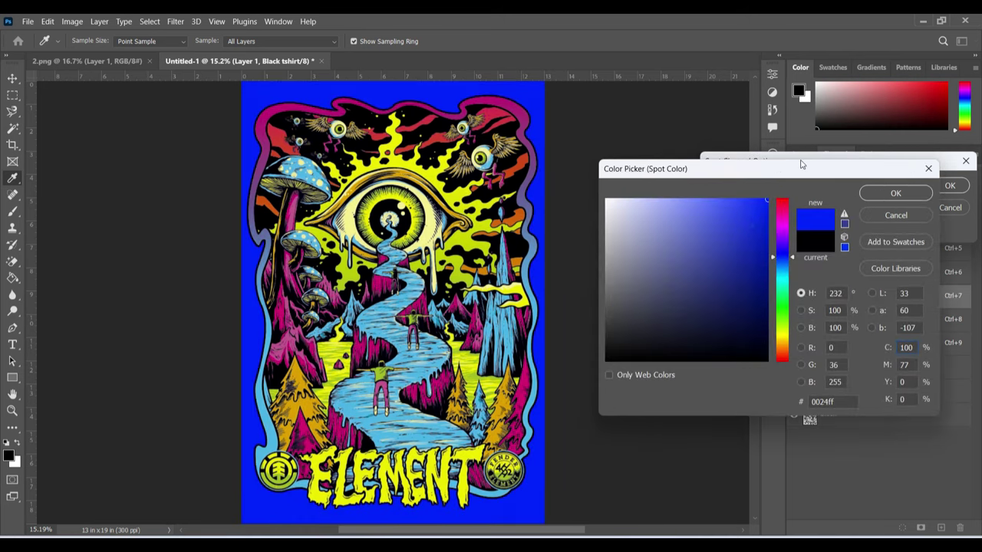
left_click(783, 208)
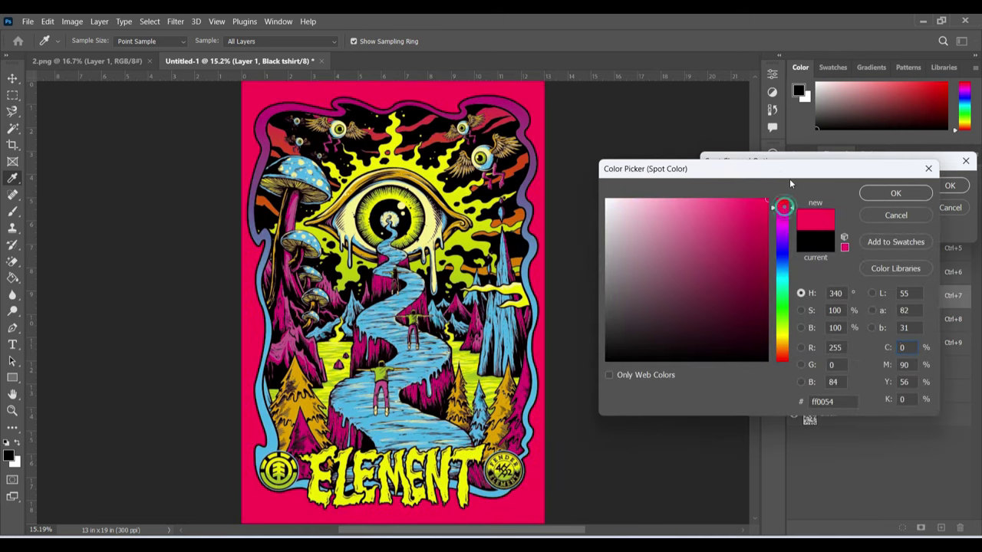
left_click_drag(788, 179, 788, 180)
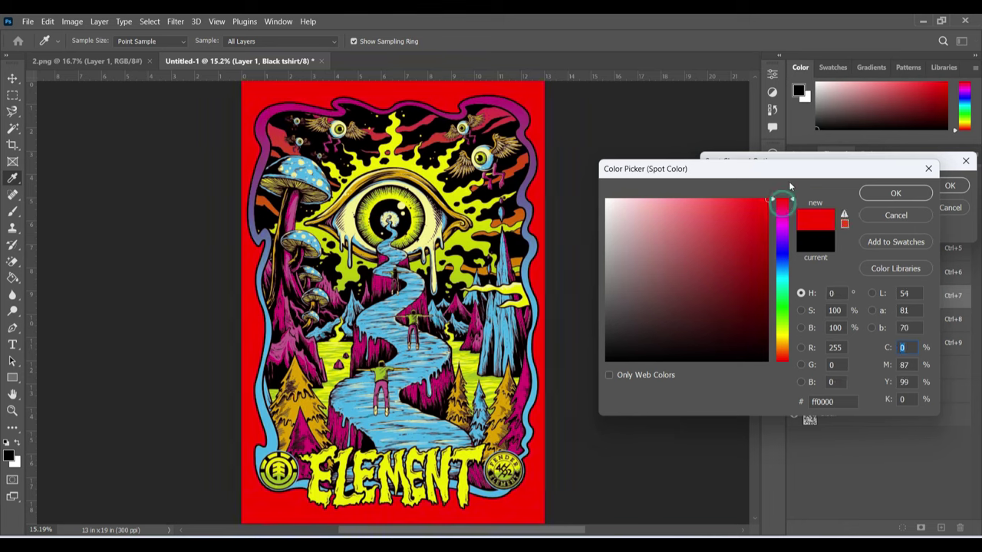
left_click(786, 339)
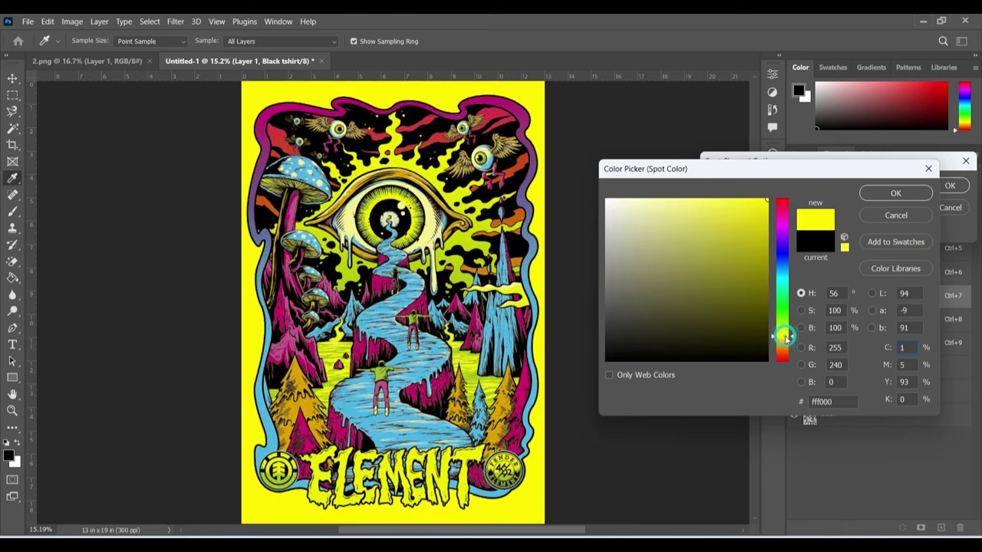
left_click_drag(618, 208, 606, 200)
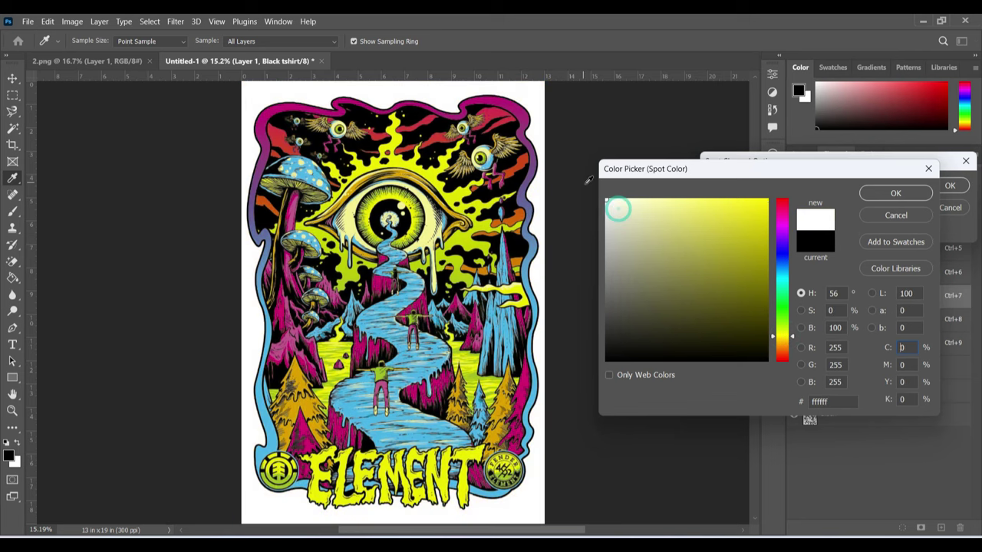
mouse_move(788, 286)
left_mouse_down()
mouse_move(785, 301)
mouse_move(682, 292)
mouse_move(659, 281)
mouse_move(657, 263)
left_mouse_up()
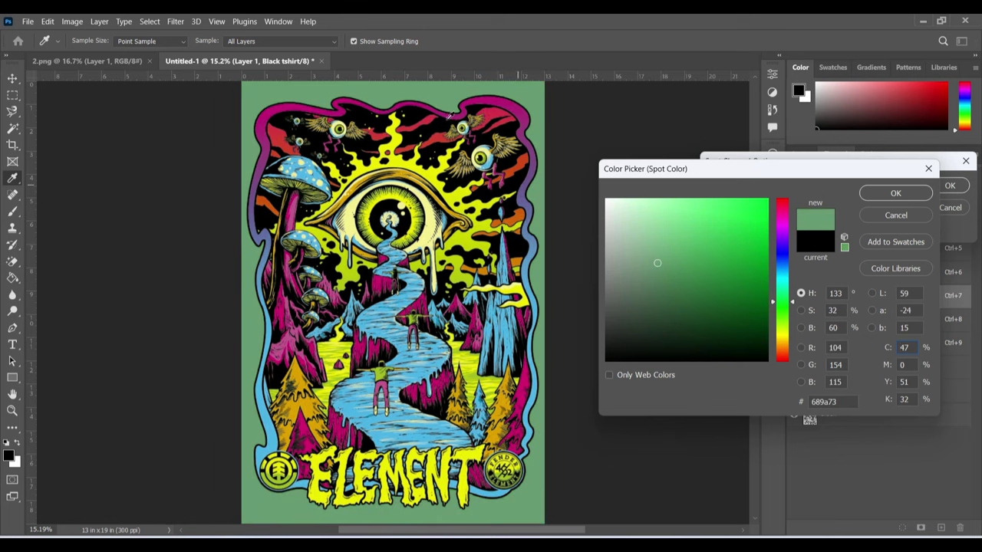
left_click(920, 216)
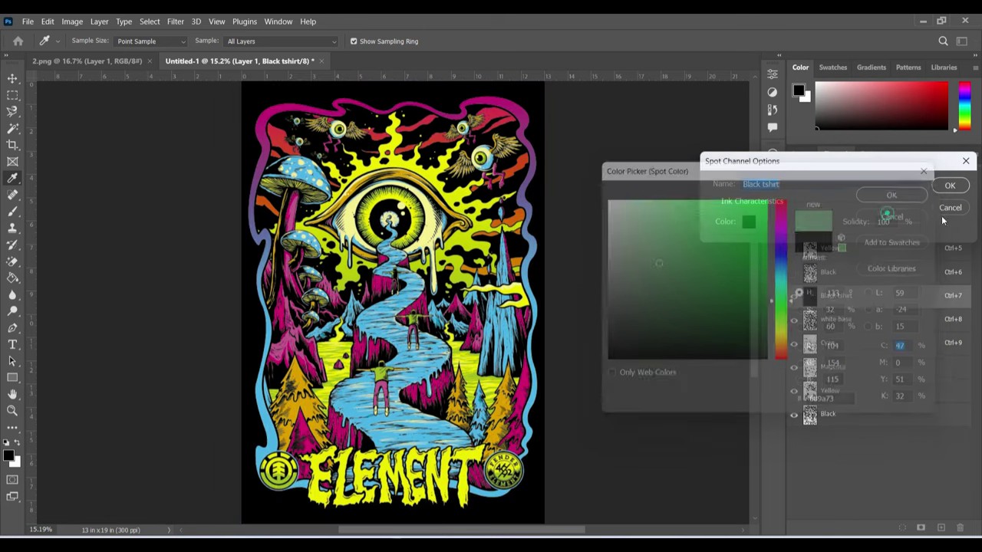
left_click(947, 208)
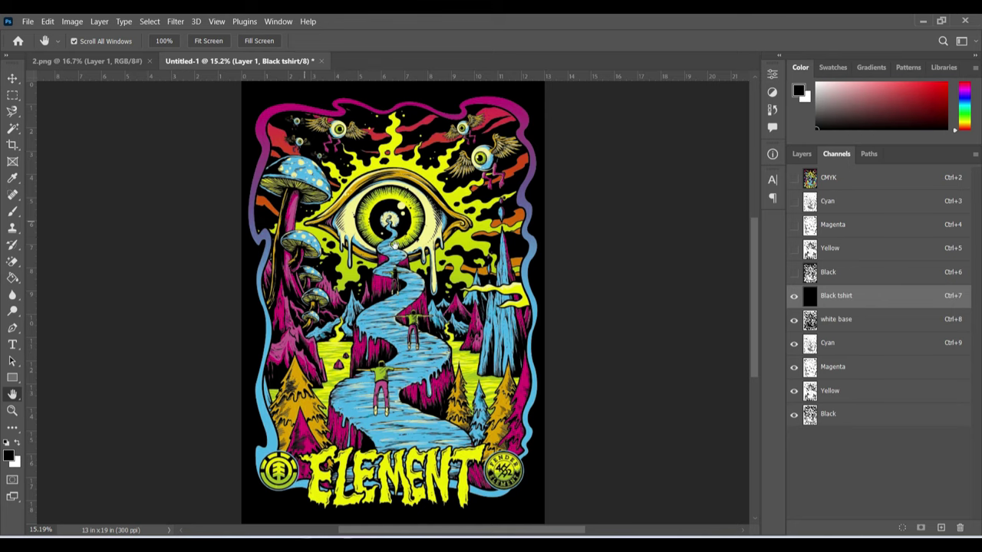
left_click(102, 61)
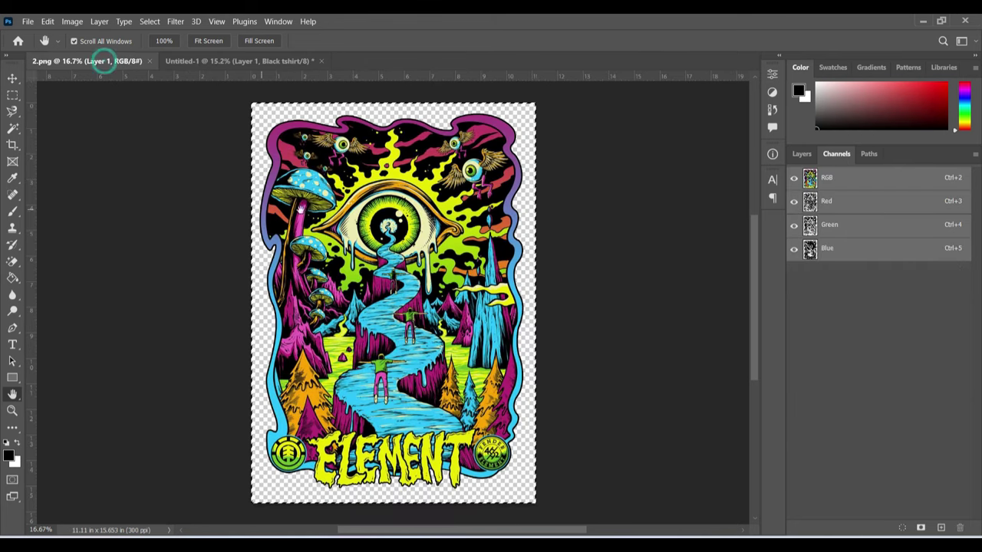
left_click(253, 61)
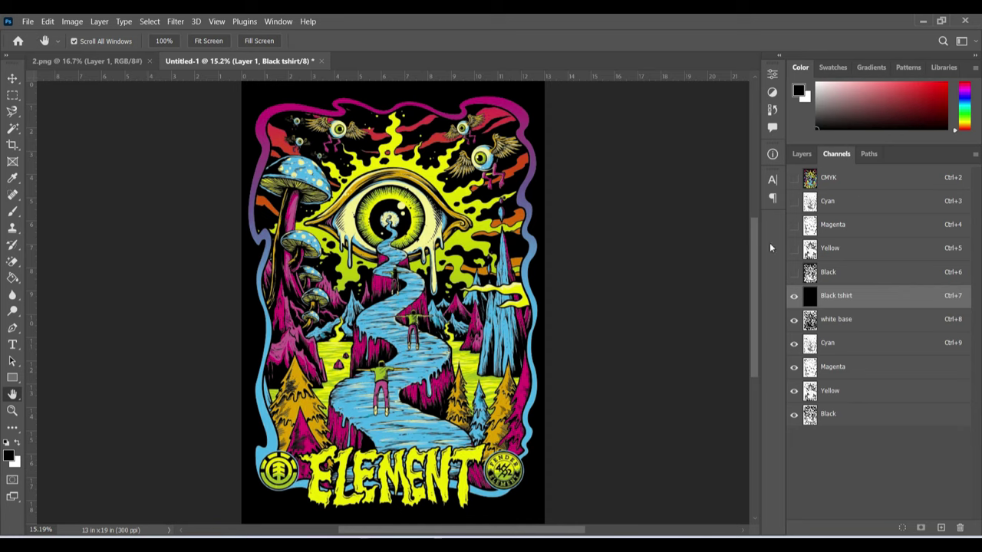
- Copy the entire white base channel and paste it into a new document with the preset clipboard size
left_click(861, 324)
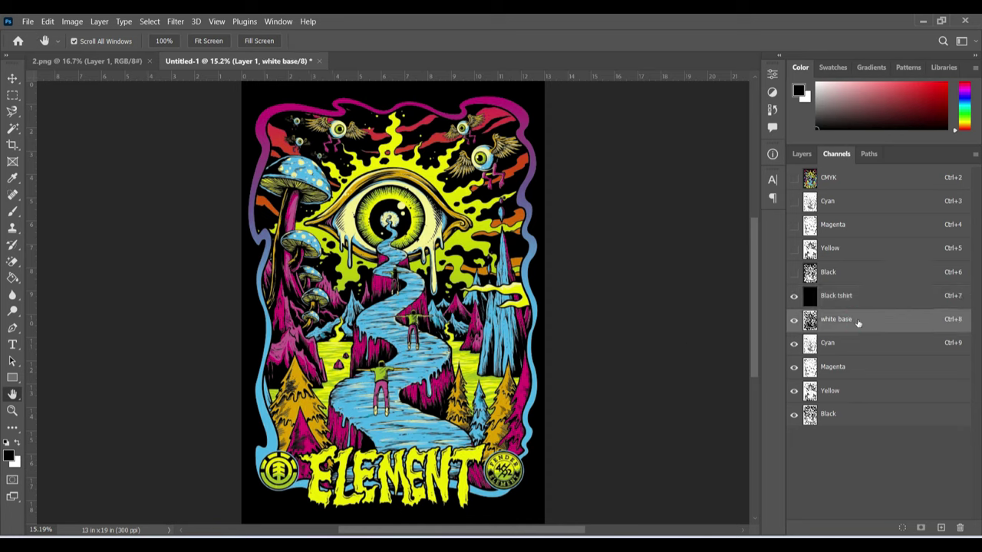
key("ctrl+a")
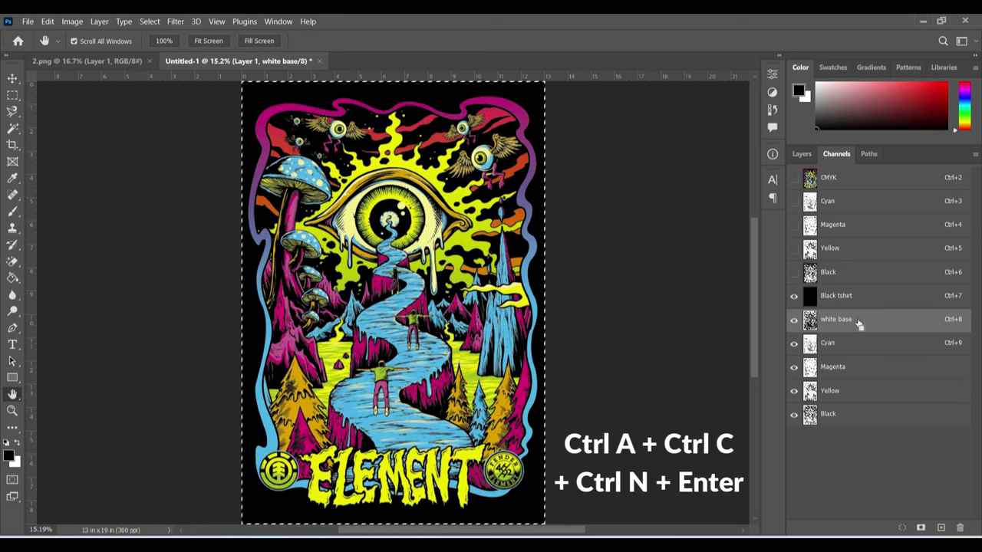
key("ctrl+c")
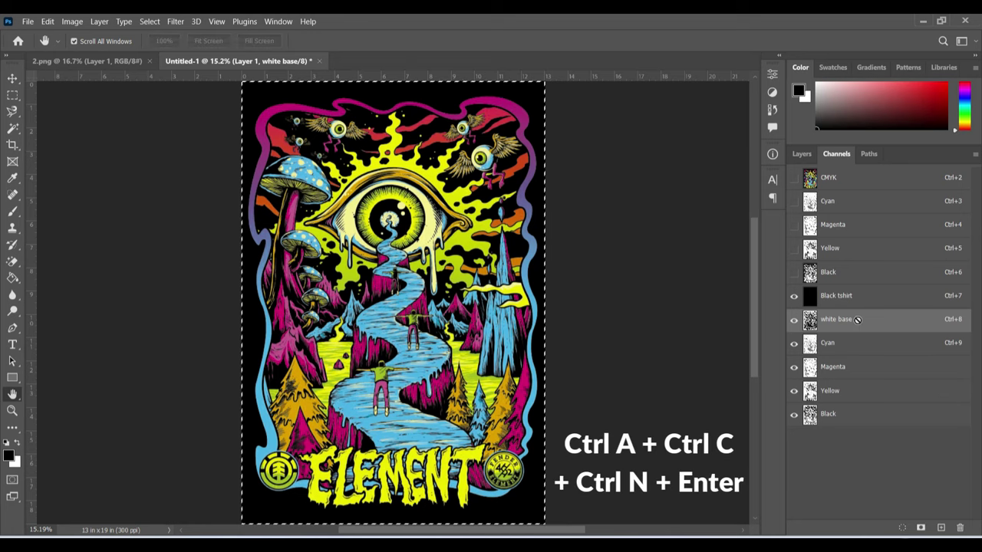
key("ctrl+n")
key("Return")
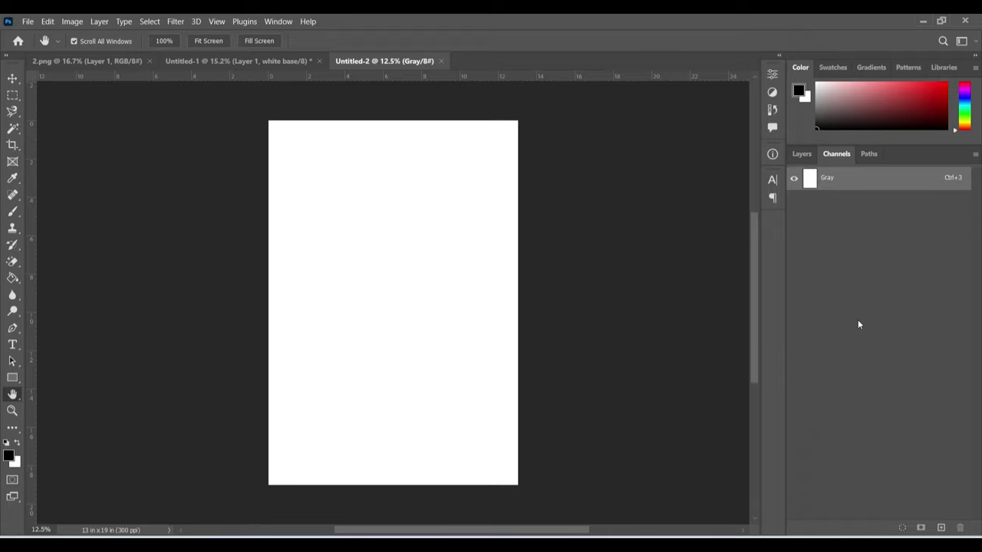
key("ctrl+v")
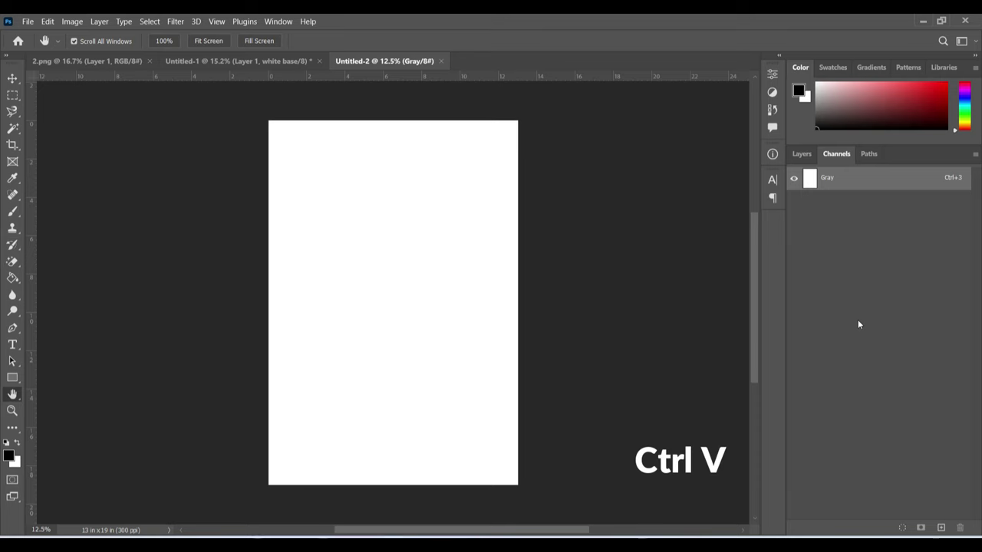
- Convert the new document to RGB Color without flattening its layers, and fit the artwork in view
left_click(72, 21)
mouse_move(80, 35)
left_click(221, 82)
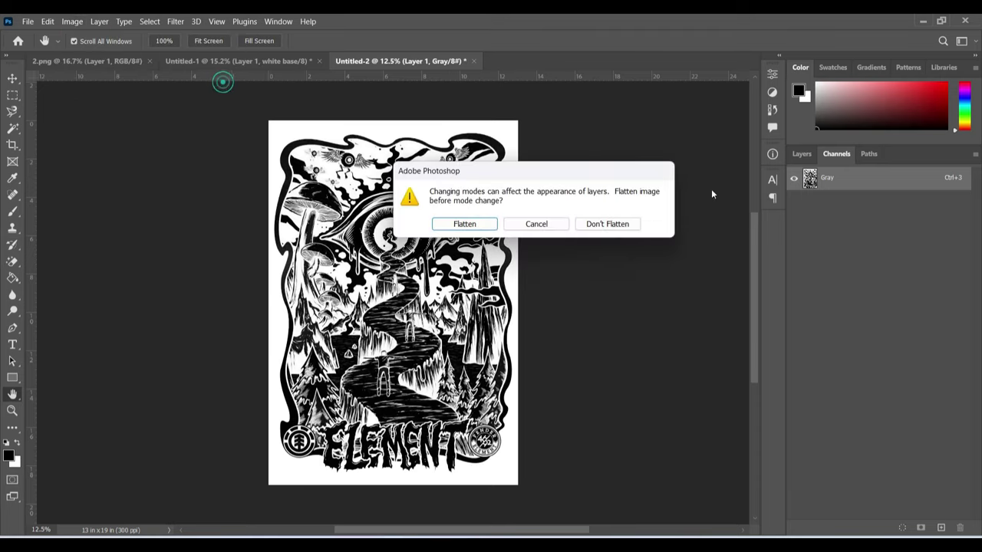
left_click(609, 222)
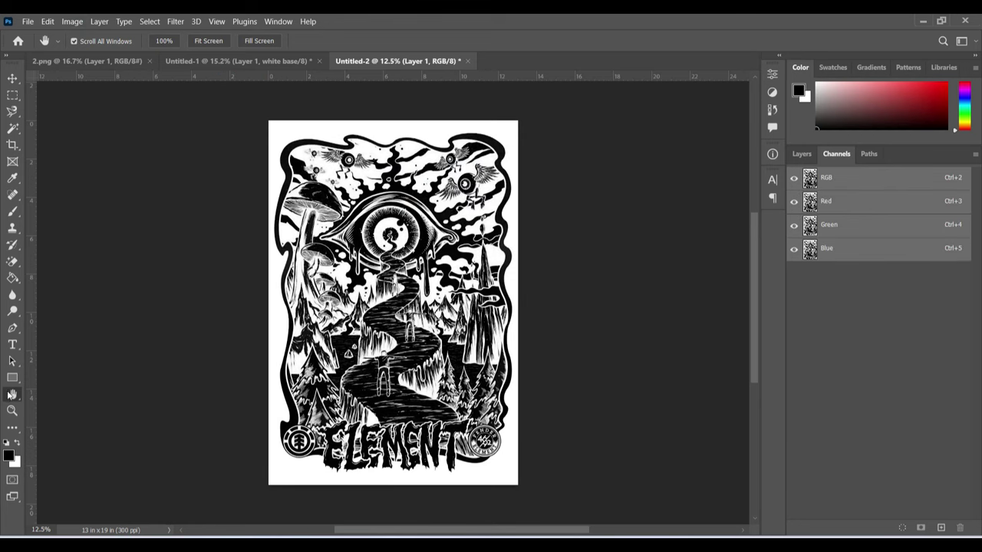
double_click(9, 395)
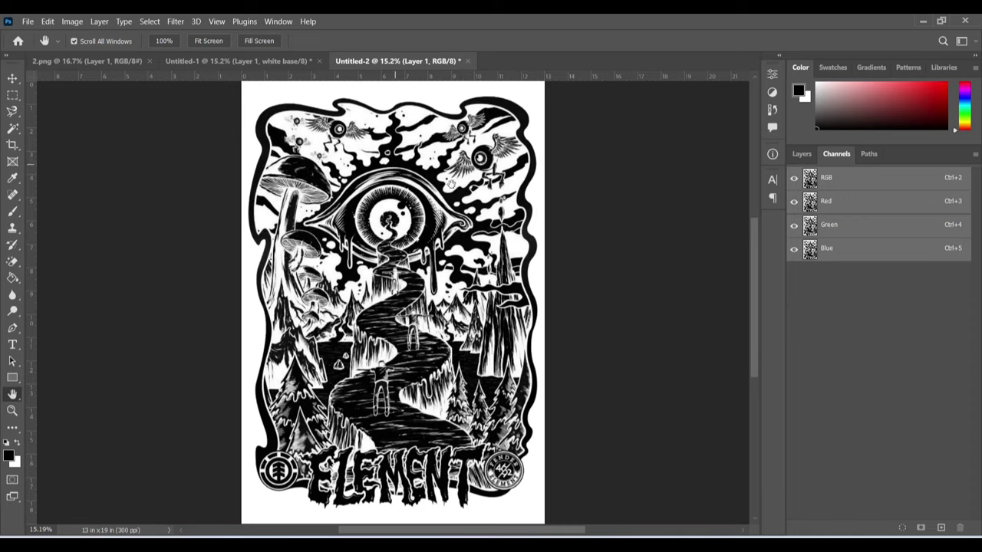
- Rename the pasted artwork layer as white base
left_click(802, 153)
double_click(844, 235)
type("whi")
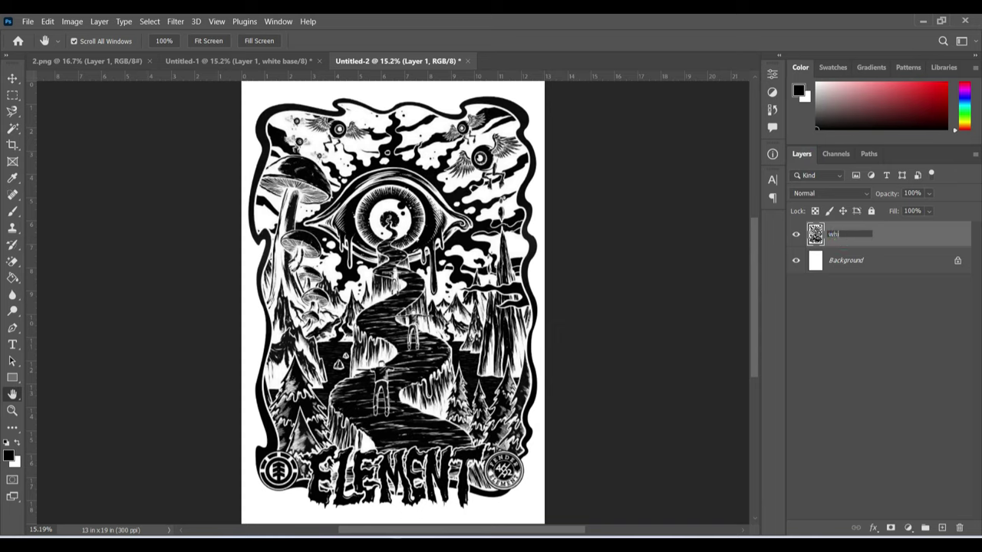
type("te base")
left_click(868, 270)
left_click(825, 238)
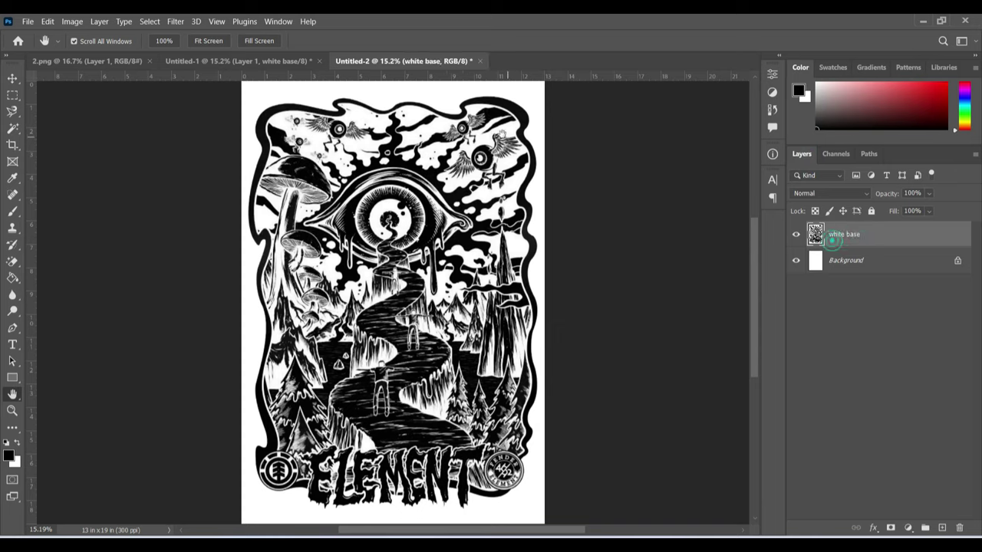
- Copy the Cyan spot channel from Untitled-1 and paste it into a new document with the preset clipboard size
left_click(258, 59)
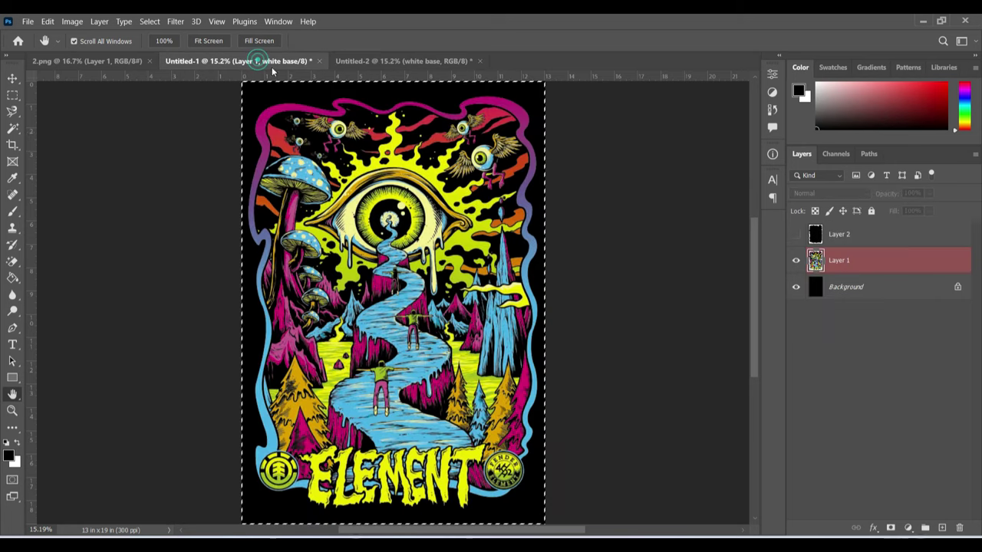
left_click(836, 152)
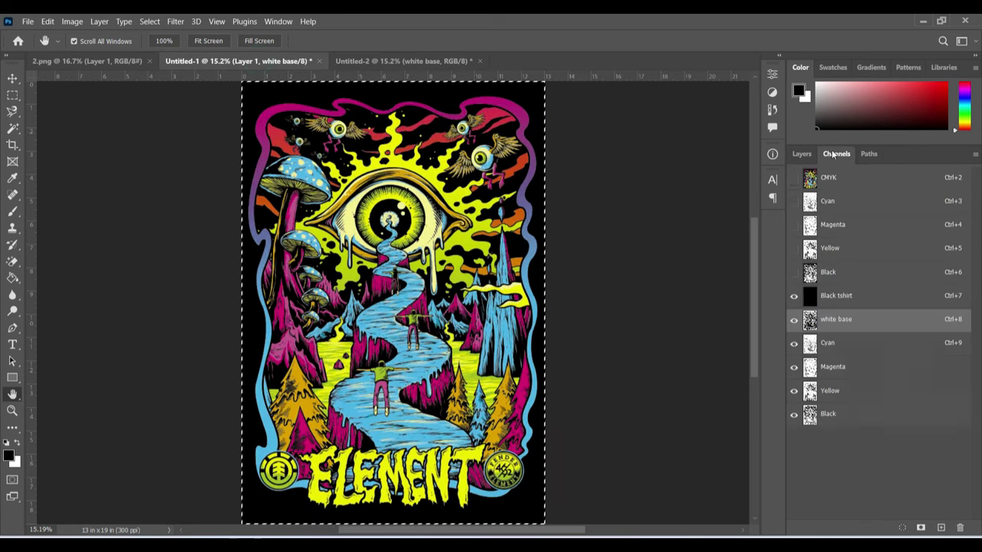
left_click(853, 344)
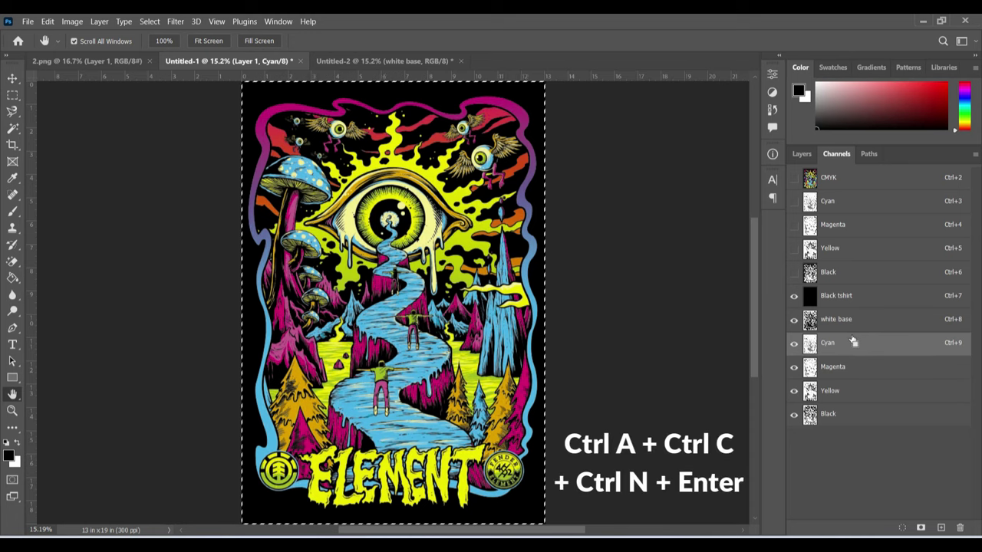
key("ctrl+n")
key("Return")
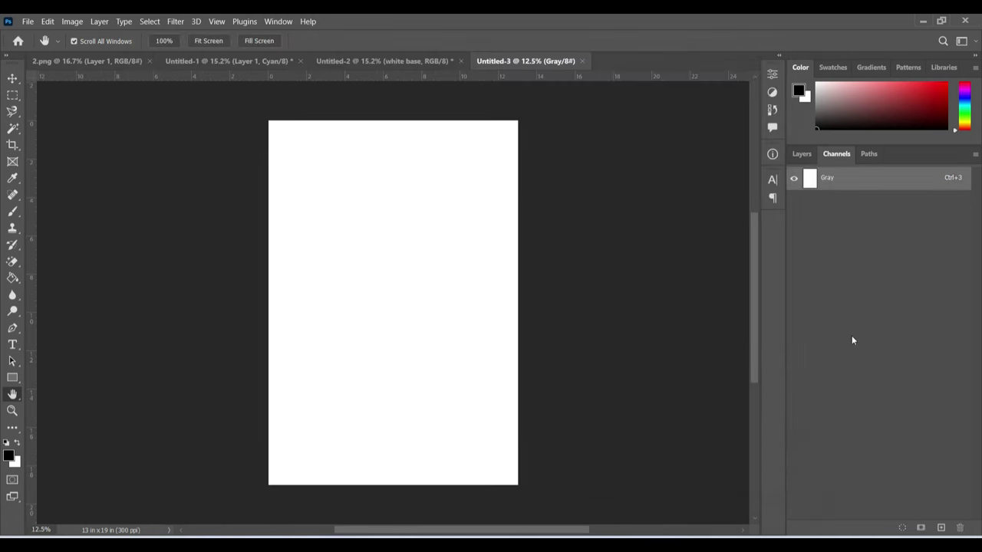
key("ctrl+v")
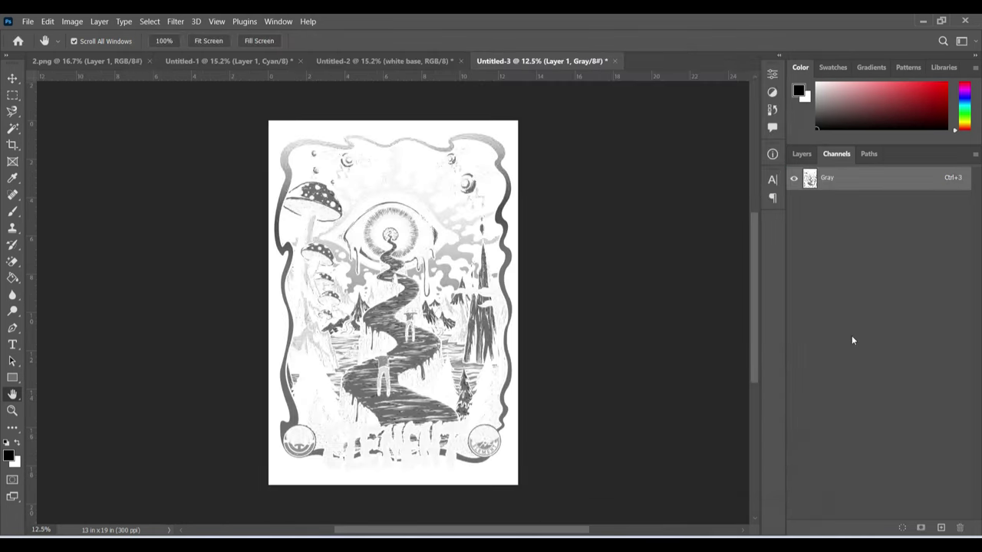
- Flatten the cyan artwork and convert it to Bitmap with a round halftone screen at 50 lines/inch and 15 degrees
left_click(73, 22)
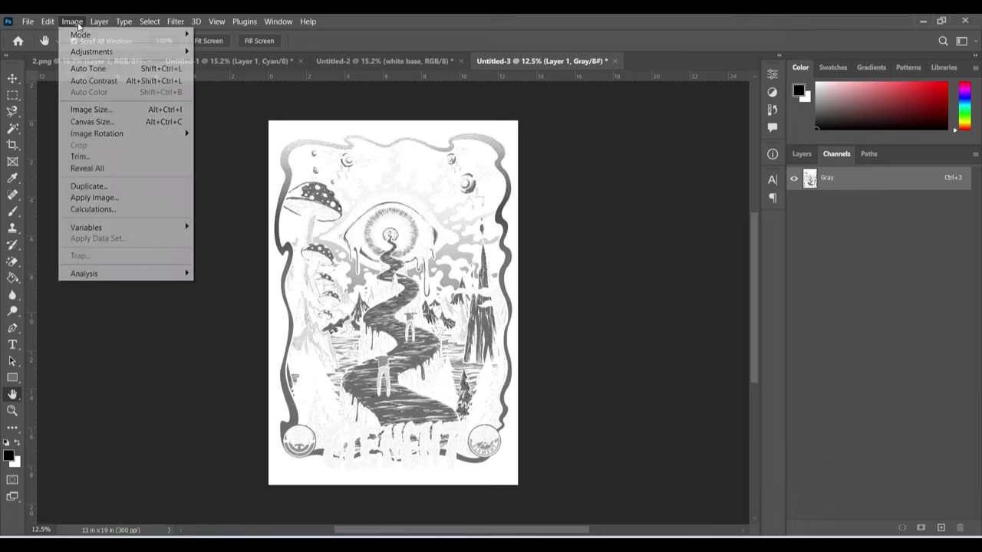
mouse_move(172, 33)
left_click(216, 35)
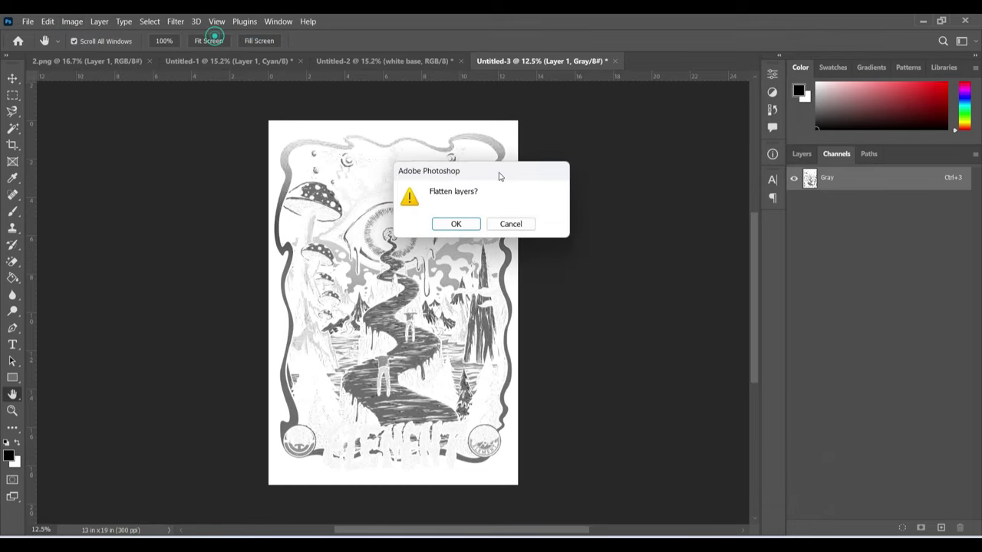
left_click(452, 223)
left_click(652, 192)
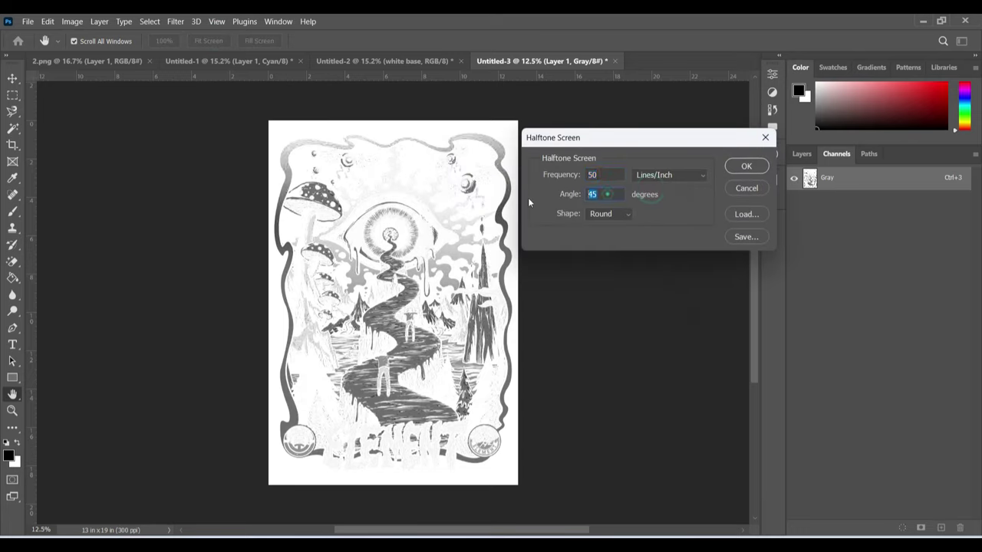
type("15")
left_click(740, 168)
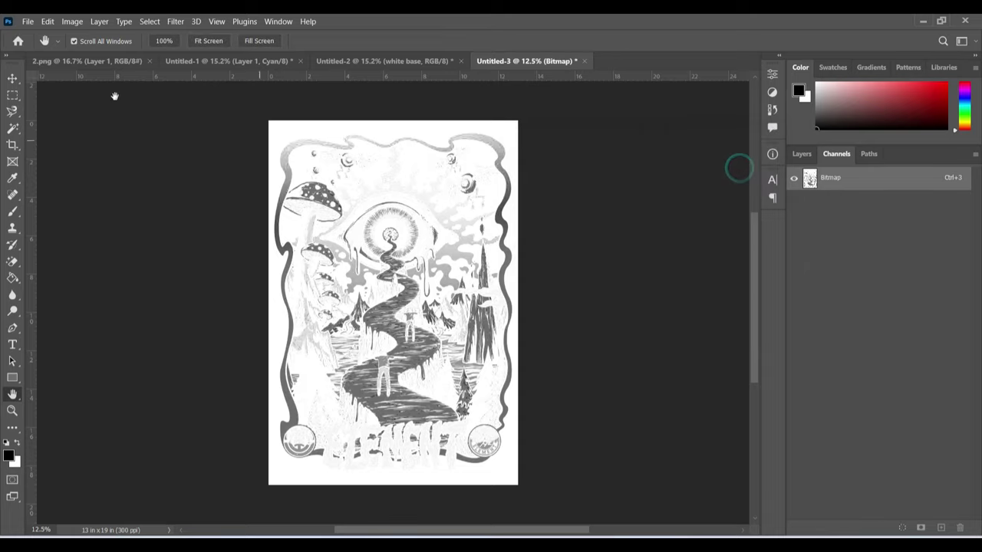
- Convert the cyan bitmap back to Grayscale, then copy the whole image and close its document without saving
left_click(72, 20)
mouse_move(77, 35)
left_click(219, 45)
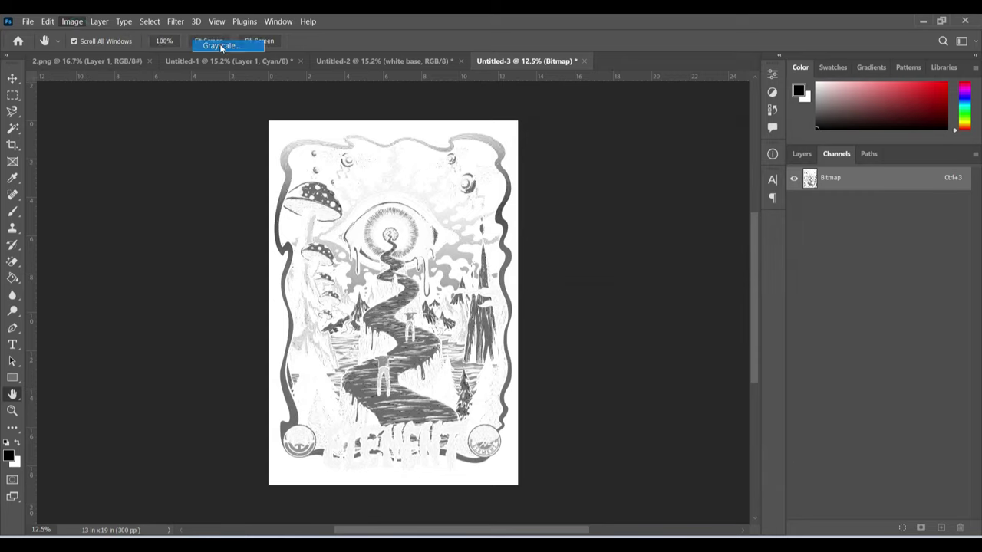
left_click(517, 177)
key("ctrl+a")
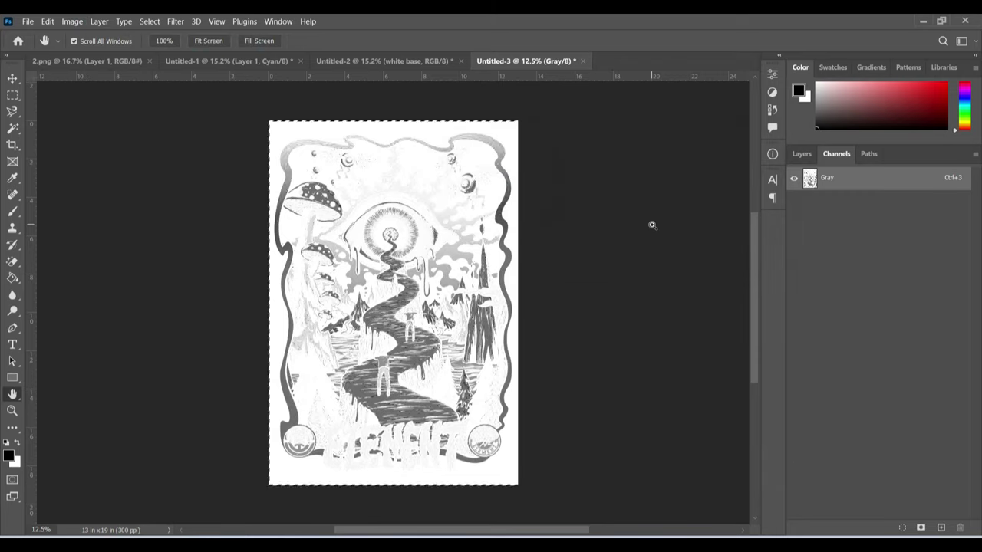
left_click(583, 61)
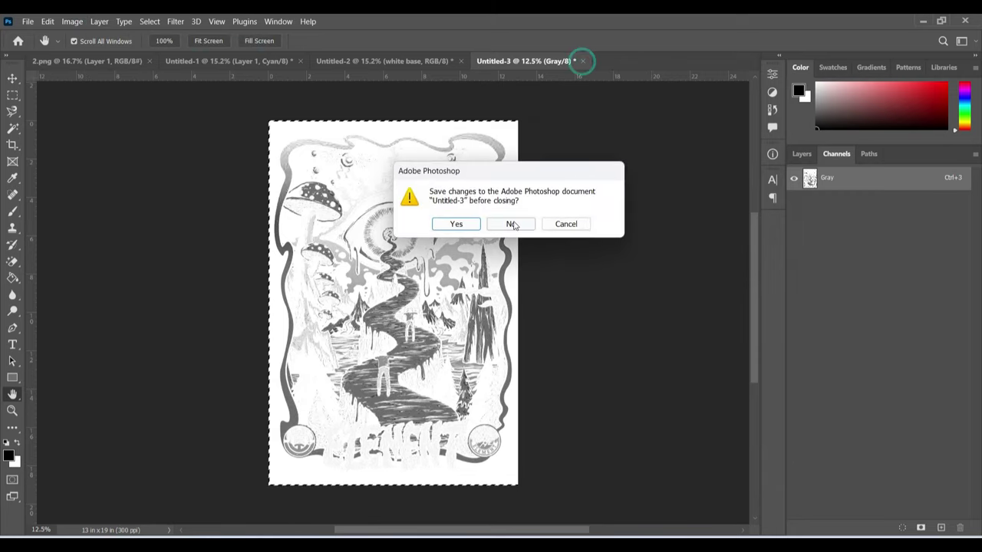
left_click(508, 222)
- Paste the cyan halftone above the white base layer in Untitled-2 and name the new layer c
left_click(422, 63)
left_click(801, 153)
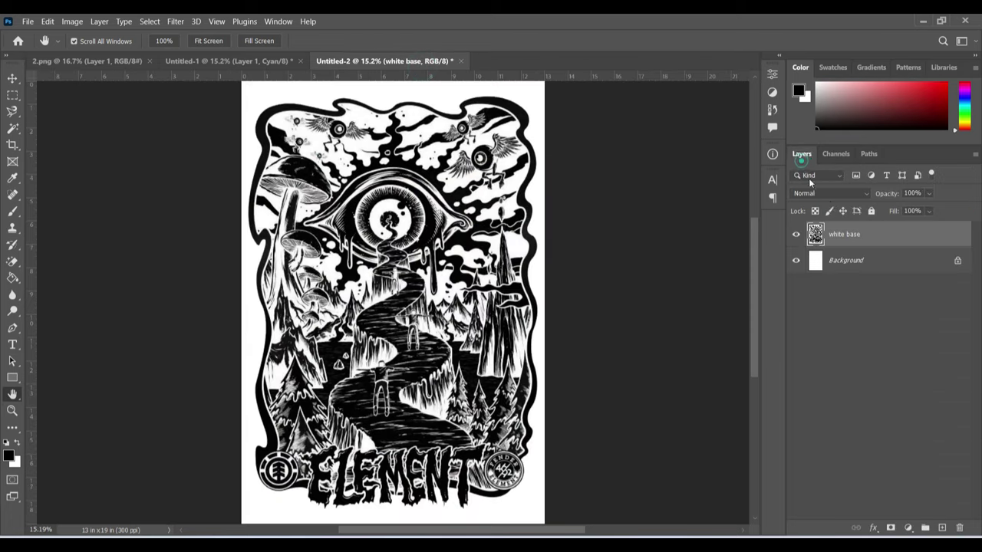
left_click(876, 236)
key("ctrl+v")
double_click(839, 234)
type("c")
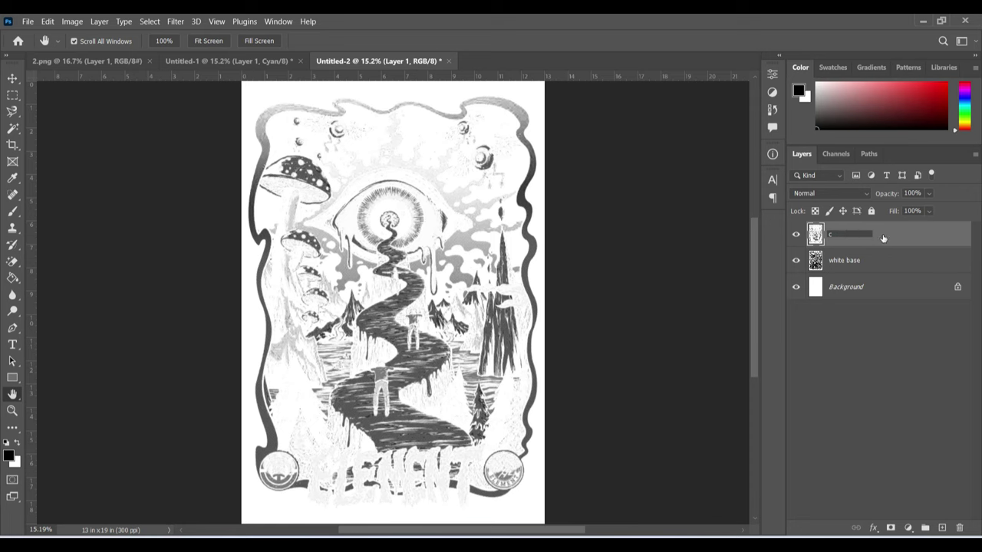
key("Return")
- Copy the Magenta spot channel from Untitled-1 and paste it into a new document with the preset clipboard size
key("ctrl+shift+Tab")
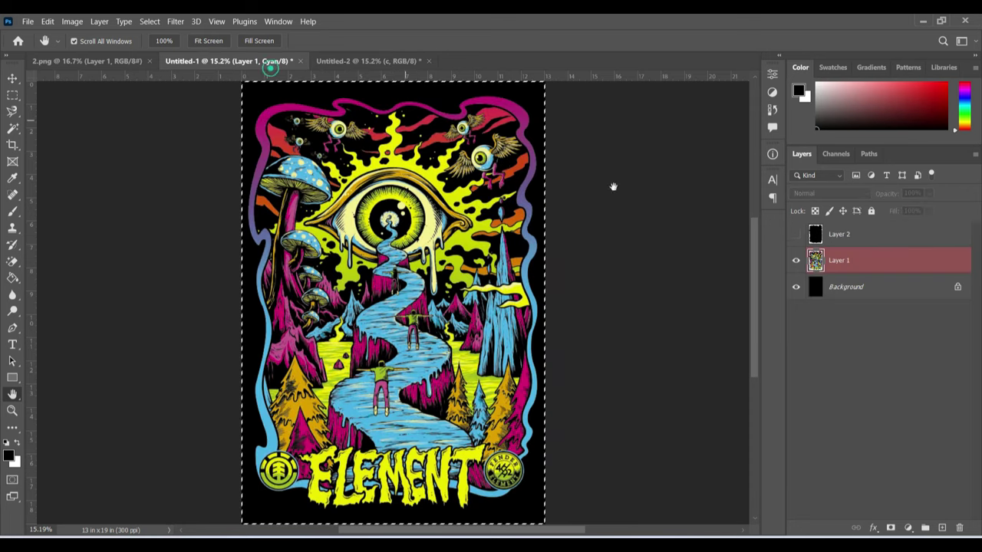
left_click(836, 154)
left_click(862, 367)
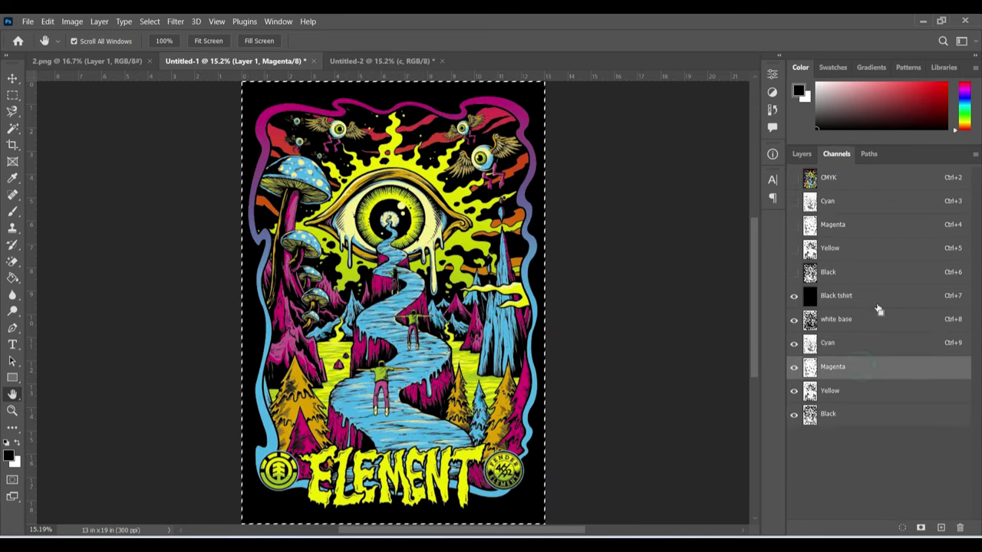
key("ctrl+c")
key("ctrl+n")
key("Return")
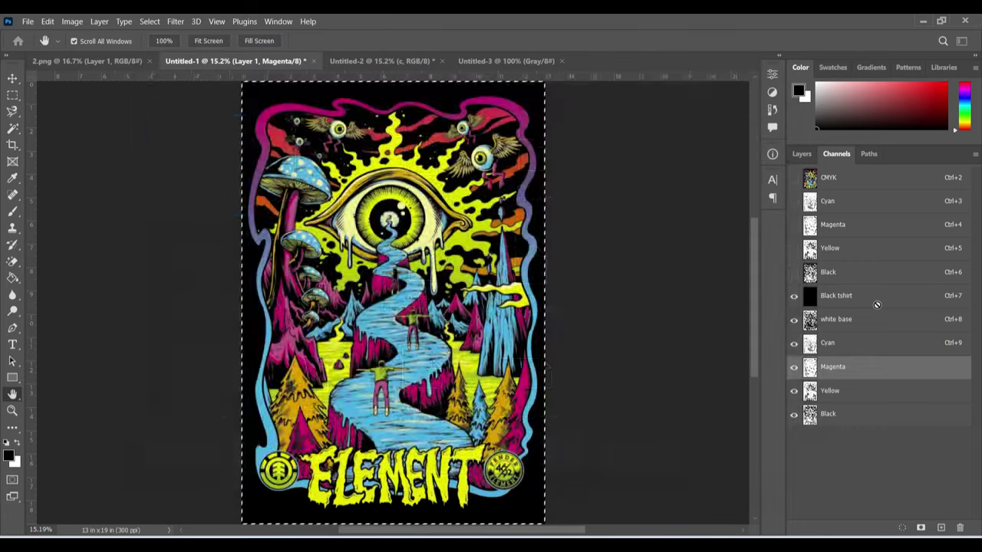
key("ctrl+v")
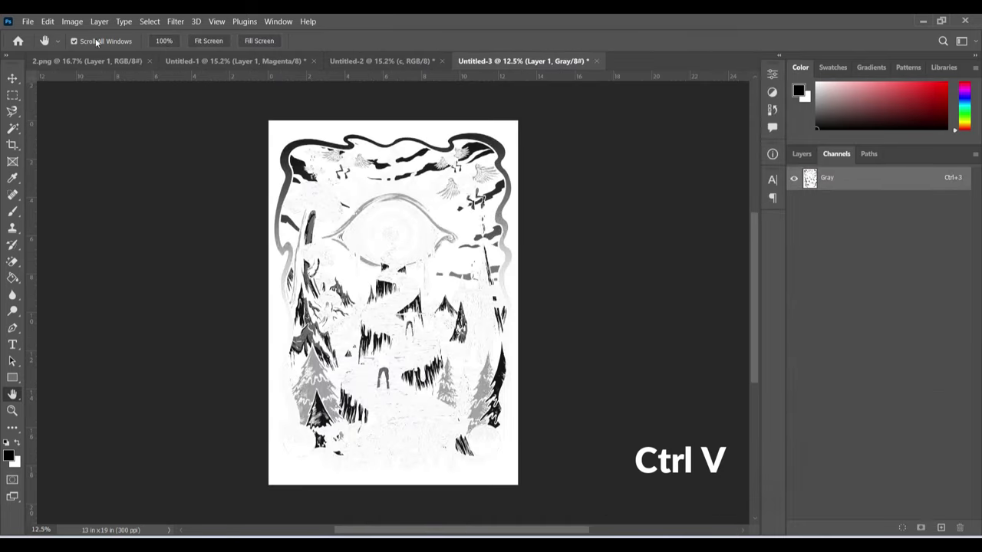
- Flatten the magenta artwork and convert it to Bitmap with a round halftone screen at 50 lines/inch and 75 degrees
left_click(73, 21)
mouse_move(84, 33)
left_click(235, 35)
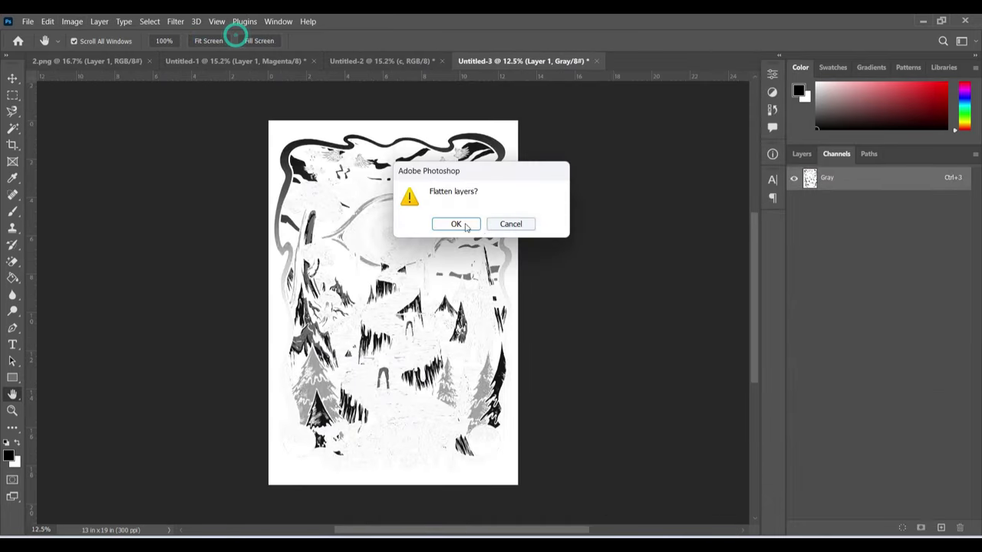
left_click(456, 223)
left_click(654, 189)
left_click(613, 196)
double_click(614, 196)
type("75")
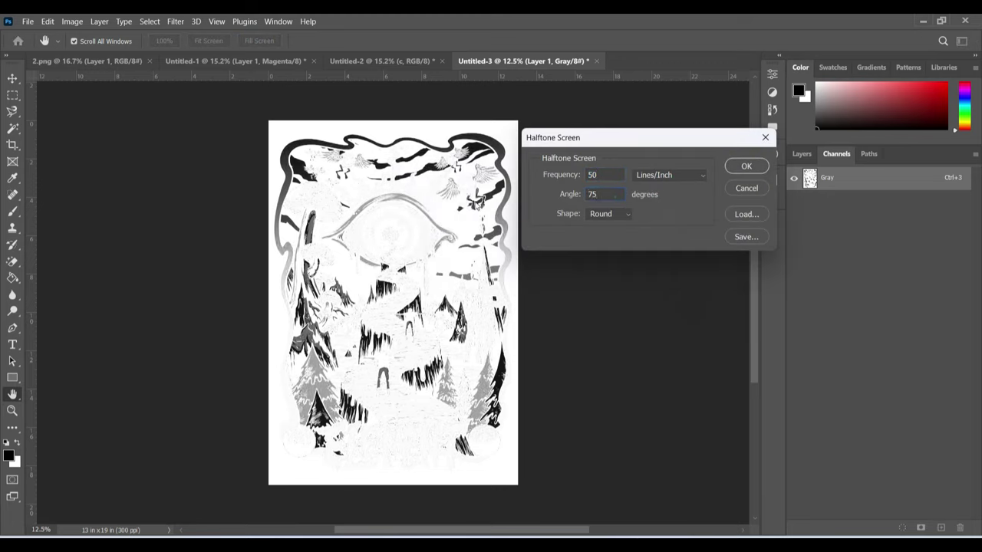
left_click(746, 166)
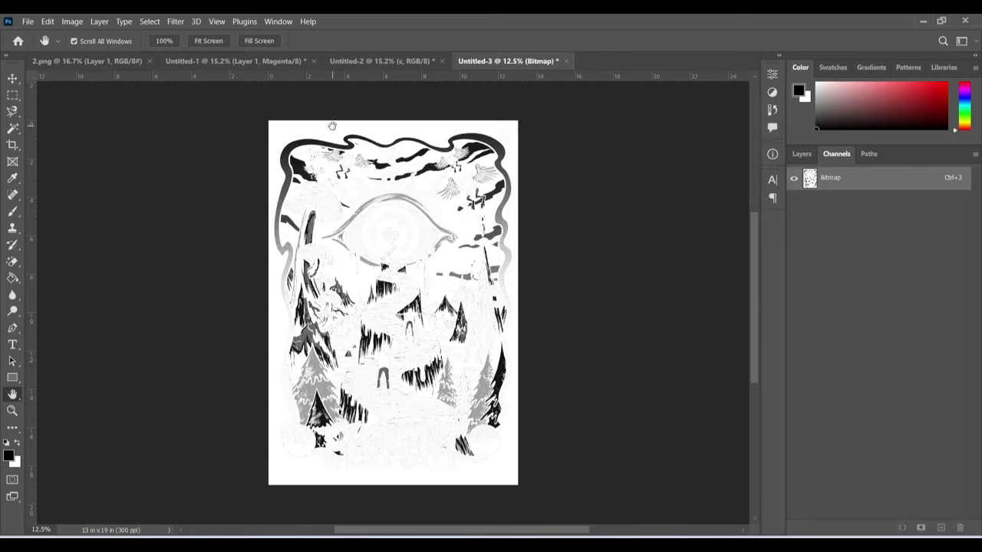
- Convert the magenta bitmap back to Grayscale, then copy the whole image and close its document without saving
left_click(72, 21)
mouse_move(84, 34)
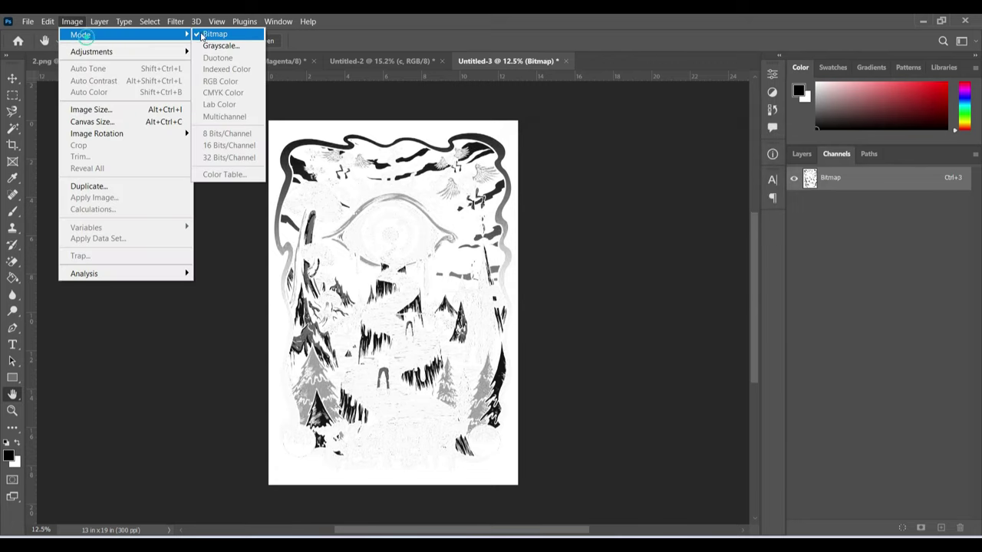
left_click(211, 47)
left_click(522, 175)
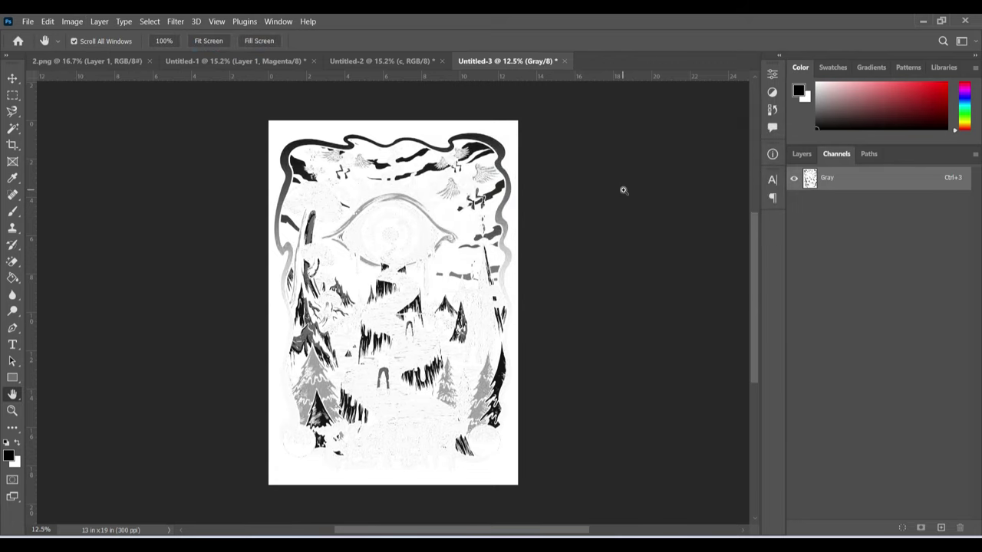
left_click(564, 61)
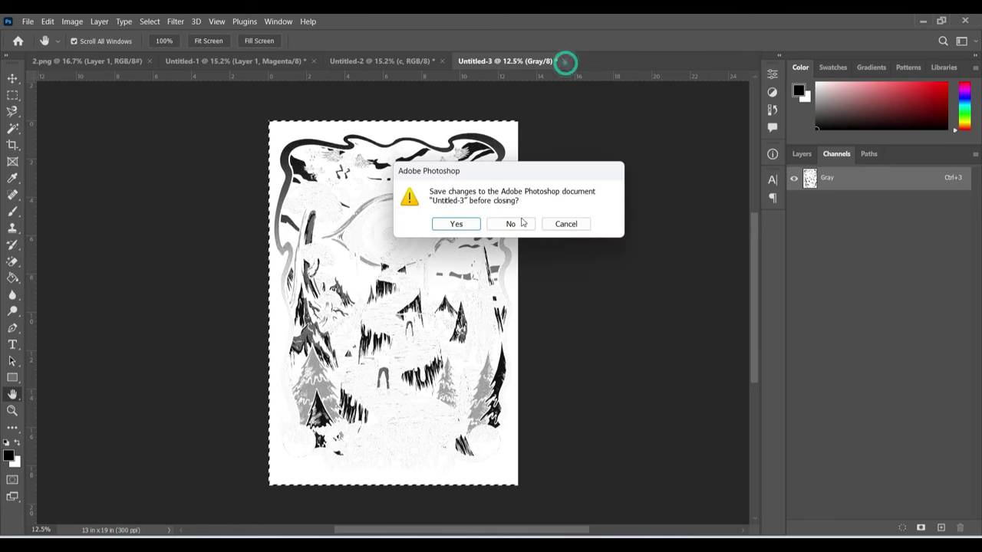
left_click(512, 223)
- Paste the magenta halftone above the c layer in Untitled-2 and name the new layer m
left_click(402, 61)
left_click(802, 154)
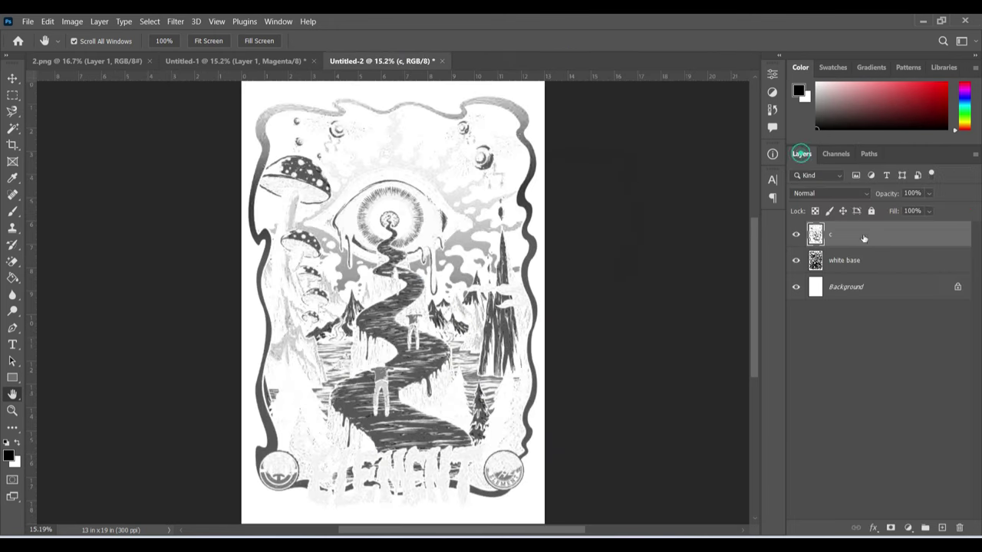
key("ctrl+v")
double_click(834, 235)
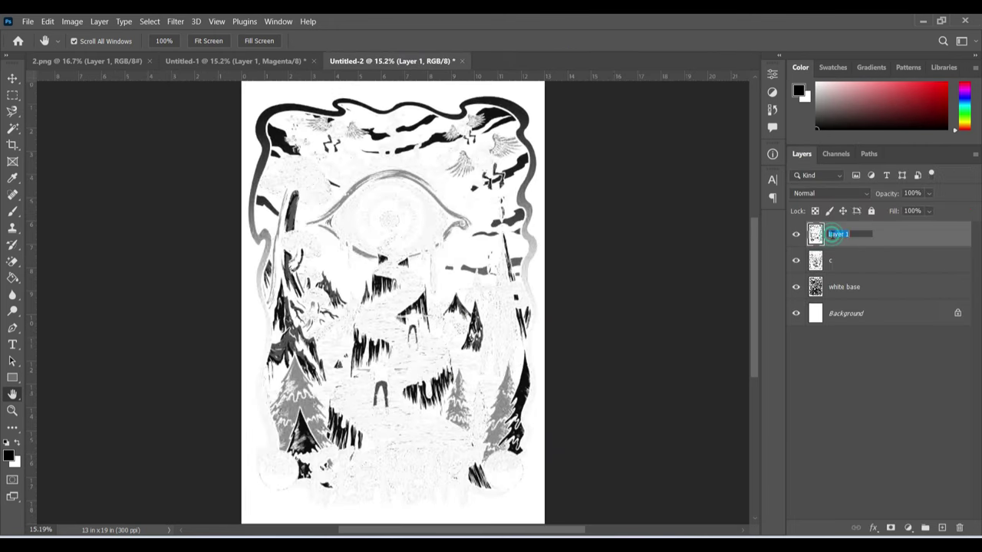
type("m")
left_click(882, 234)
- Copy the Yellow spot channel from Untitled-1 and paste it into a new document with the preset clipboard size
left_click(259, 61)
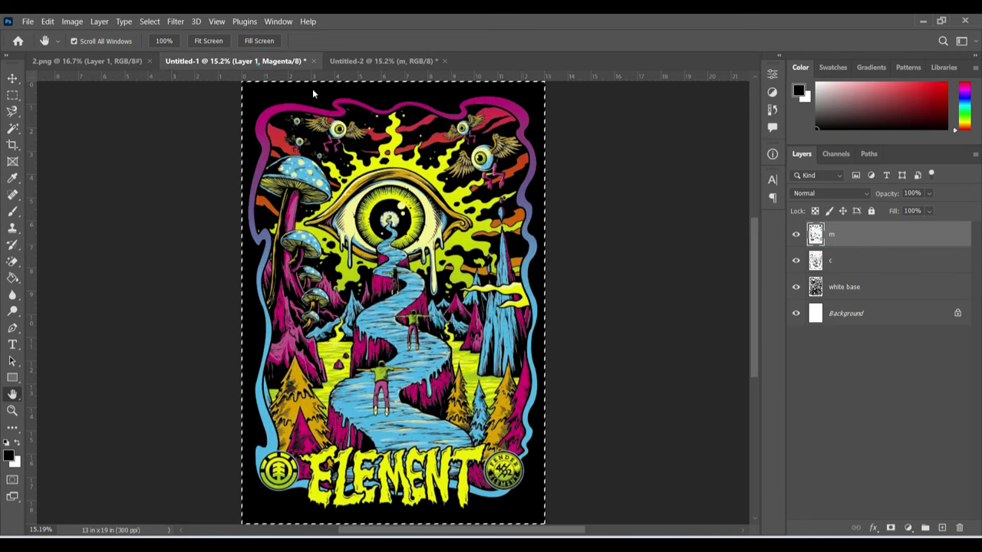
left_click(835, 153)
left_click(844, 390)
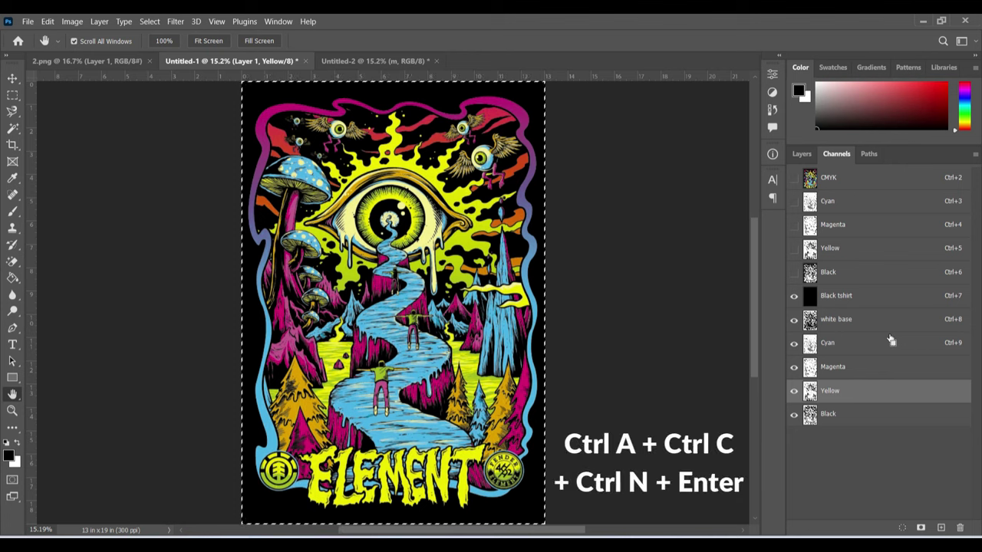
key("ctrl+c")
key("ctrl+n")
key("Return")
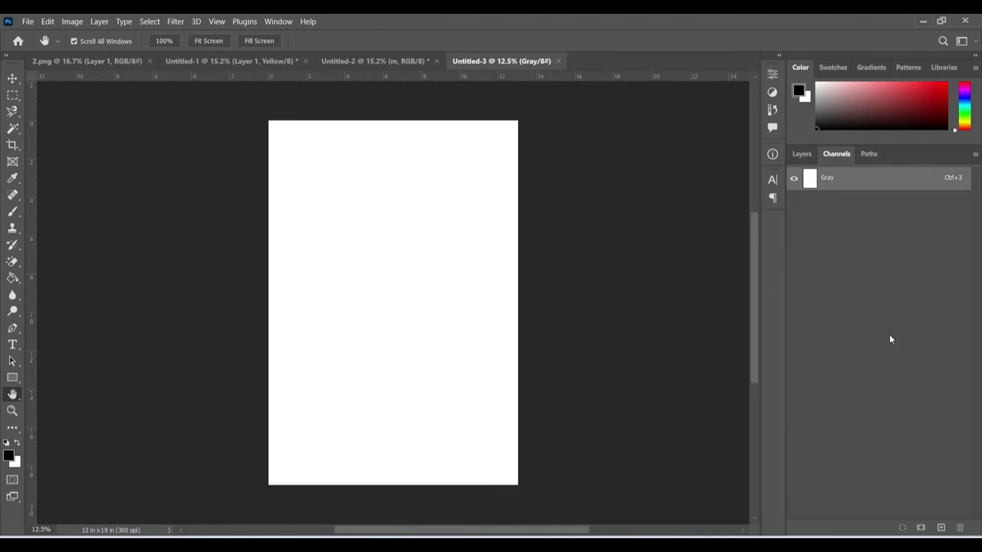
key("ctrl+v")
- Flatten the yellow artwork and convert it to Bitmap with a round halftone screen at 50 lines/inch
left_click(73, 21)
mouse_move(77, 34)
left_click(222, 33)
left_click(456, 224)
left_click(657, 192)
double_click(611, 197)
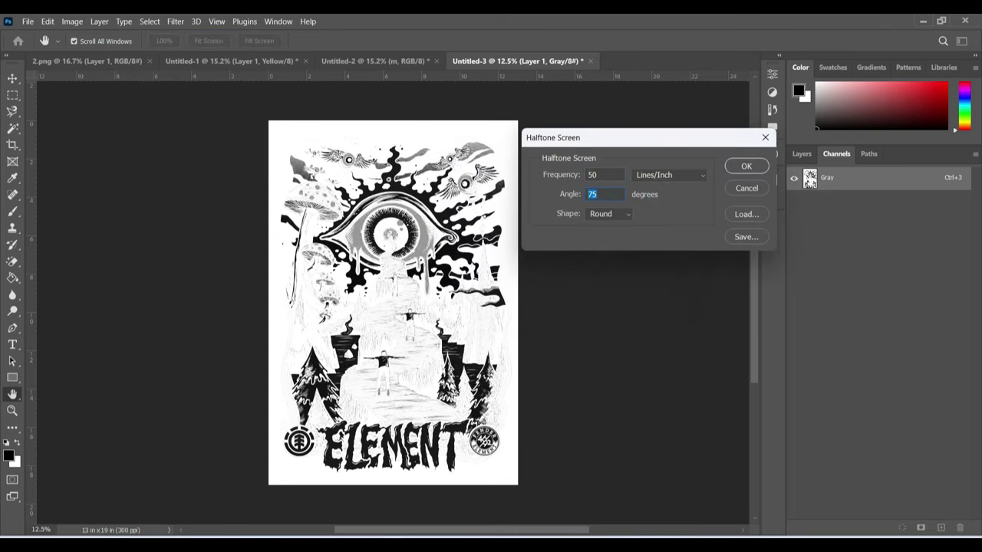
left_click(746, 167)
- Convert the yellow bitmap back to Grayscale, then copy the whole image and close its document without saving
left_click(72, 21)
mouse_move(123, 34)
left_click(221, 46)
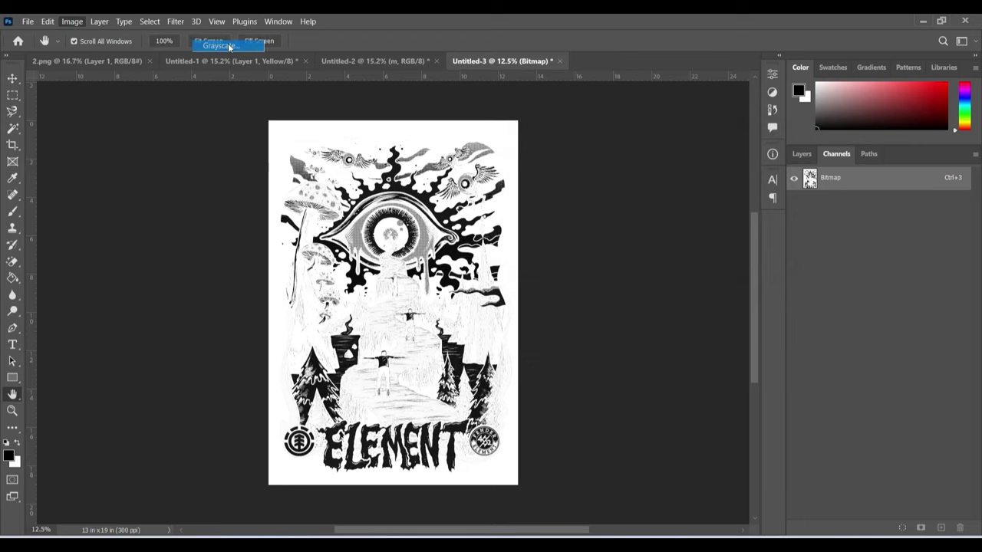
left_click(526, 176)
key("ctrl+a")
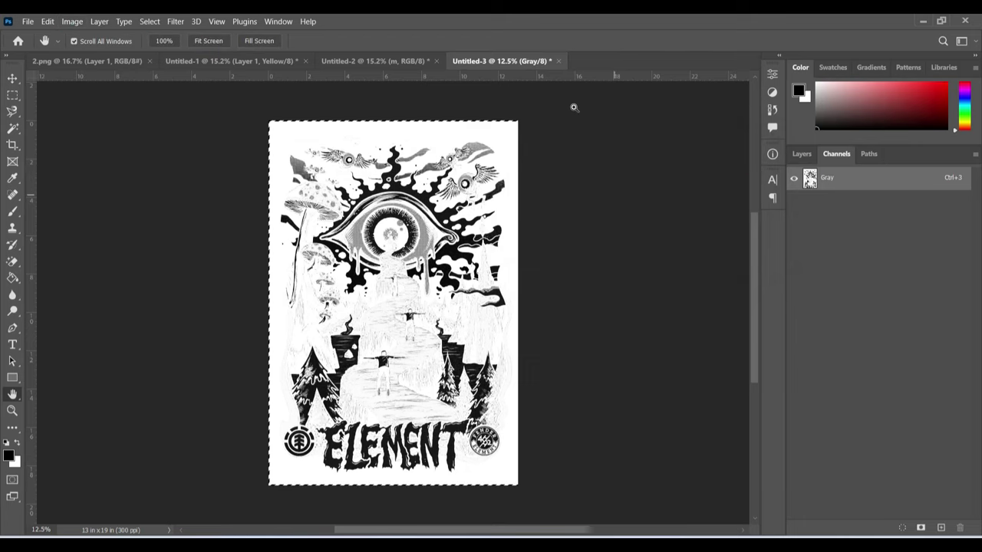
left_click(558, 60)
left_click(509, 223)
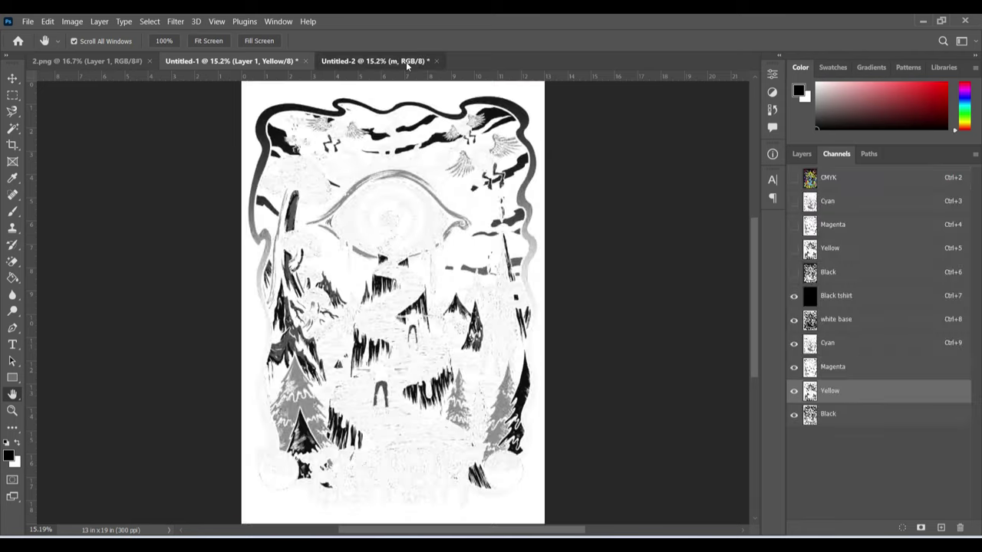
- Paste the yellow halftone above the m layer in Untitled-2 and name the new layer y
left_click(405, 61)
left_click(801, 153)
left_click(867, 241)
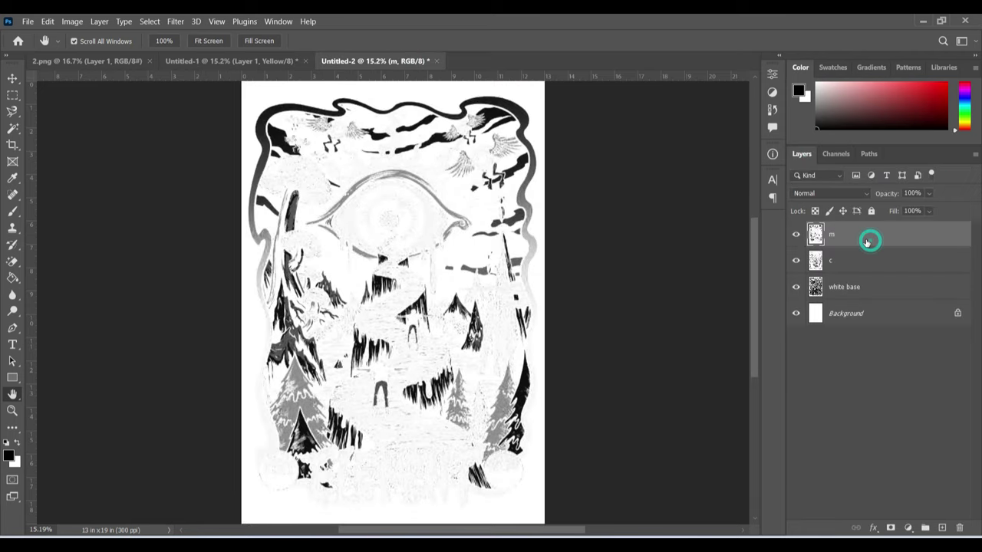
key("ctrl+v")
double_click(839, 235)
type("y")
key("Return")
- Copy the Black spot channel from Untitled-1
left_click(234, 61)
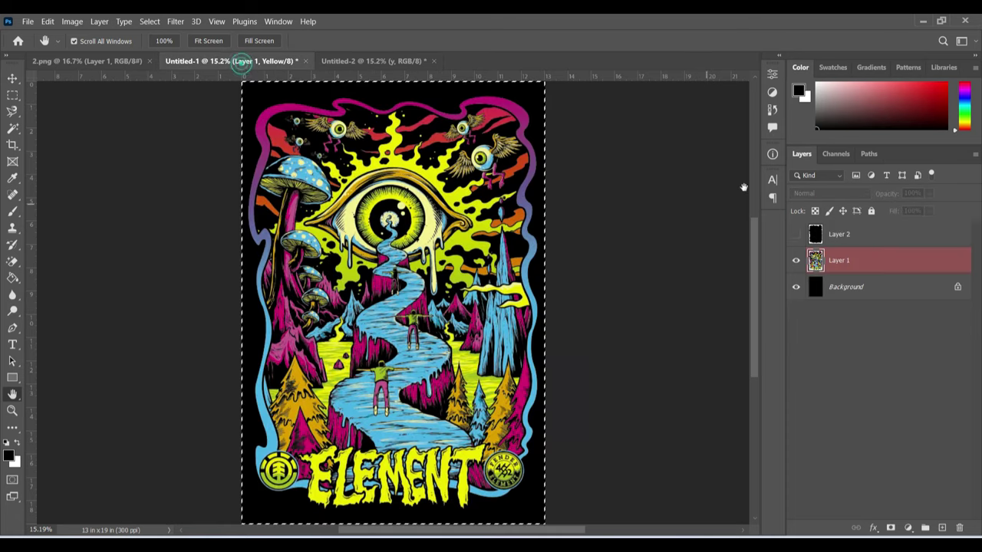
left_click(834, 153)
left_click(861, 414)
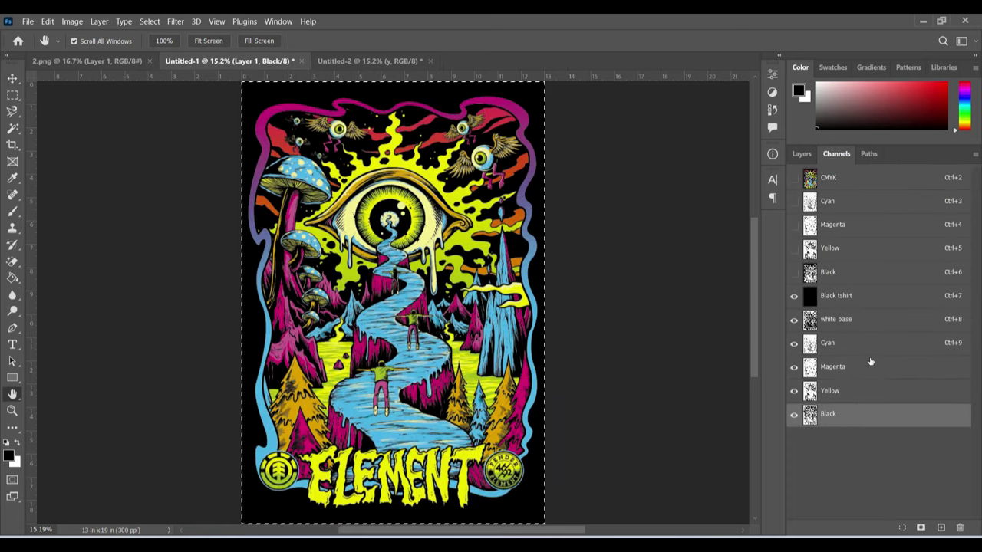
key("ctrl+c")
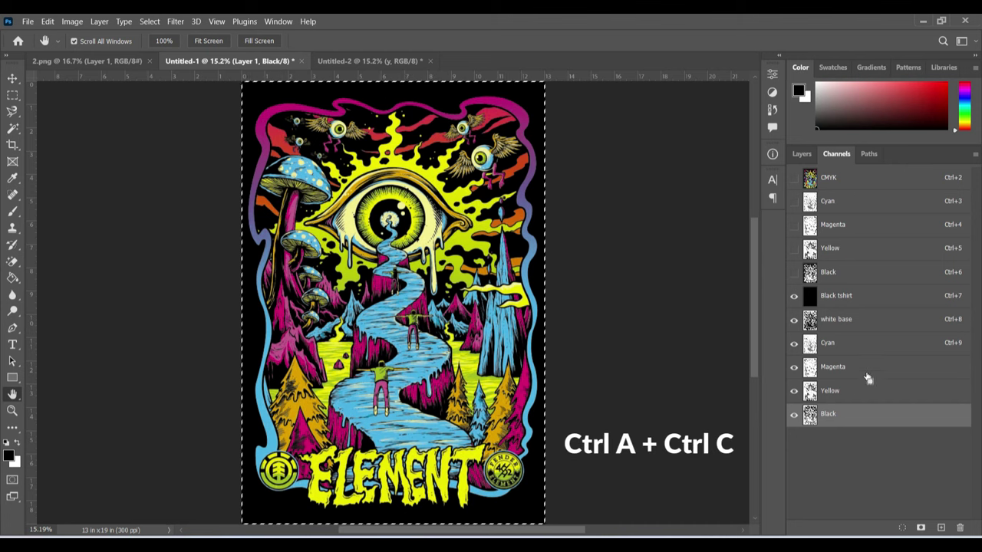
- Paste the black separation above the y layer in Untitled-2 and name the new layer bk
left_click(378, 62)
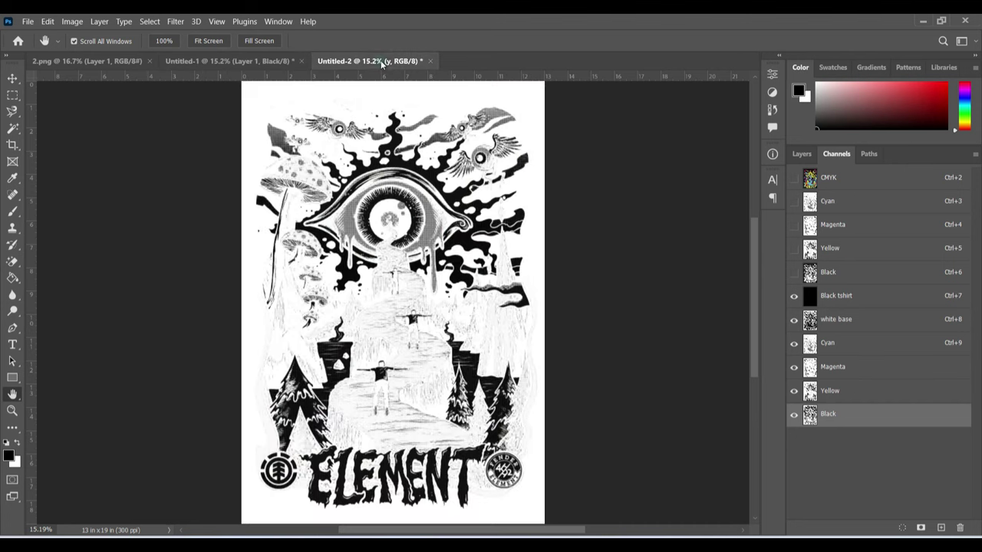
left_click(801, 154)
left_click(864, 239)
key("ctrl+v")
double_click(838, 234)
type("bk")
key("Return")
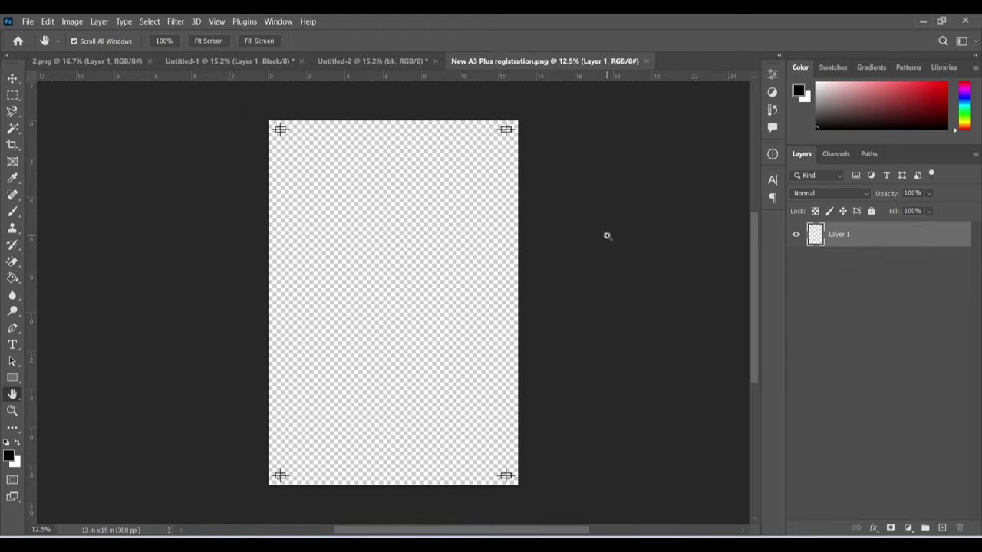
- Copy the registration marks from New A3 Plus registration.png and paste them above the bk layer in Untitled-2
key("ctrl+a")
left_click(374, 61)
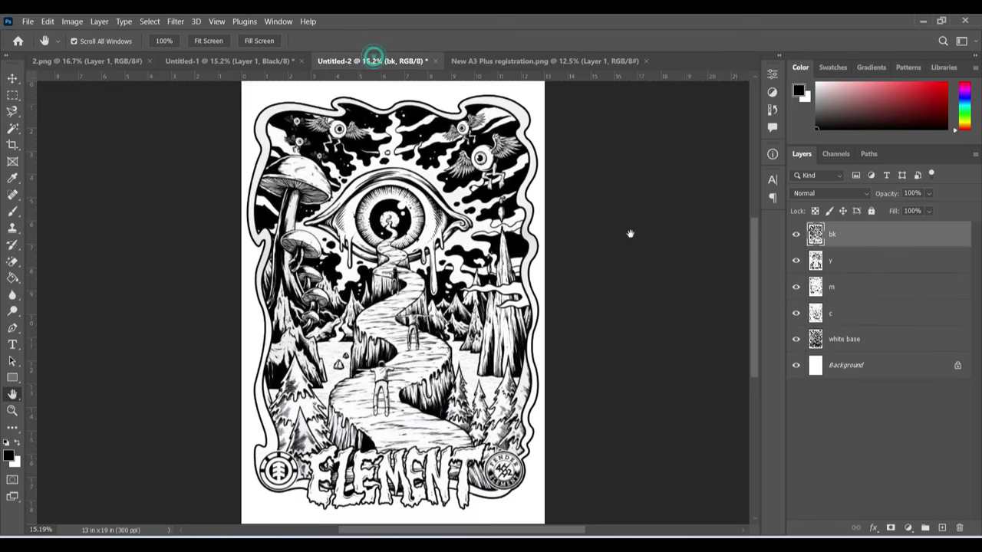
key("ctrl+v")
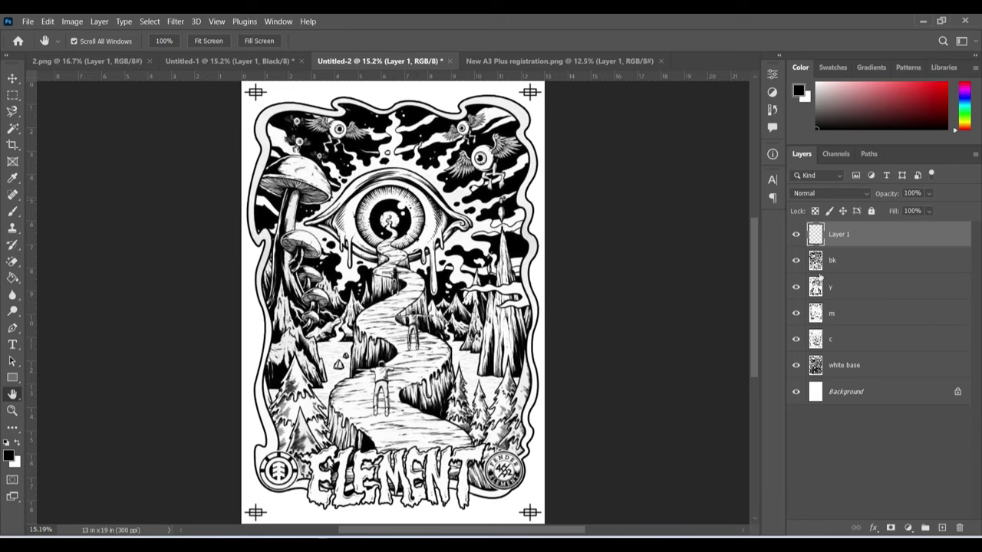
- Review the white base, c, m, y and bk layers in order, switching their visibility off and on to compare the separations
left_click_drag(796, 286, 799, 360)
left_click_drag(796, 287, 799, 340)
left_click(796, 366)
left_click(865, 365)
left_click(846, 342)
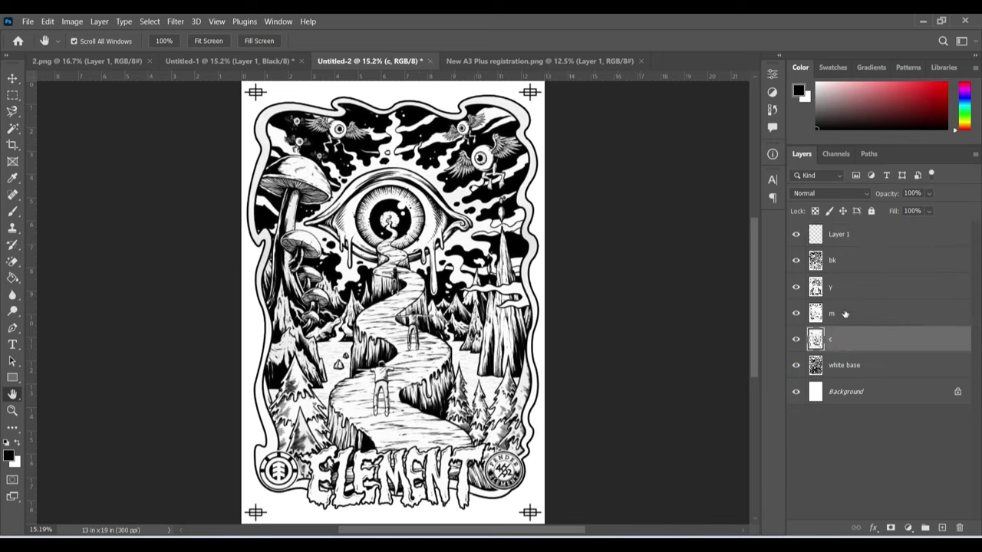
left_click(845, 313)
left_click(846, 288)
left_click(845, 264)
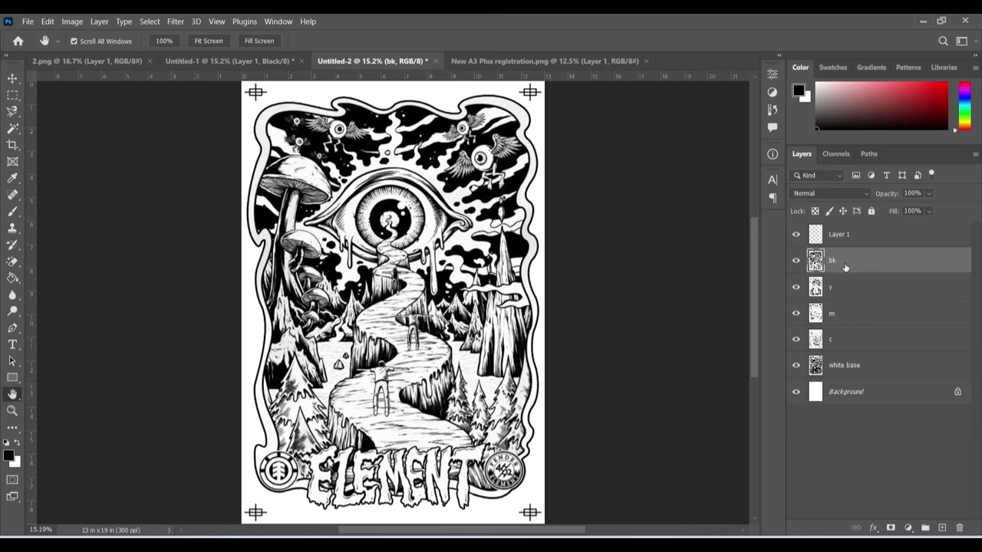
left_click(835, 395)
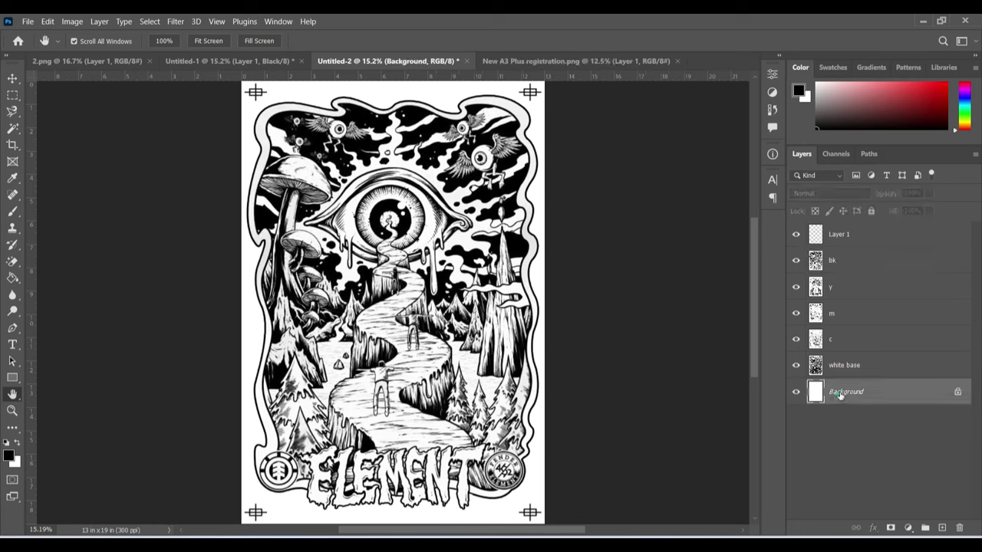
left_click(844, 261)
left_click(796, 261)
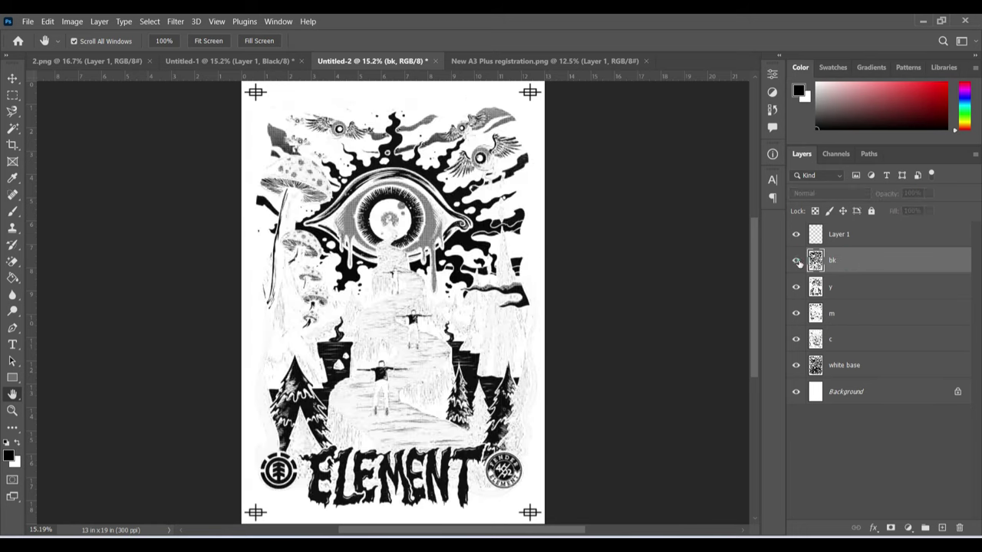
left_click(796, 261)
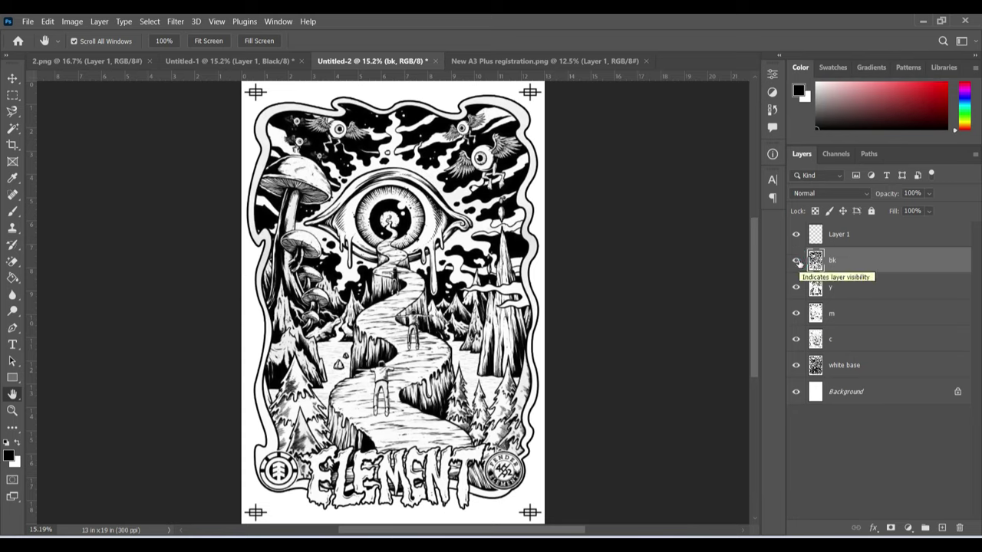
left_click(855, 366)
left_click(839, 338)
left_click(843, 314)
left_click(836, 288)
left_click(834, 263)
- Hide the y, m, c and white base layers and add the text label BK 5 beside the upper-left registration mark
left_click_drag(796, 287, 796, 365)
left_click(12, 344)
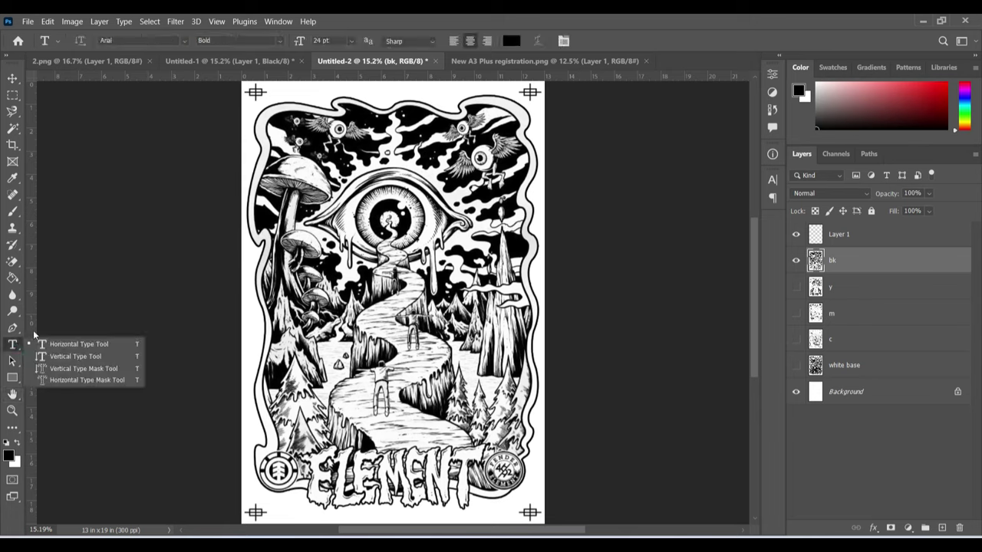
left_click(274, 91)
type("bk")
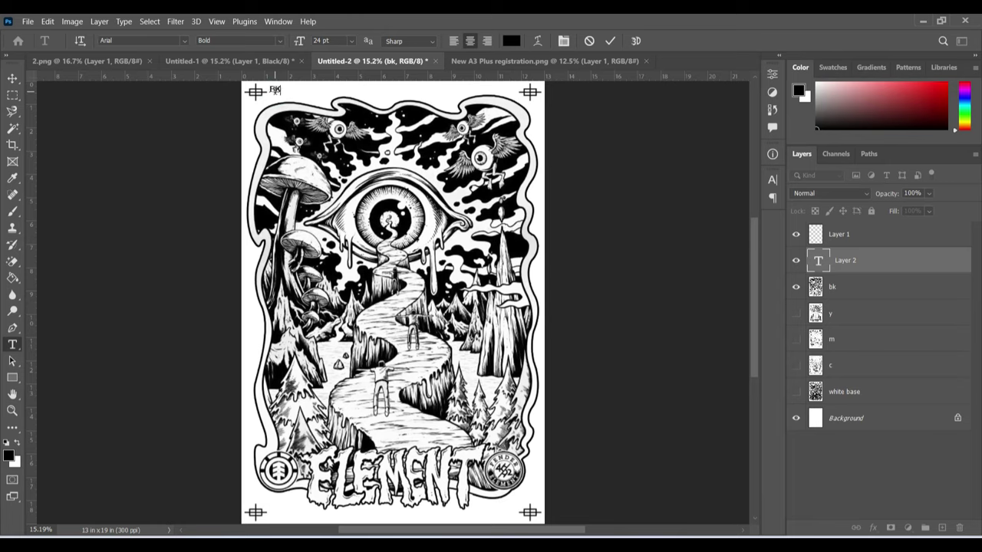
type(" 5")
- Nudge the BK 5 label to the right, clear of the registration mark
left_click(13, 79)
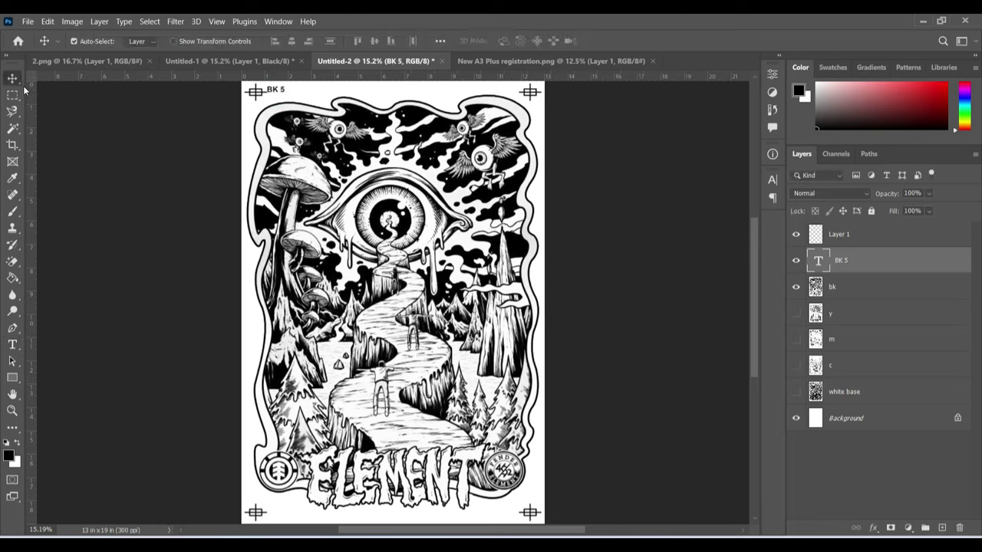
key("shift+Right")
key("shift+Right")
key("shift+Right")
key("shift+Right")
key("shift+Right")
- Hide the bk layer, show the y, m, c and white base layers for review, and hide them again
left_click(795, 287)
left_click(796, 314)
left_click(795, 392)
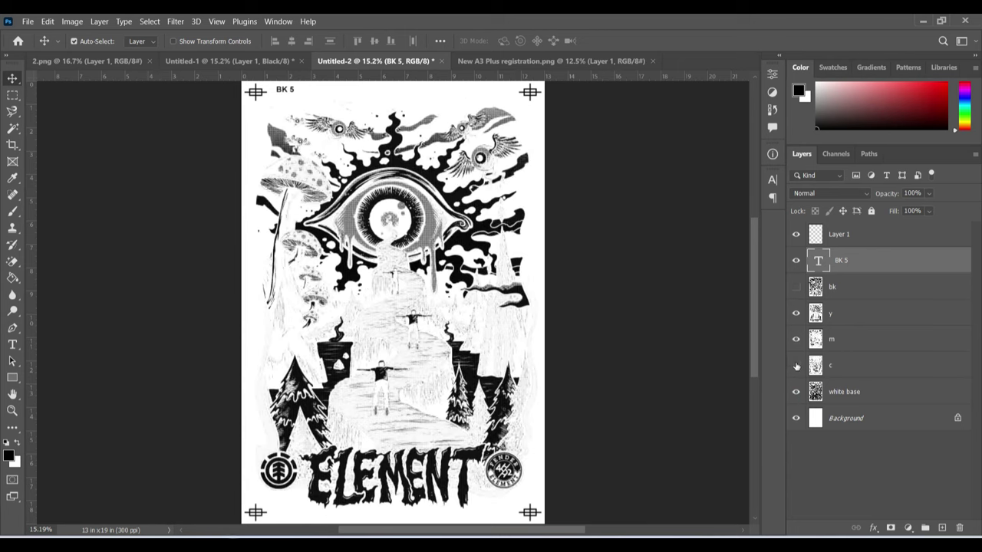
left_click(796, 313)
left_click(795, 391)
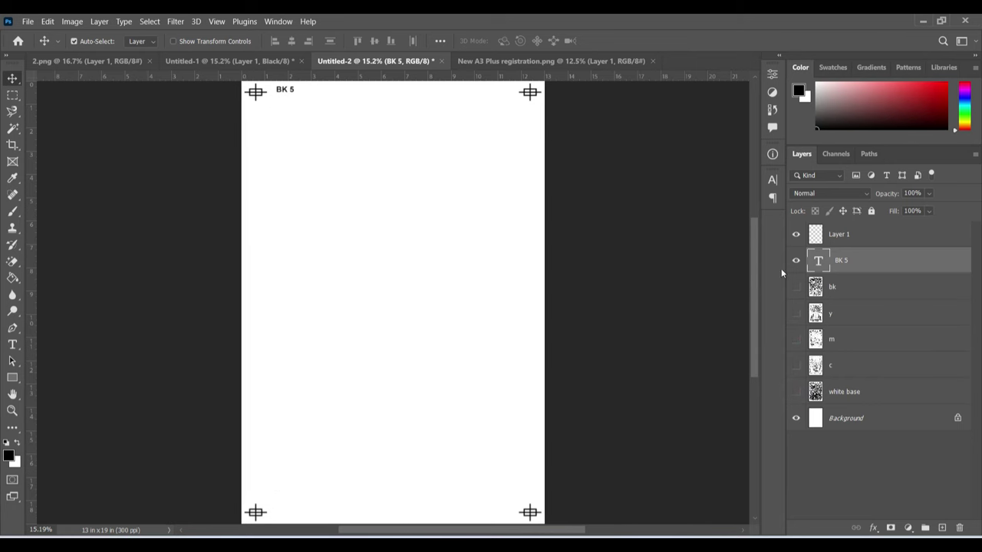
- Switch to the Untitled-1 document and deselect the artwork
left_click(264, 61)
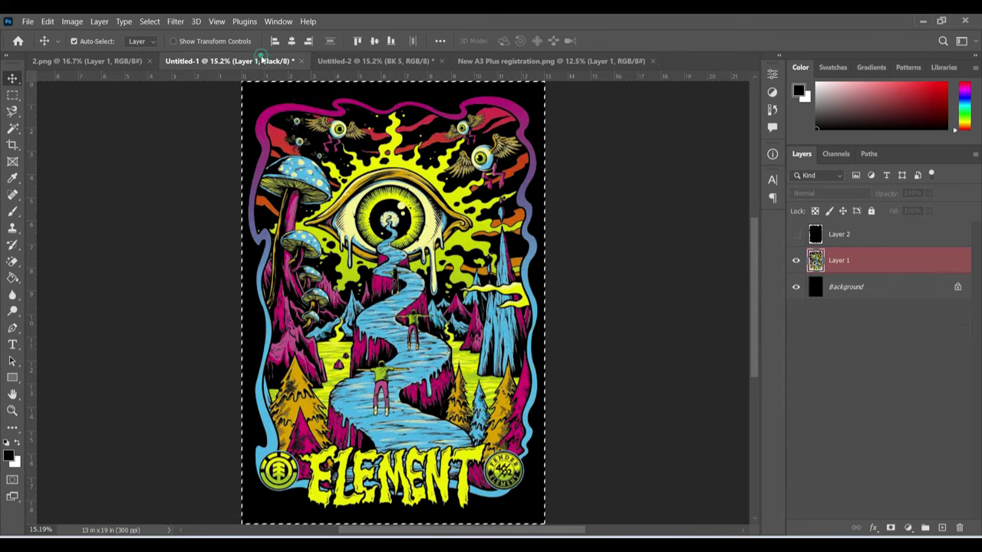
key("ctrl+d")
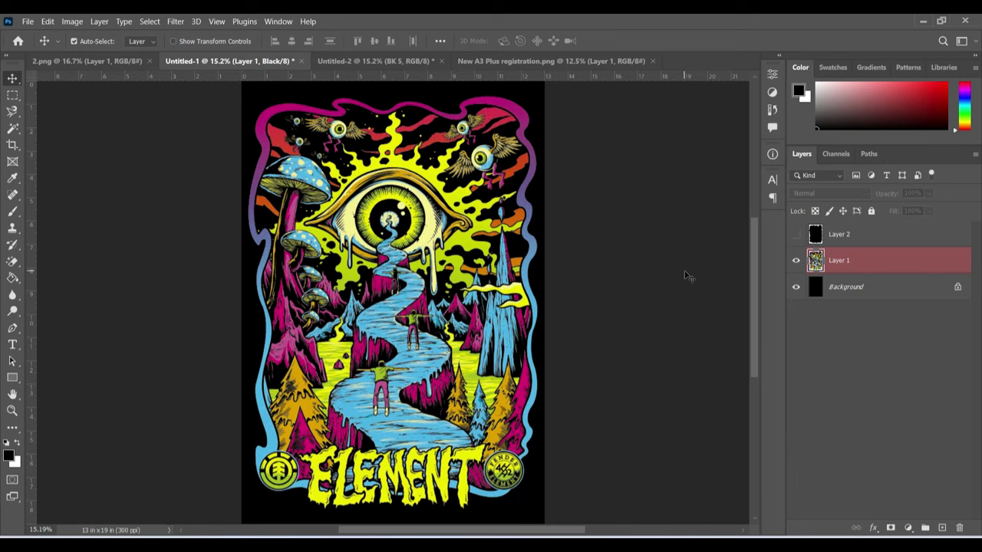